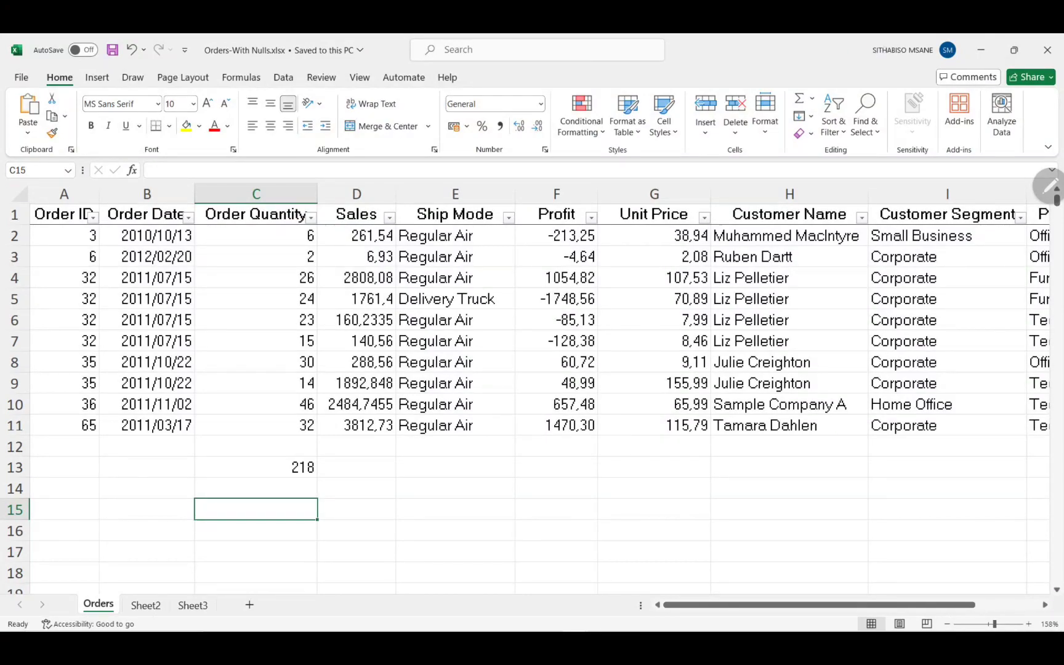
Handwrite the word "functions" in red over the order table and underline it
mouse_move(369, 253)
mouse_down()
mouse_move(369, 326)
mouse_move(503, 296)
mouse_up()
drag(363, 356, 538, 323)
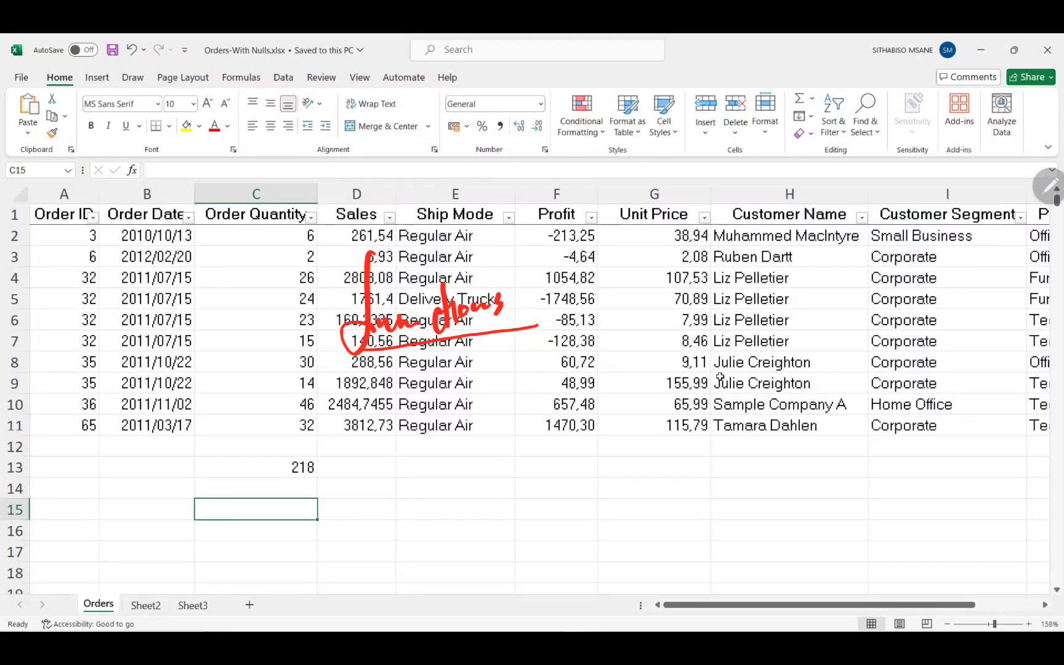
Handwrite "function" and the general form "f(input) =" with its output in the blank area below the order table
scroll(720, 376, down, 2)
scroll(719, 376, down, 3)
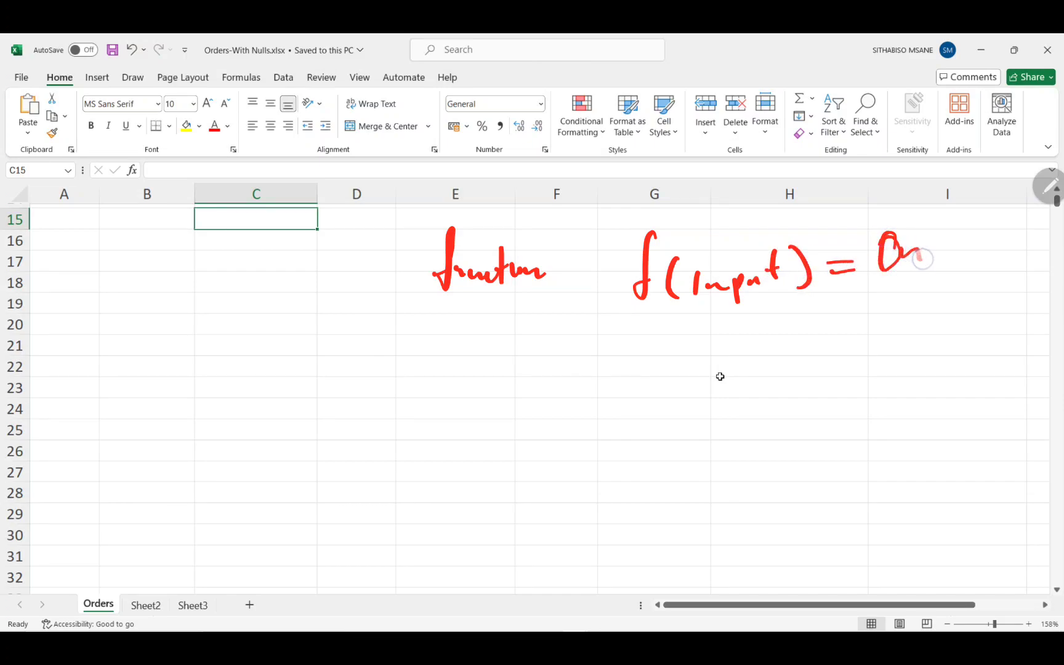
click(1049, 184)
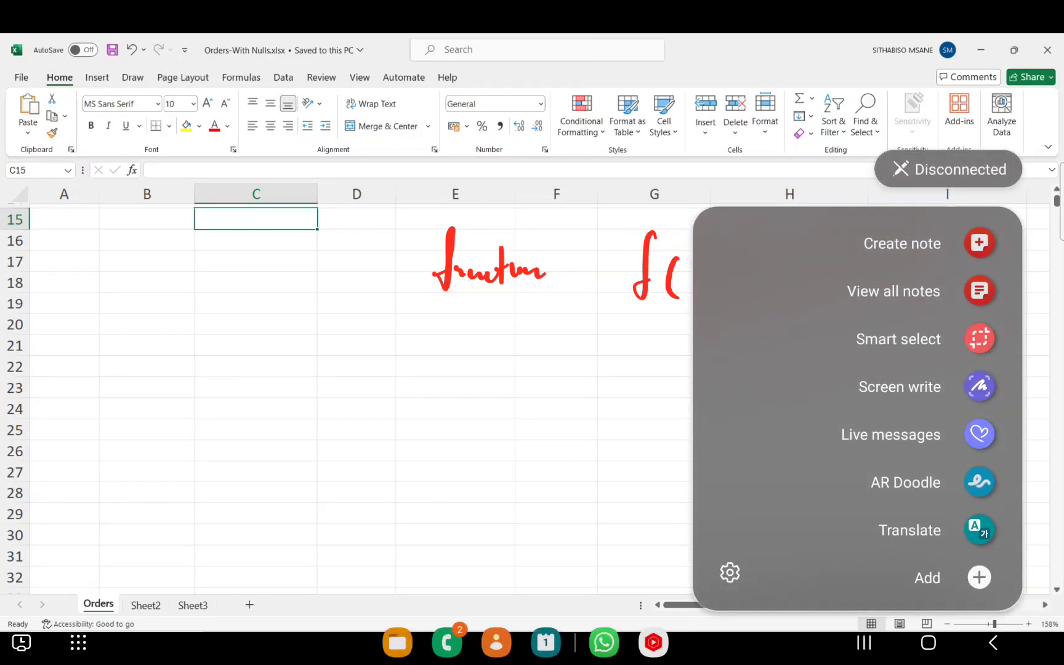
click(438, 422)
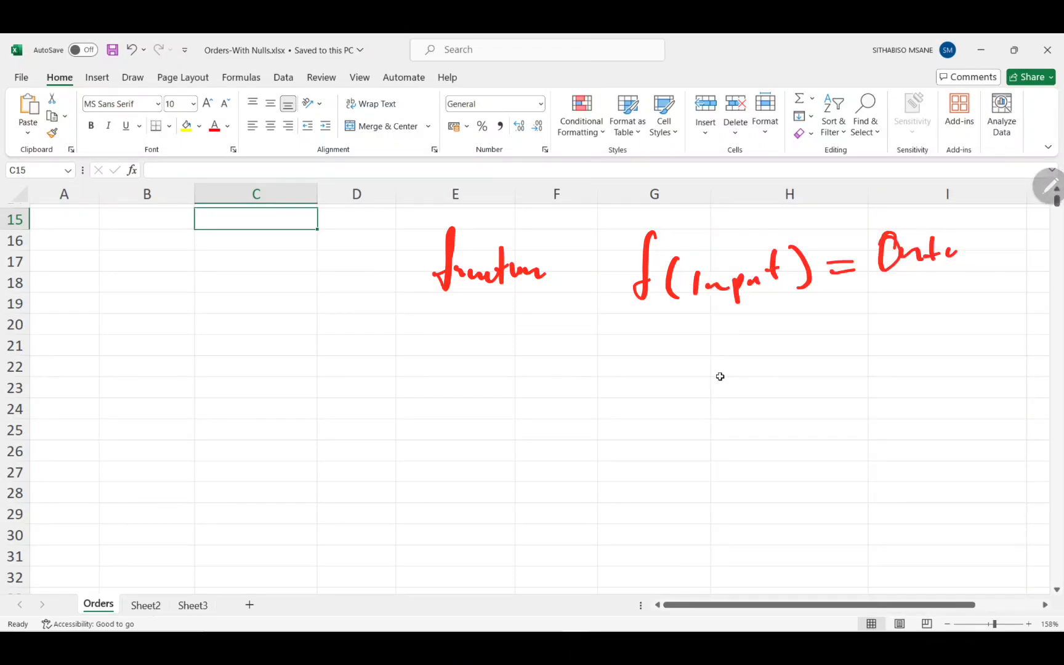
Handwrite the example "age(Year)" below the general form and draw an arrow after it
drag(308, 357, 291, 404)
key(ctrl+z)
drag(348, 368, 358, 419)
drag(377, 379, 416, 398)
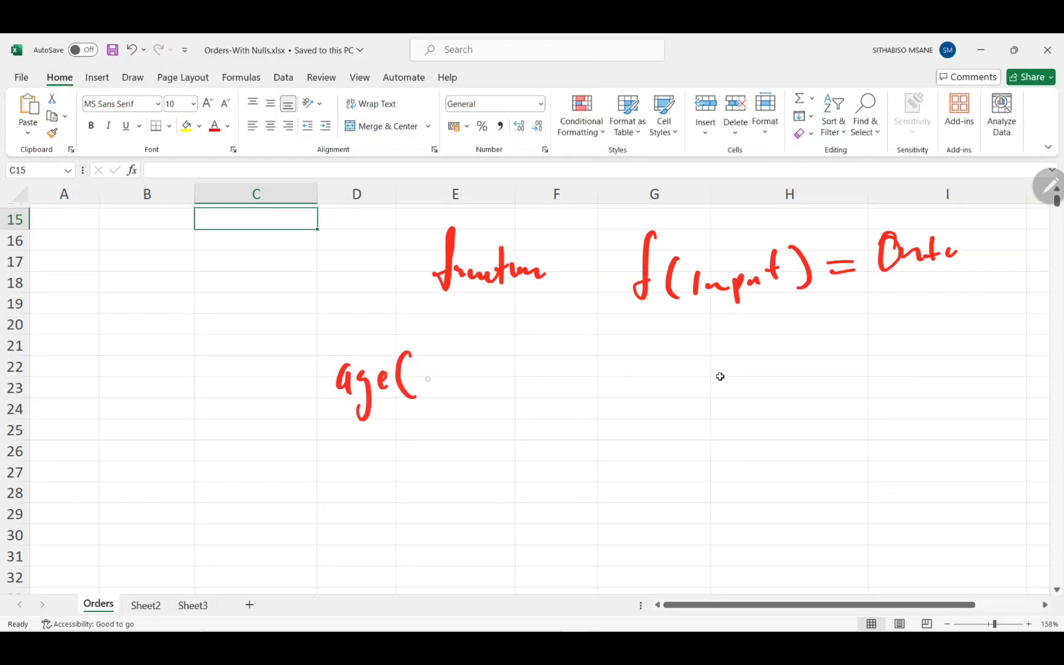
mouse_move(425, 360)
mouse_down()
mouse_move(433, 400)
mouse_move(456, 388)
mouse_up()
mouse_move(468, 375)
mouse_down()
mouse_move(470, 394)
mouse_move(484, 378)
mouse_move(490, 397)
mouse_move(581, 365)
mouse_up()
mouse_move(523, 384)
mouse_down()
mouse_move(574, 377)
mouse_move(576, 394)
mouse_up()
Handwrite the label "arg" after the arrow of the age example
mouse_move(640, 360)
mouse_down()
mouse_move(631, 380)
mouse_move(651, 360)
mouse_up()
mouse_move(648, 362)
mouse_down()
mouse_move(665, 361)
mouse_move(668, 376)
mouse_up()
drag(676, 362, 677, 405)
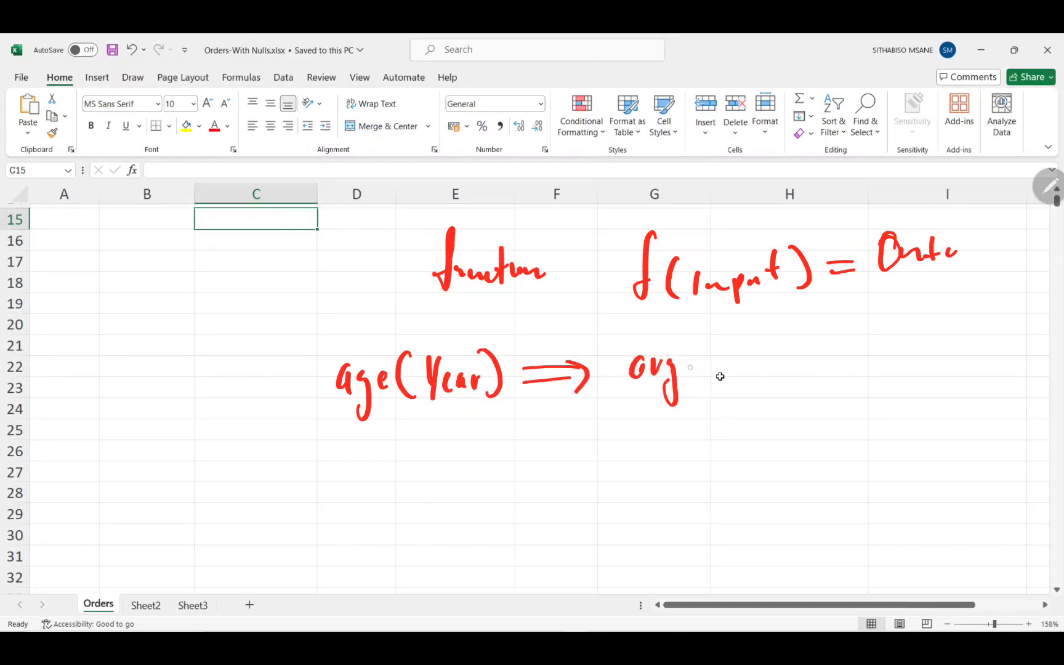
mouse_move(634, 370)
mouse_down()
mouse_move(678, 375)
mouse_move(654, 373)
mouse_move(662, 371)
mouse_move(670, 413)
mouse_up()
drag(682, 367, 726, 370)
drag(732, 367, 774, 370)
mouse_move(758, 352)
mouse_down()
mouse_move(778, 346)
mouse_move(763, 378)
mouse_up()
mouse_move(730, 327)
mouse_down()
mouse_move(714, 368)
mouse_move(731, 385)
mouse_up()
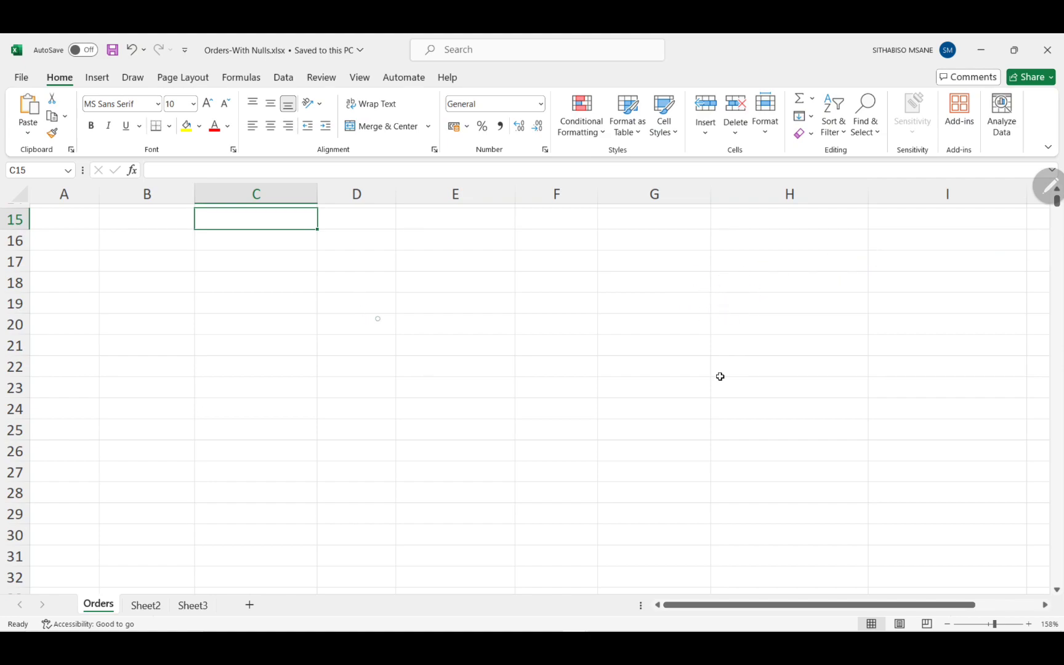
Handwrite the example "Sum (1, 2, 3) =" on the blank area of the sheet
drag(391, 298, 367, 350)
mouse_move(403, 317)
mouse_down()
mouse_move(423, 339)
mouse_move(464, 336)
mouse_up()
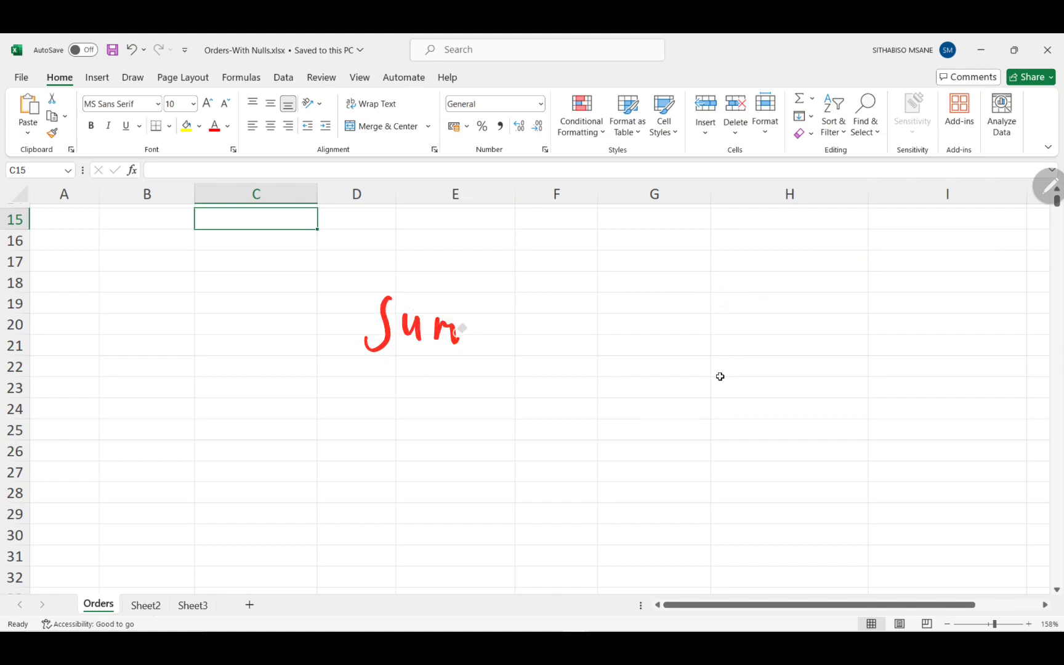
drag(406, 284, 379, 336)
mouse_move(423, 301)
mouse_down()
mouse_move(443, 333)
mouse_move(484, 336)
mouse_up()
drag(528, 274, 527, 352)
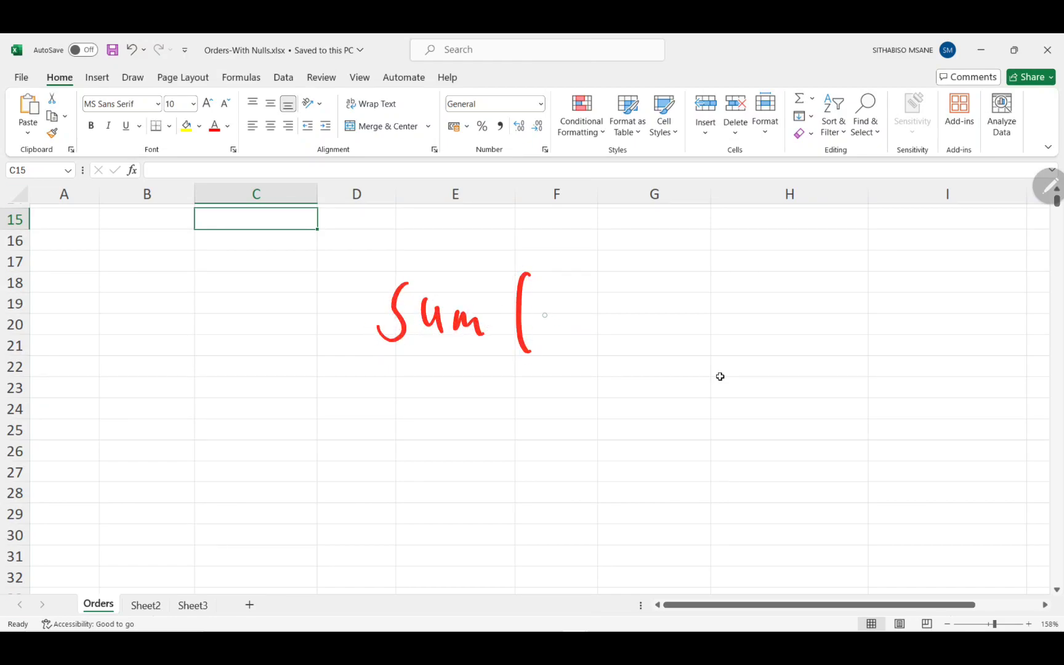
drag(556, 296, 565, 362)
drag(608, 306, 633, 359)
drag(667, 309, 666, 340)
drag(692, 287, 706, 352)
drag(737, 307, 771, 304)
drag(744, 324, 771, 321)
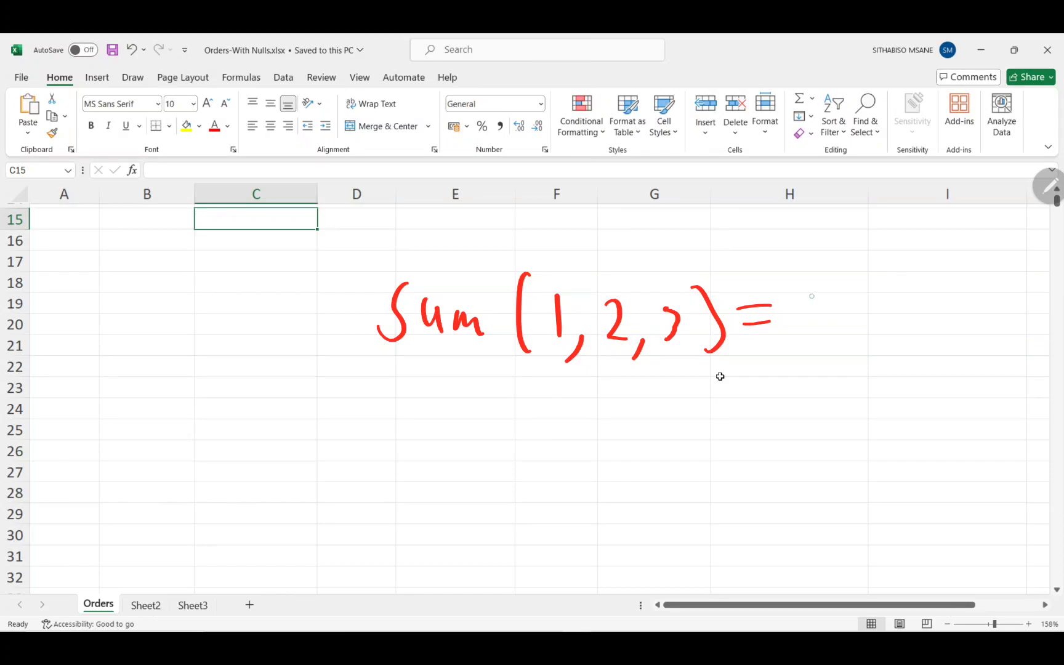
Handwrite the result 6 after the equals sign and draw an arrow beneath it
drag(824, 289, 813, 312)
mouse_move(777, 347)
mouse_down()
mouse_move(852, 330)
mouse_move(862, 364)
mouse_up()
key(ctrl+z)
drag(789, 339, 869, 333)
drag(850, 320, 869, 351)
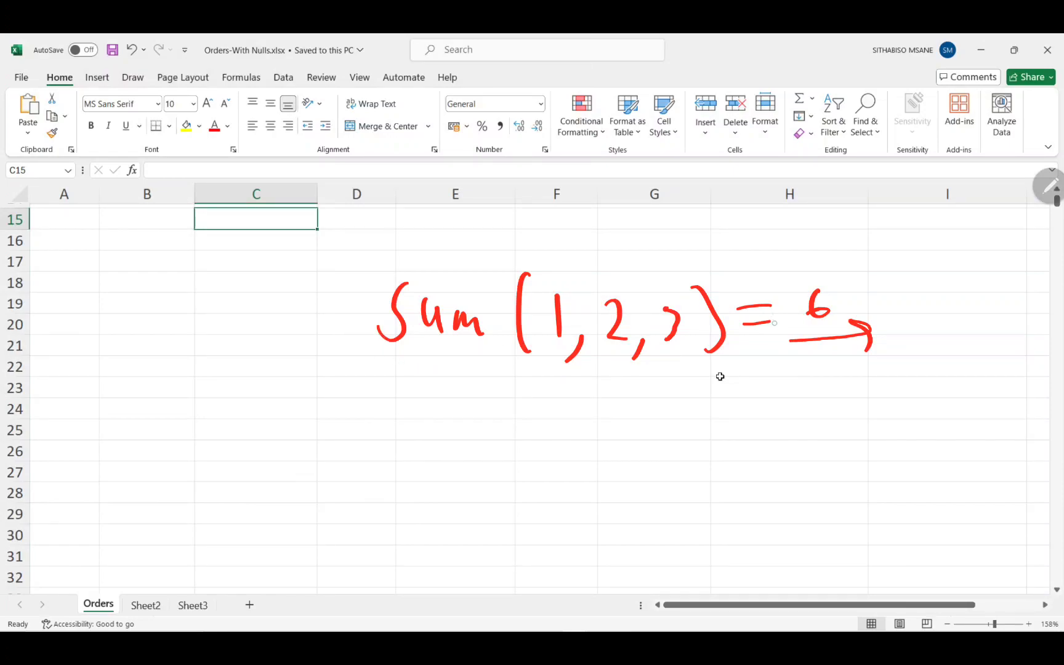
Label the handwritten sum with "f(x)" above the function name, "arg" above the numbers and "out" above the result
mouse_move(585, 247)
mouse_down()
mouse_move(589, 262)
mouse_move(608, 246)
mouse_move(641, 245)
mouse_move(610, 283)
mouse_up()
click(637, 252)
mouse_move(812, 241)
mouse_down()
mouse_move(802, 245)
mouse_move(838, 250)
mouse_up()
mouse_move(842, 228)
mouse_down()
mouse_move(845, 250)
mouse_move(852, 234)
mouse_up()
mouse_move(406, 238)
mouse_down()
mouse_move(403, 273)
mouse_move(420, 247)
mouse_move(442, 266)
mouse_move(463, 260)
mouse_up()
click(404, 248)
mouse_move(469, 240)
mouse_down()
mouse_move(454, 263)
mouse_move(490, 260)
mouse_up()
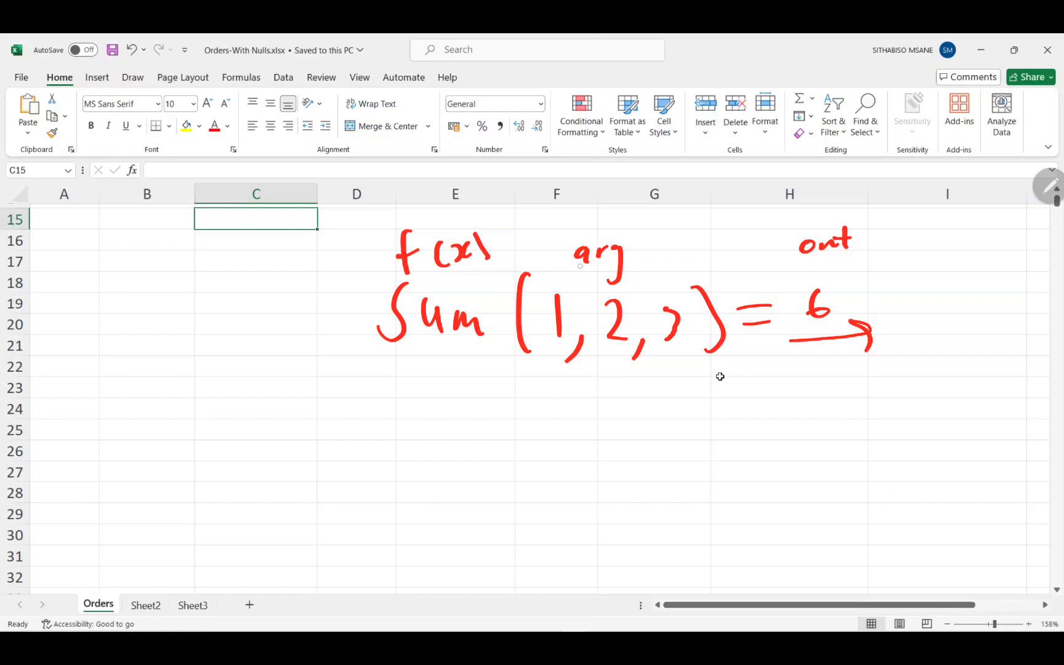
drag(634, 253, 646, 251)
drag(635, 260, 660, 261)
drag(674, 241, 677, 260)
drag(862, 244, 878, 242)
mouse_move(863, 251)
mouse_down()
mouse_move(886, 249)
mouse_move(886, 275)
mouse_move(906, 246)
mouse_move(895, 251)
mouse_up()
mouse_move(908, 235)
mouse_down()
mouse_move(885, 271)
mouse_move(684, 238)
mouse_move(558, 311)
mouse_move(836, 330)
mouse_move(618, 271)
mouse_move(601, 283)
mouse_up()
drag(743, 323, 758, 306)
Zoom the blank area below the order table to 400% and select cell D22
scroll(720, 377, up, 4)
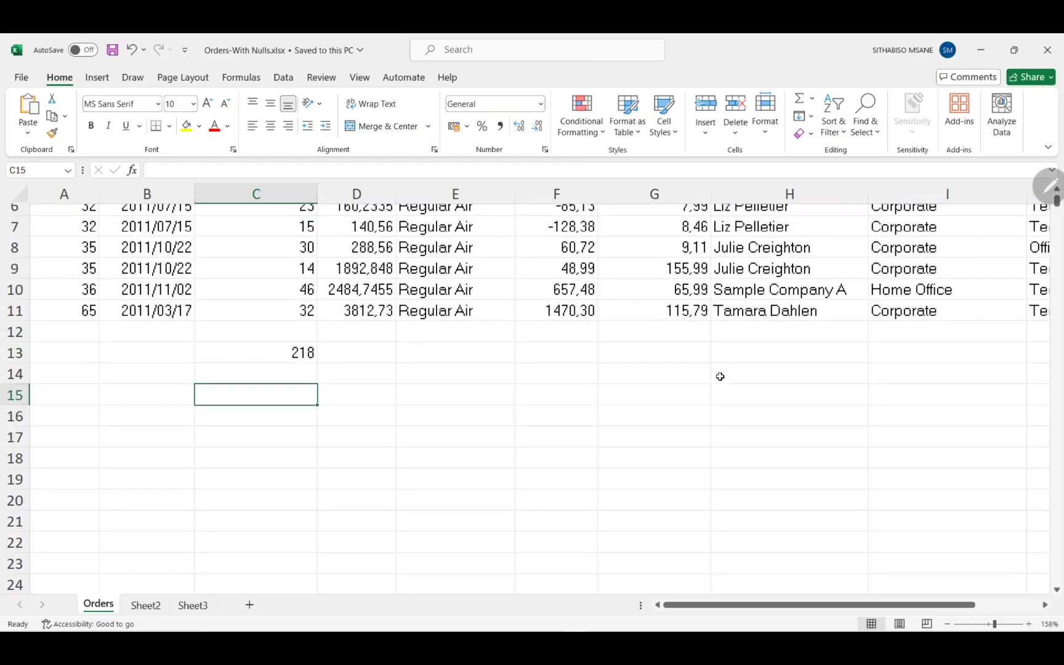
scroll(410, 437, down, 2)
scroll(411, 437, down, 1)
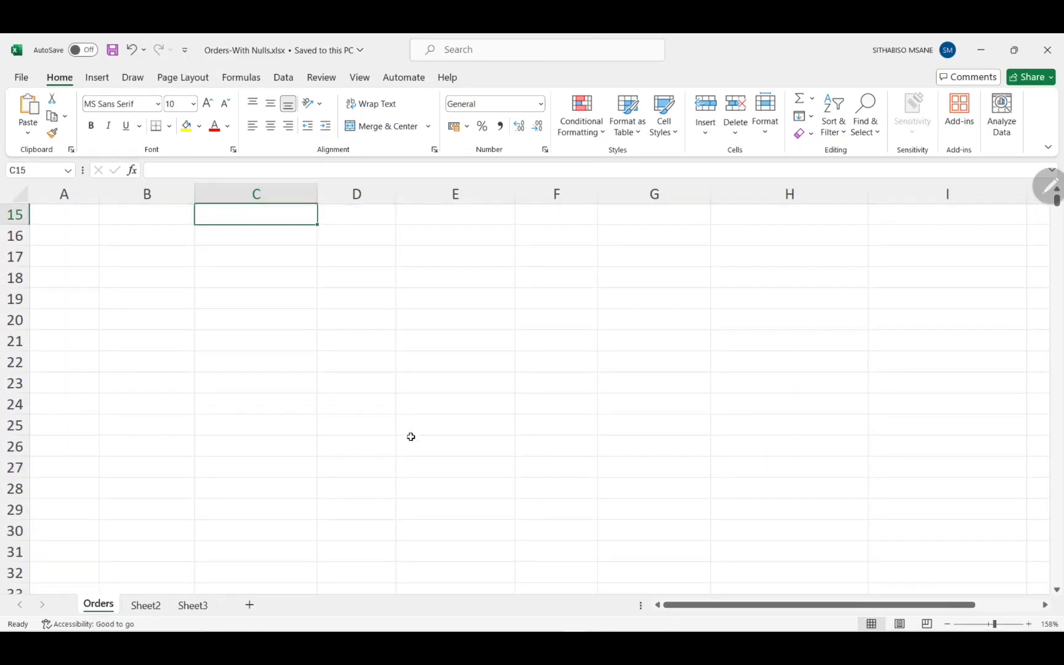
ctrl+scroll(411, 437, up, 10)
scroll(319, 296, down, 2)
scroll(319, 297, right, 2)
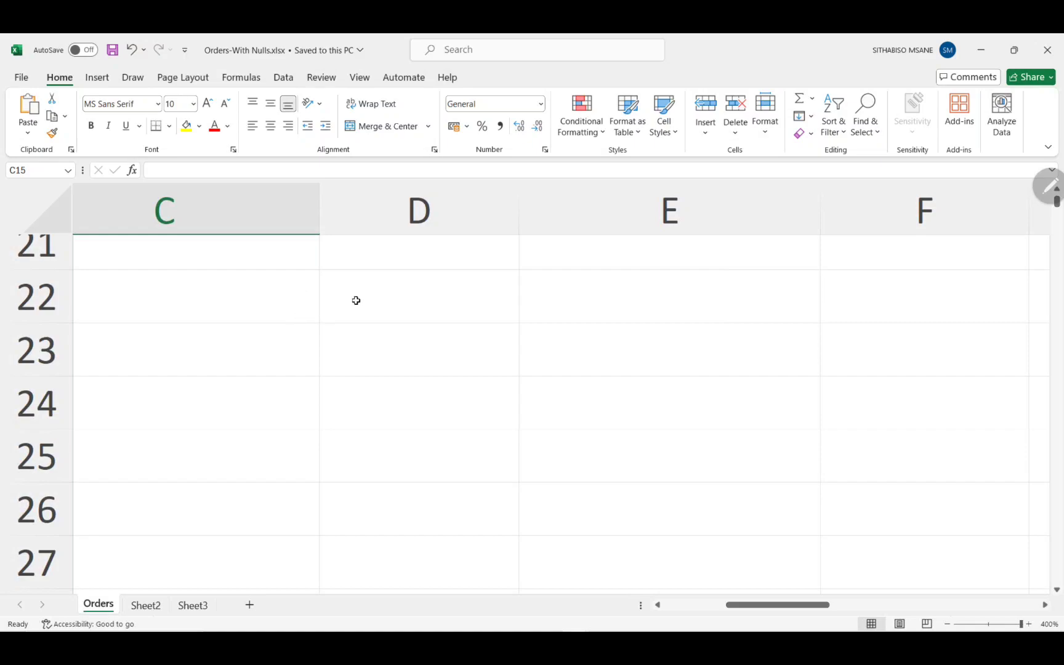
click(364, 299)
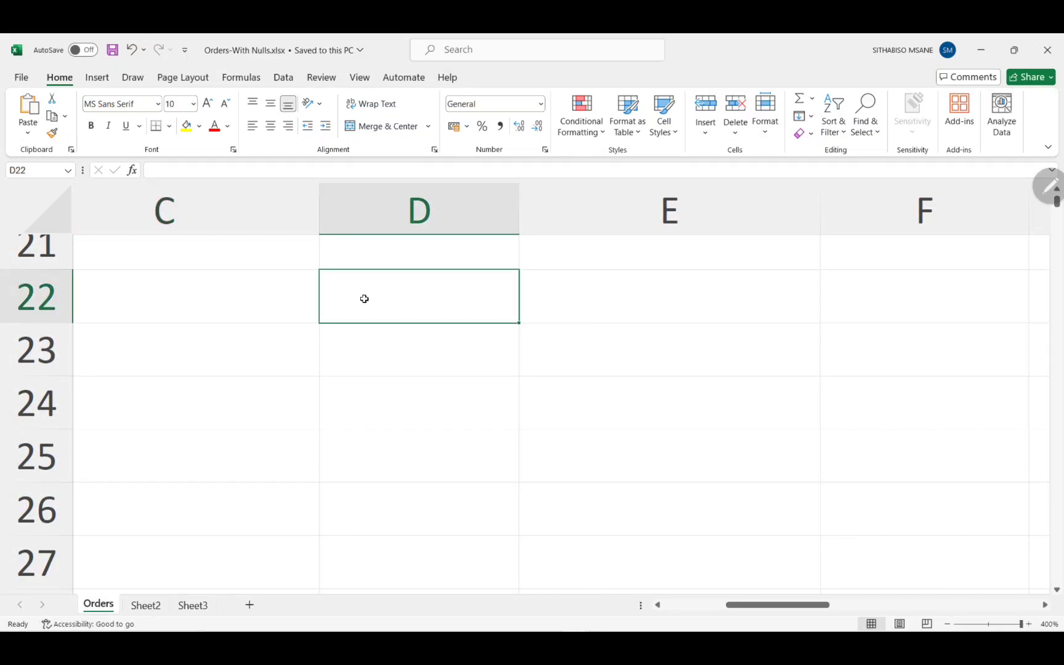
Handwrite the formula pattern "= funct(arg)" beside cell D22
drag(665, 311, 694, 314)
drag(732, 262, 716, 335)
mouse_move(713, 302)
mouse_down()
mouse_move(736, 302)
mouse_move(766, 331)
mouse_up()
mouse_move(782, 283)
mouse_down()
mouse_move(780, 328)
mouse_move(839, 287)
mouse_move(834, 320)
mouse_move(764, 307)
mouse_move(788, 303)
mouse_move(811, 330)
mouse_move(859, 296)
mouse_up()
key(ctrl+z)
drag(874, 296, 865, 323)
drag(884, 275, 890, 329)
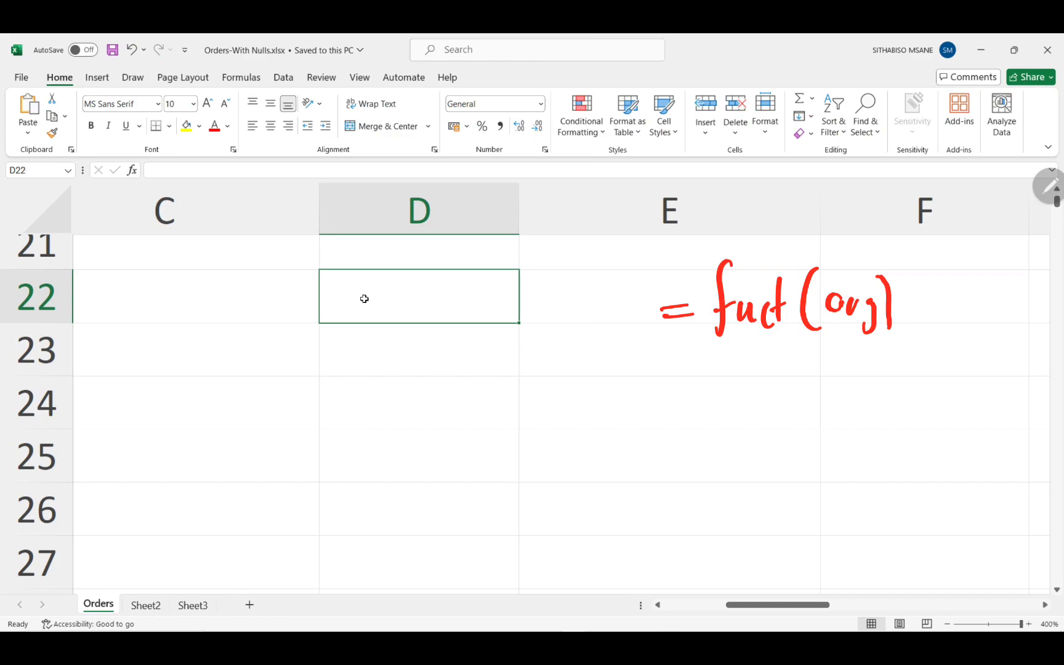
Try to enter =sum() without any arguments in cell D22
text(+)
key(BackSpace)
text(=)
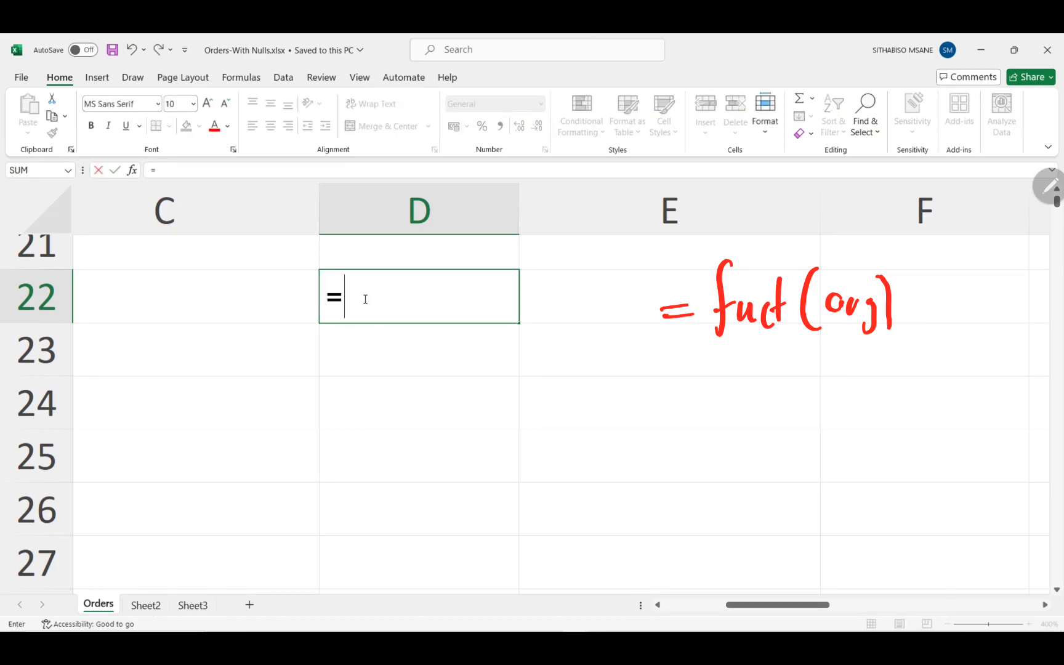
text(sum)
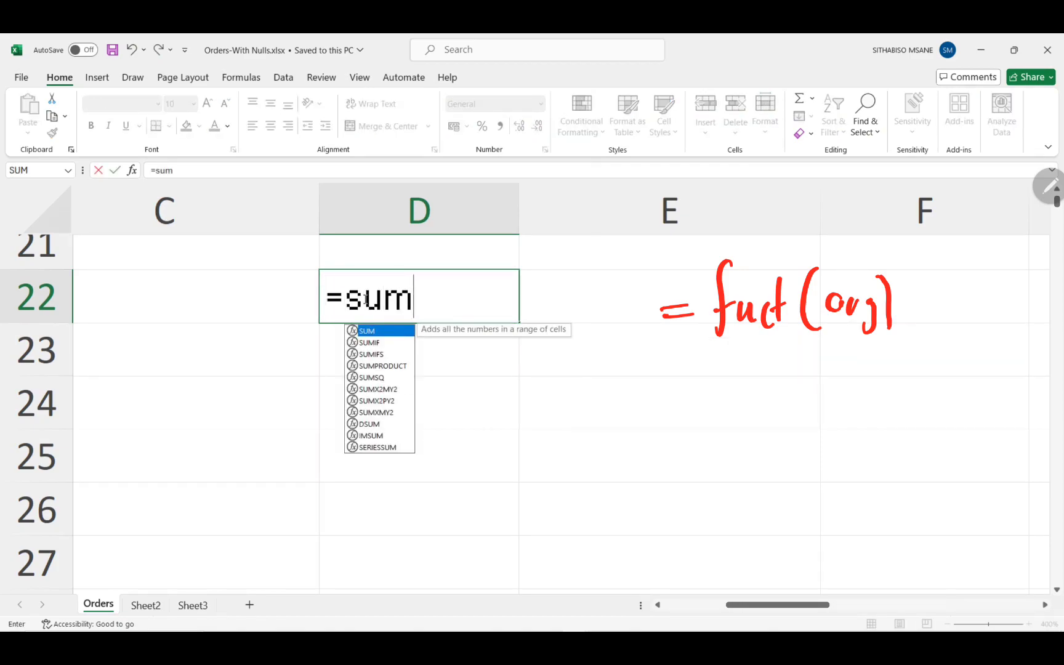
text(())
key(Return)
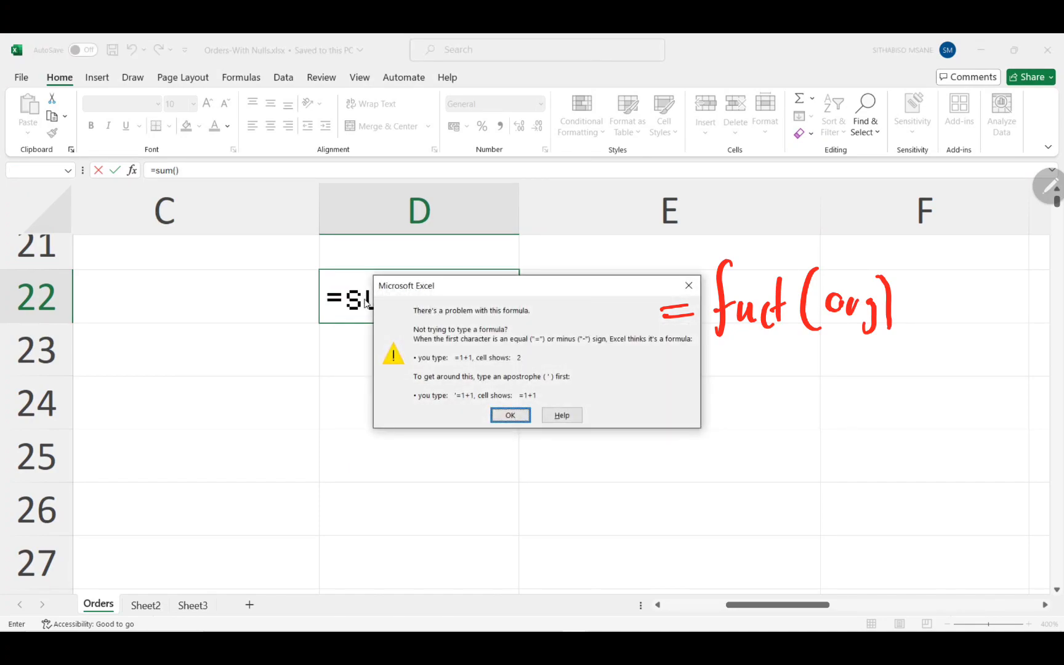
click(521, 411)
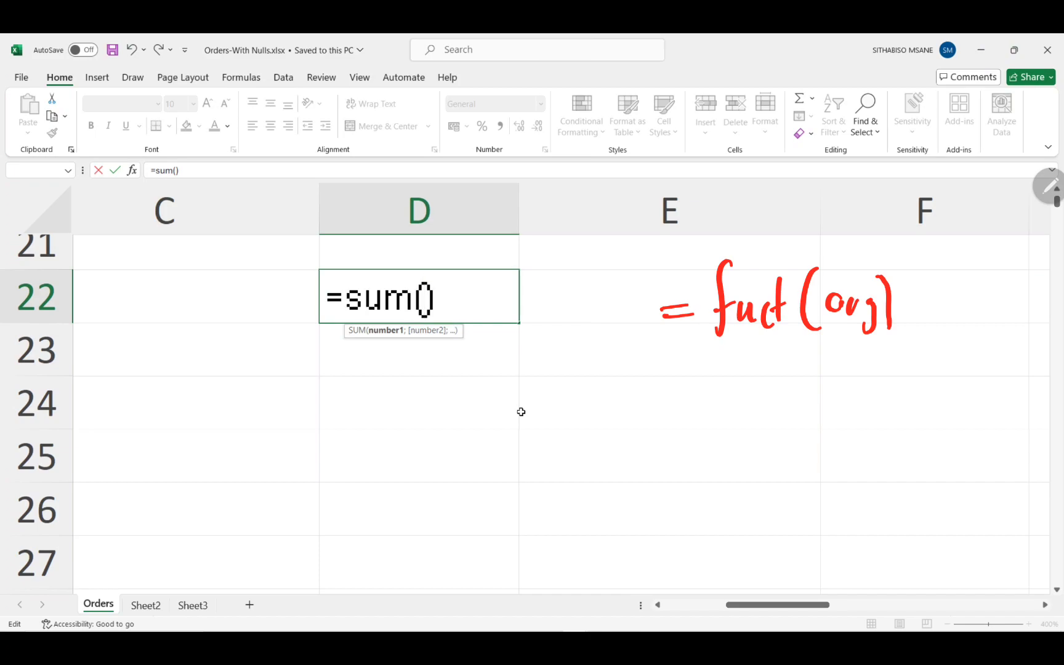
Complete the formula in D22 as =sum(1;2;3) and confirm it
text(1;3)
key(BackSpace)
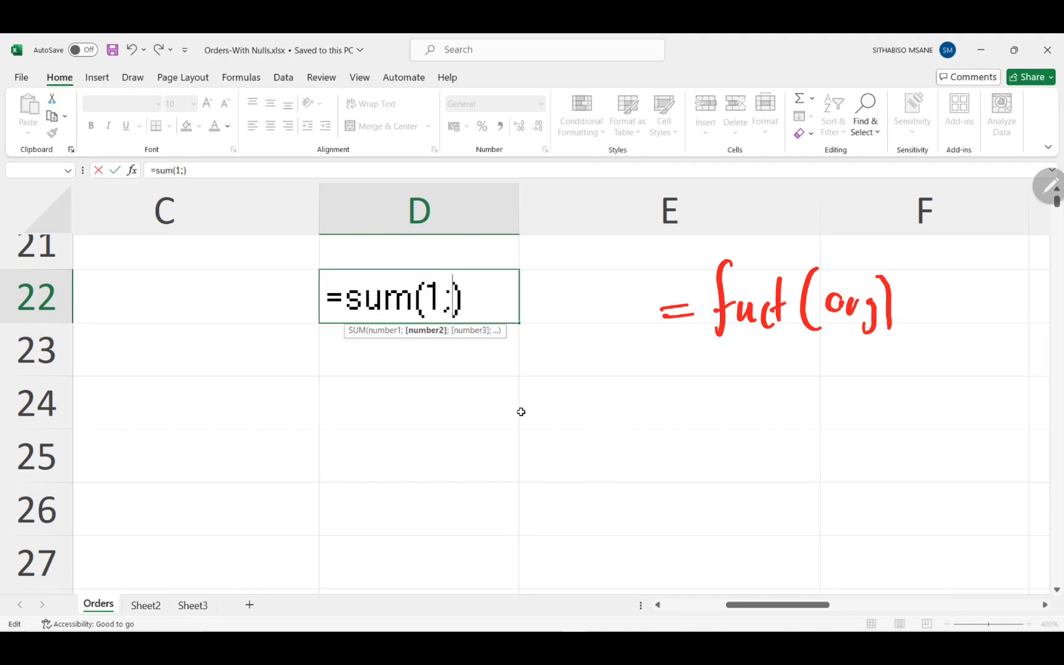
text(2;3)
key(Return)
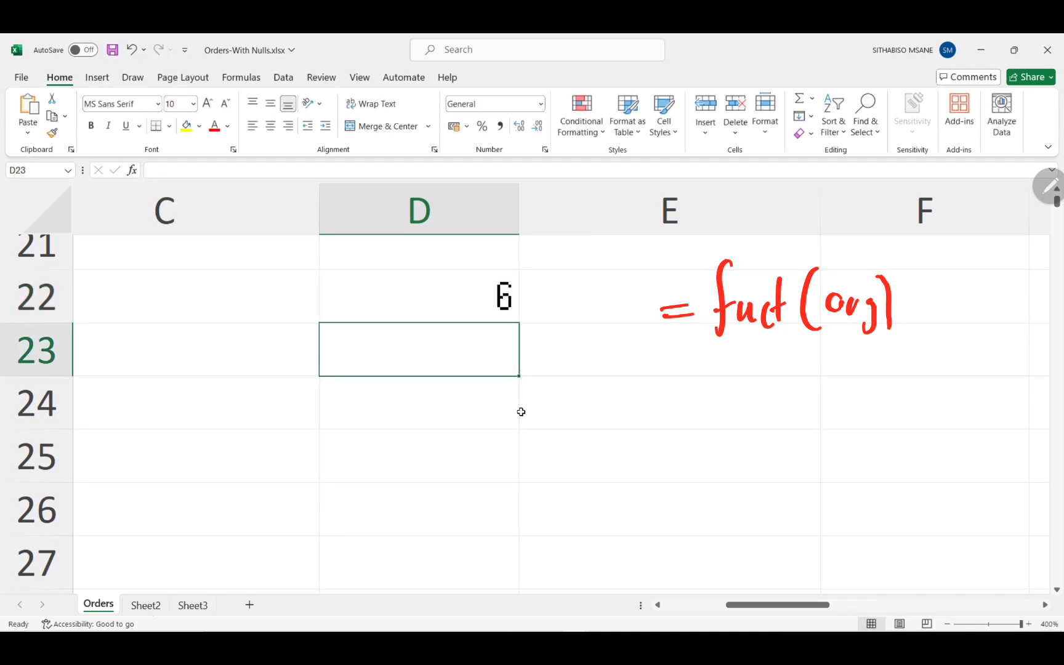
Select cell D22 to inspect its SUM formula and circle the formula in red
click(452, 308)
mouse_move(176, 150)
mouse_down()
mouse_move(197, 197)
mouse_move(188, 151)
mouse_up()
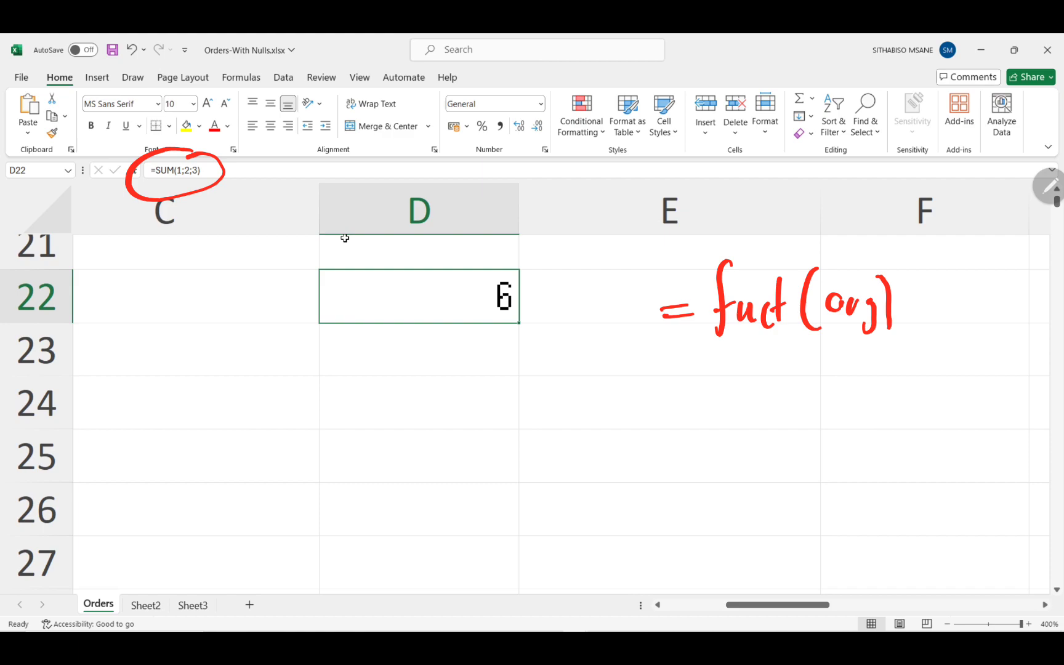
mouse_move(887, 302)
mouse_down()
mouse_move(293, 269)
mouse_move(174, 187)
mouse_up()
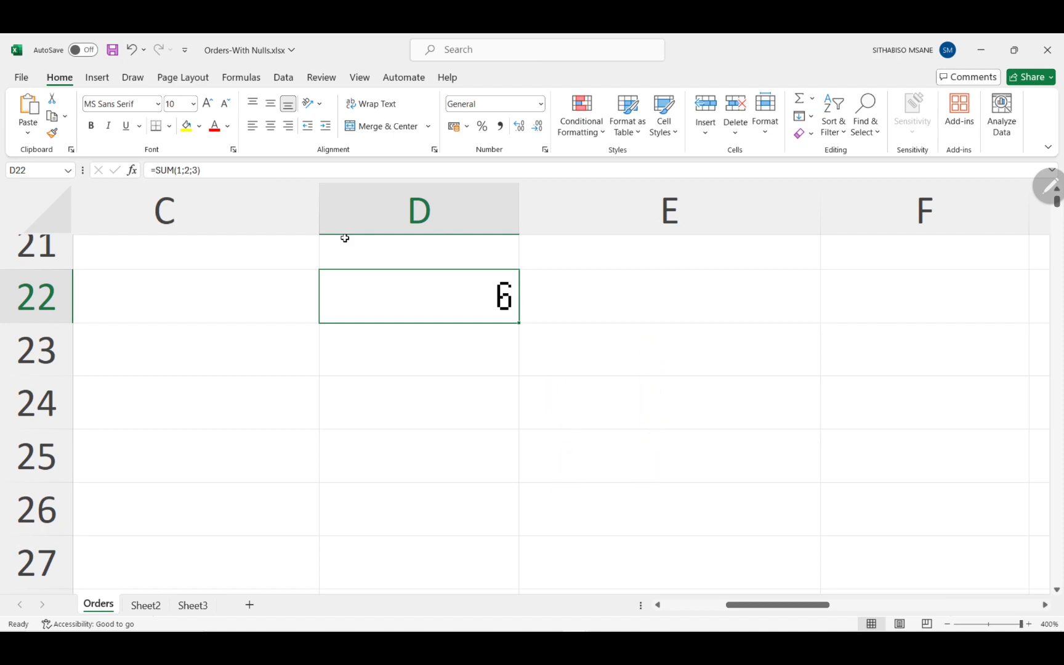
Box the first two Order Quantity values in red and draw arrows along column C, row 2 and row 3
scroll(345, 238, up, 7)
scroll(345, 238, down, 4)
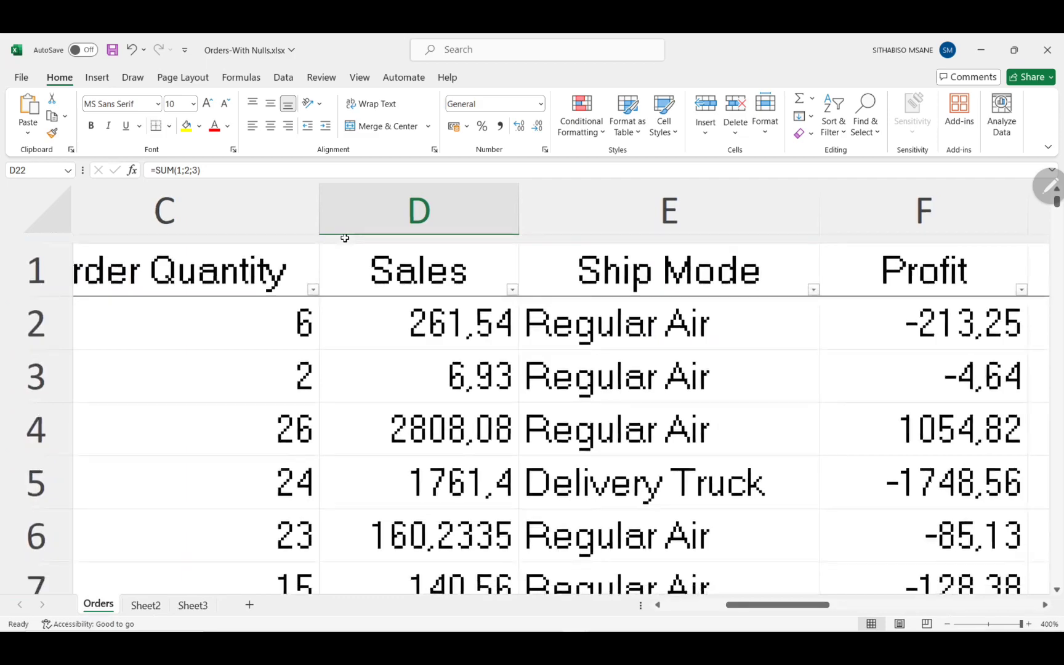
scroll(345, 238, down, 6)
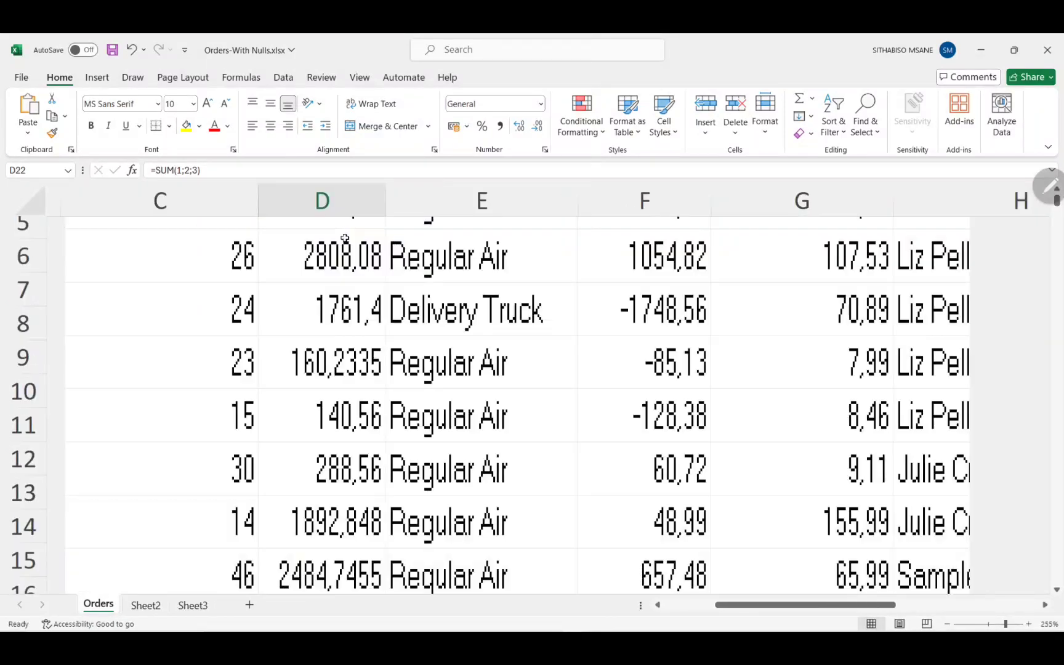
scroll(263, 322, left, 3)
scroll(263, 321, up, 2)
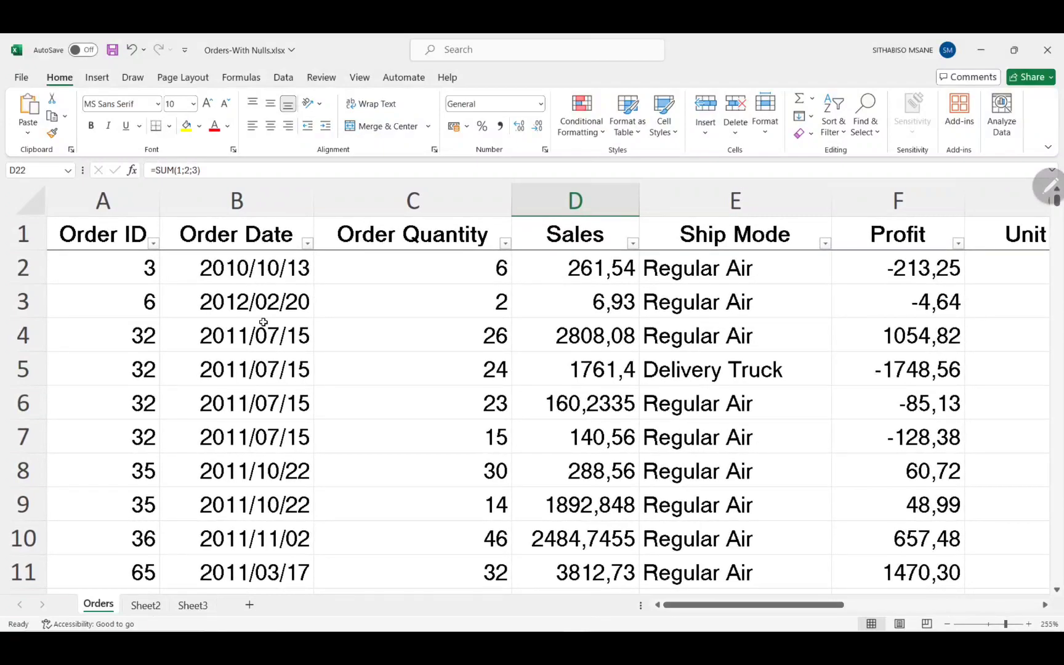
mouse_move(471, 249)
mouse_down()
mouse_move(536, 323)
mouse_move(495, 256)
mouse_move(471, 252)
mouse_up()
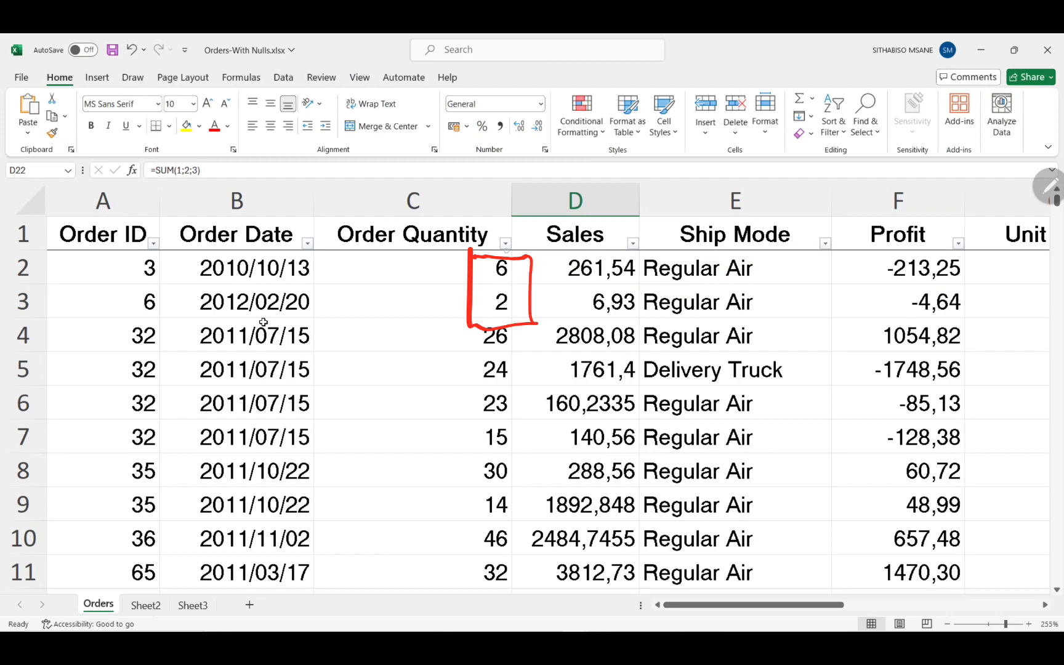
mouse_move(448, 201)
mouse_down()
mouse_move(448, 261)
mouse_move(454, 251)
mouse_up()
mouse_move(37, 272)
mouse_down()
mouse_move(348, 263)
mouse_move(363, 287)
mouse_up()
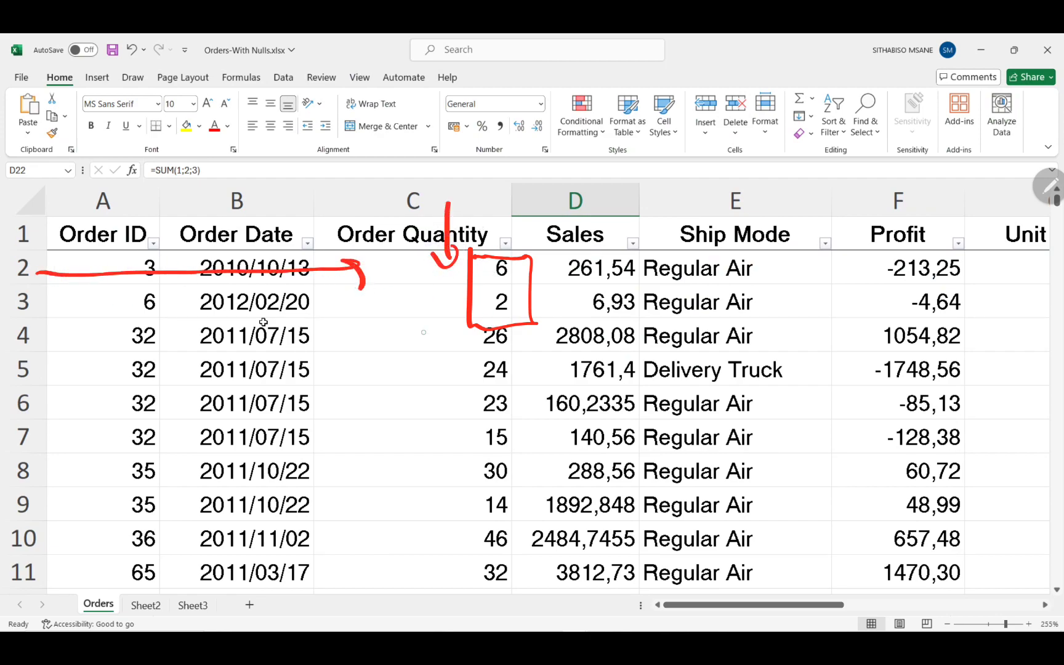
mouse_move(30, 308)
mouse_down()
mouse_move(424, 300)
mouse_move(408, 320)
mouse_up()
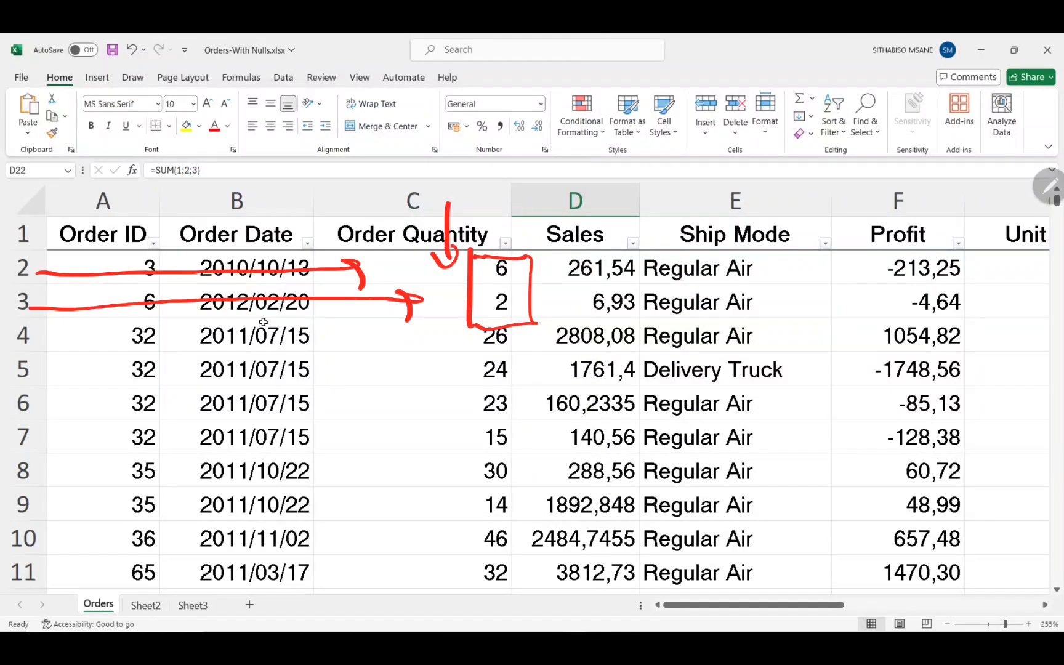
Try to enter =sum() without any arguments in cell C12
scroll(263, 322, down, 2)
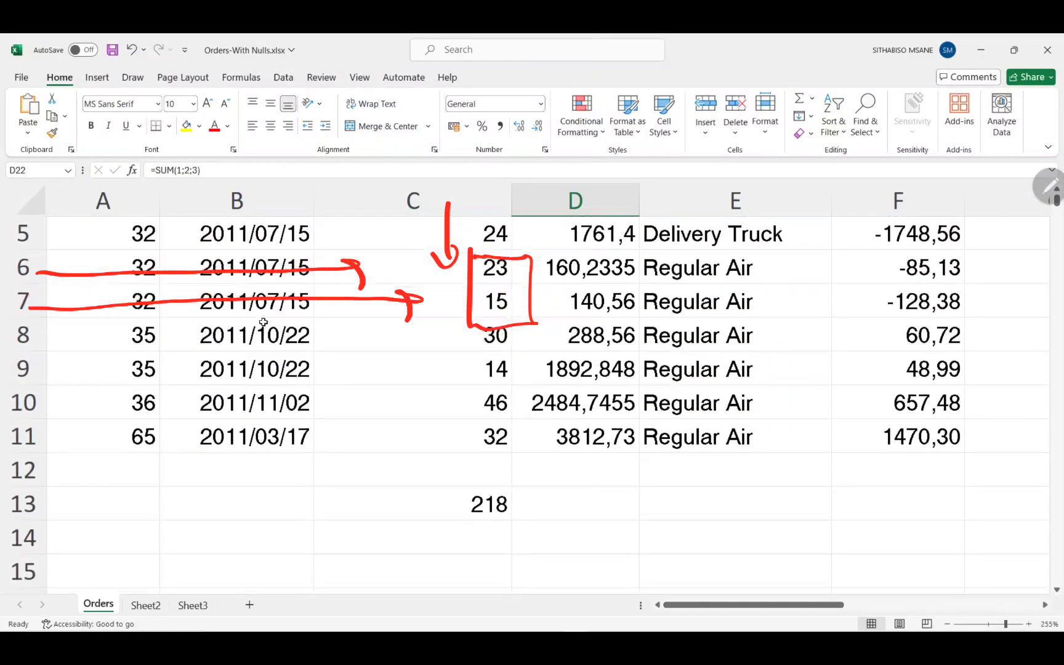
double_click(364, 459)
text(=)
key(BackSpace)
text(=s)
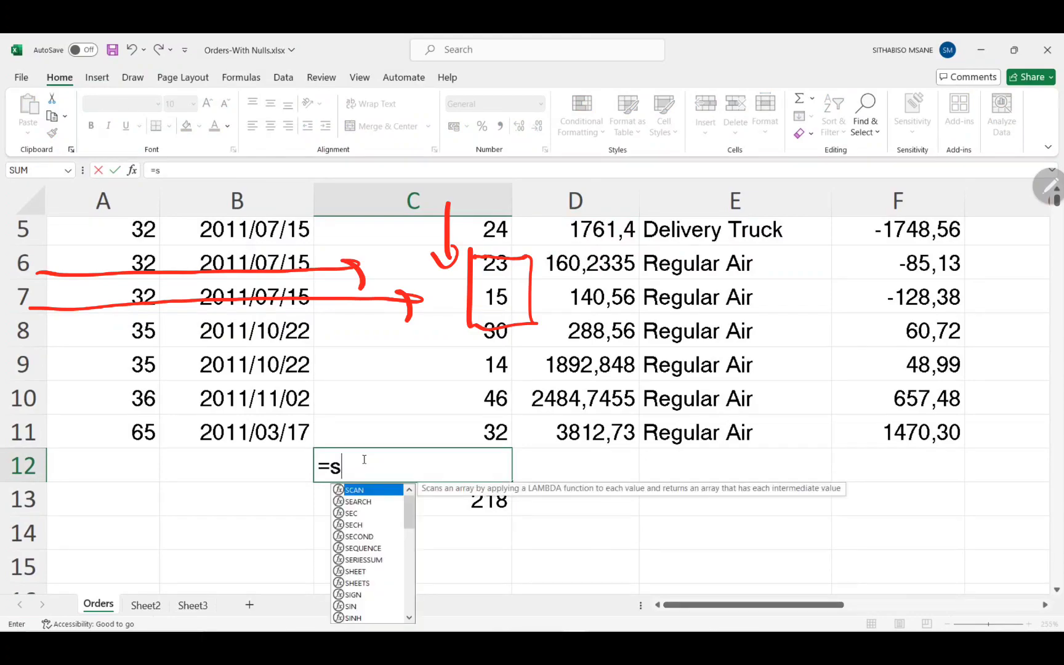
text(um())
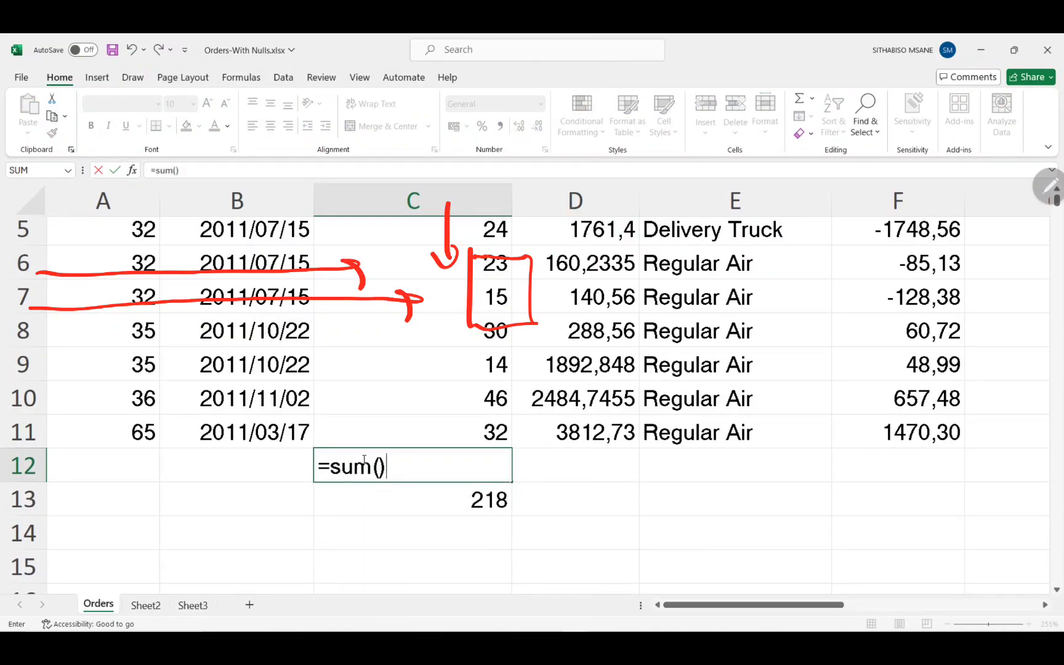
key(Return)
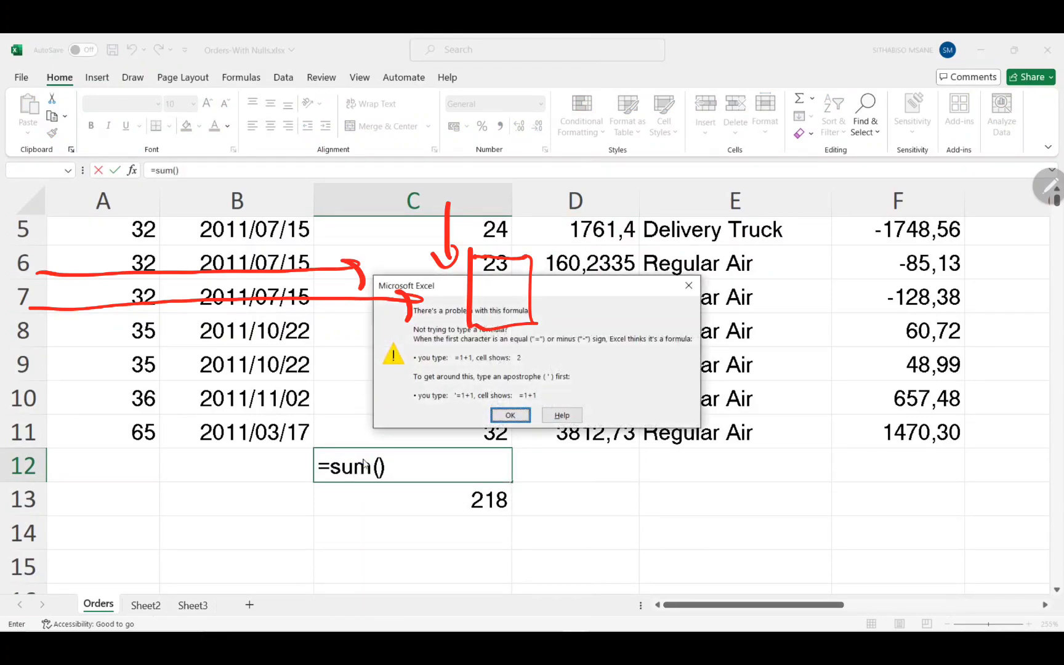
key(Return)
Complete the formula in C12 as =sum(c2;c3) and clear the existing total in cell C13
text(c)
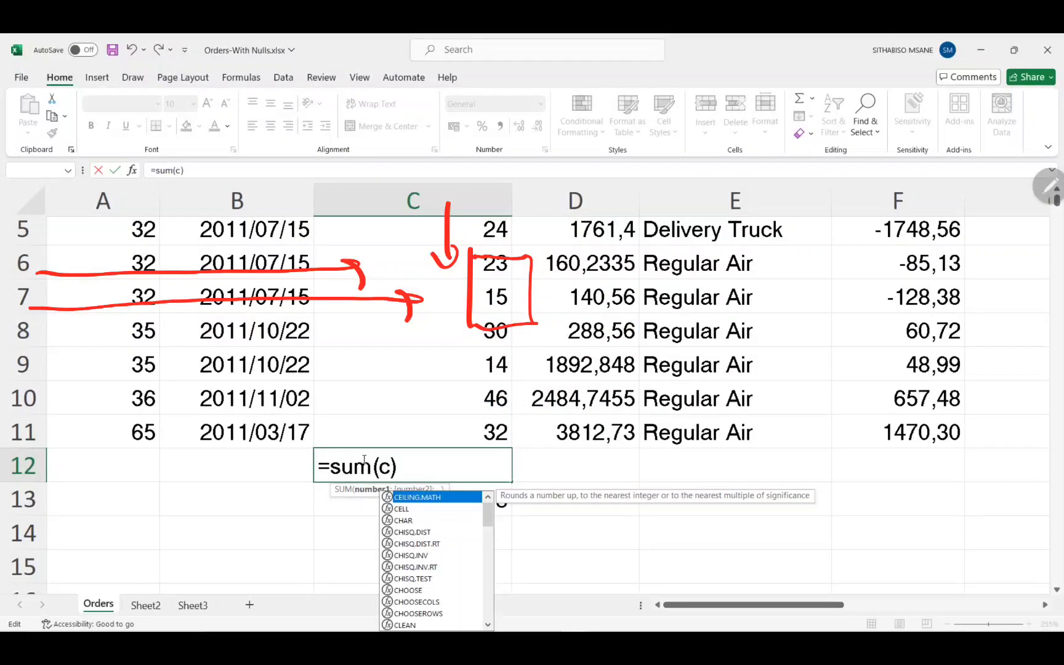
text(2)
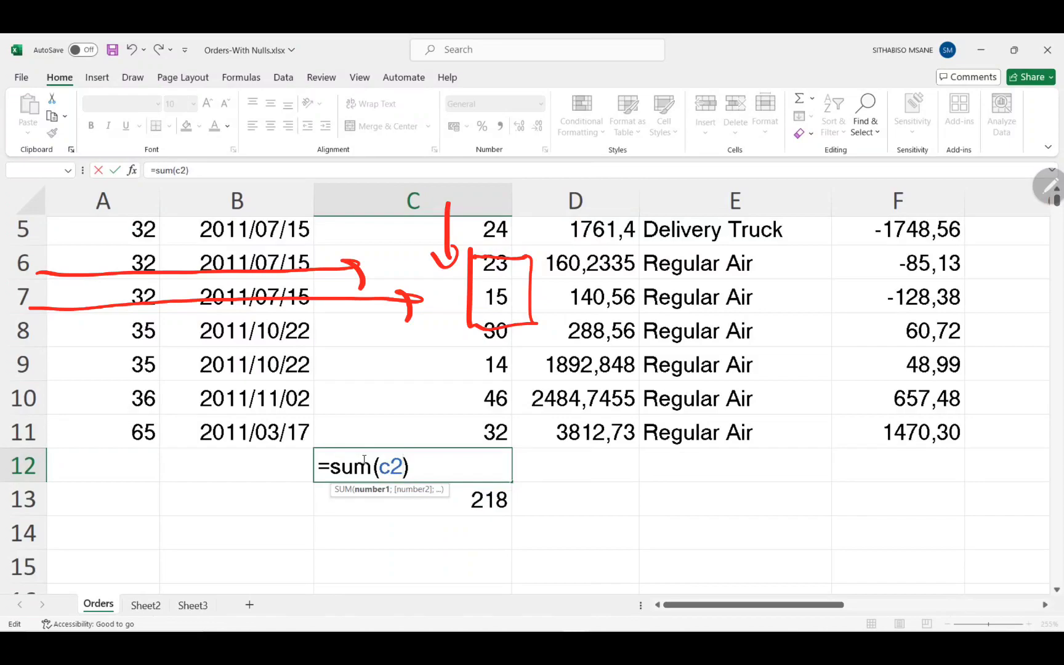
text(;)
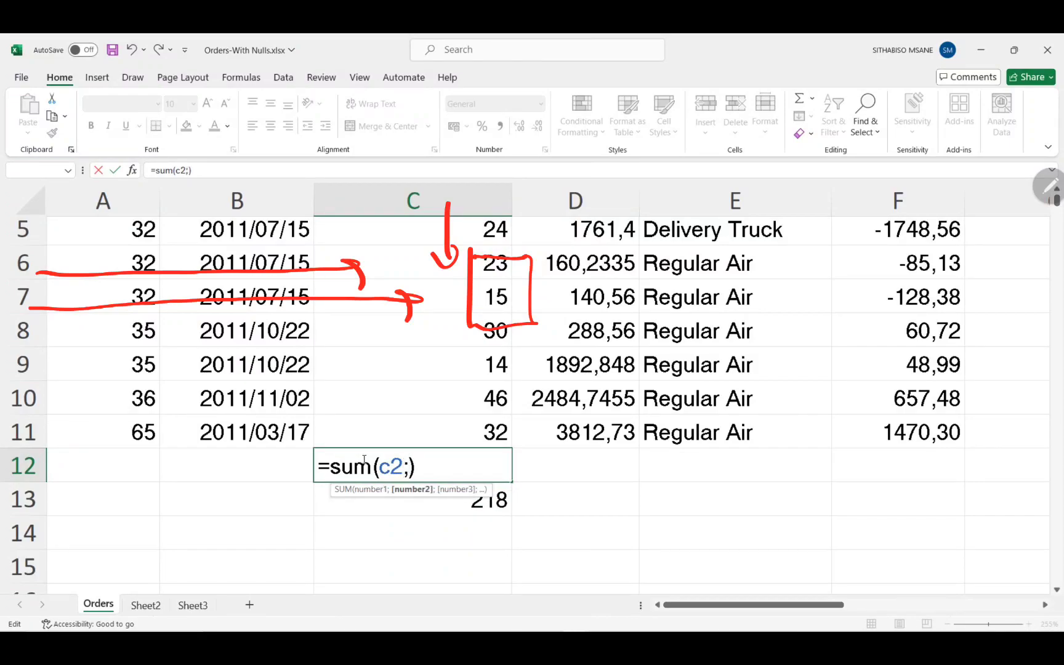
text(c3)
key(Return)
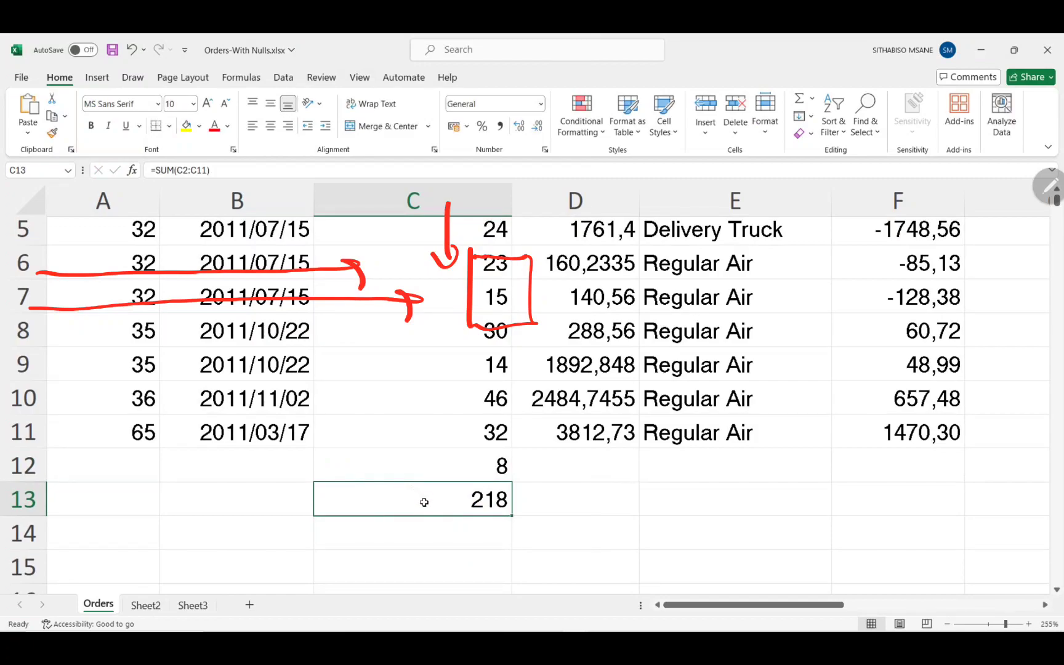
key(Delete)
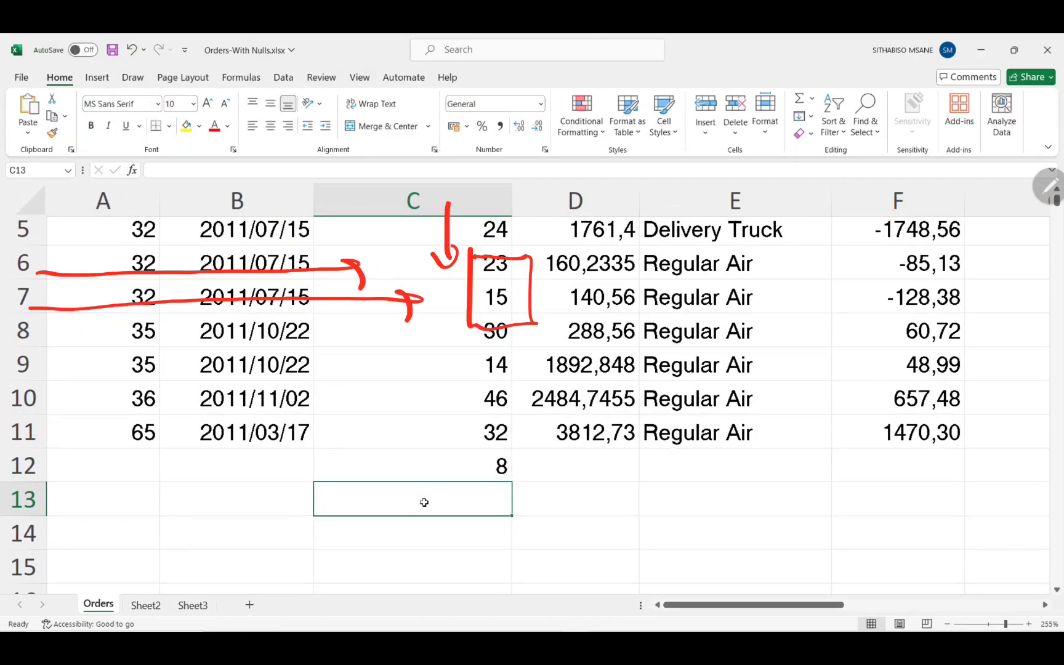
Handwrite = Sum (C2; C3) in red beside cell C12 and box the Order Quantity values in rows 2 to 11
click(494, 466)
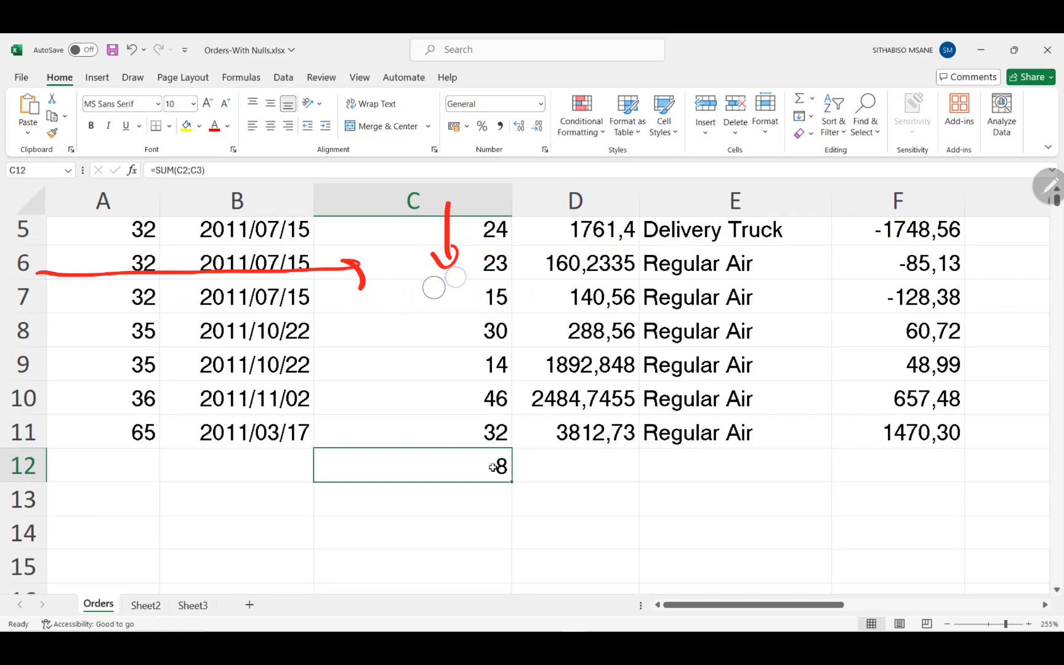
mouse_move(553, 475)
mouse_down()
mouse_move(566, 461)
mouse_move(614, 479)
mouse_move(646, 467)
mouse_move(680, 492)
mouse_move(715, 468)
mouse_move(731, 473)
mouse_up()
key(ctrl+z)
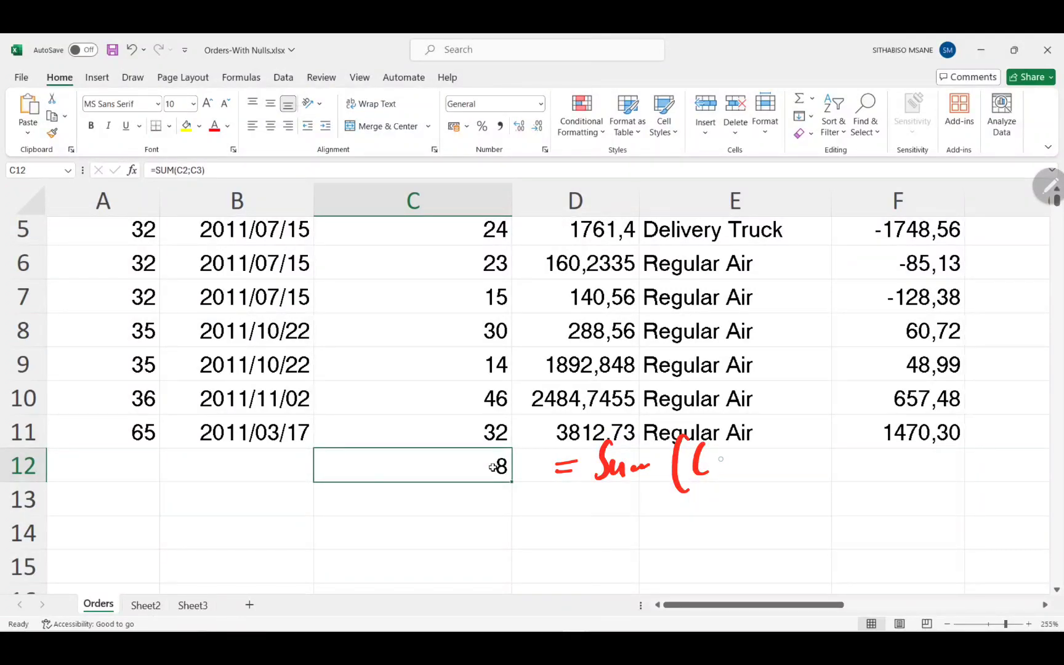
mouse_move(712, 459)
mouse_down()
mouse_move(719, 477)
mouse_move(748, 491)
mouse_up()
mouse_move(779, 441)
mouse_down()
mouse_move(766, 474)
mouse_move(777, 490)
mouse_move(789, 482)
mouse_up()
drag(802, 434, 811, 492)
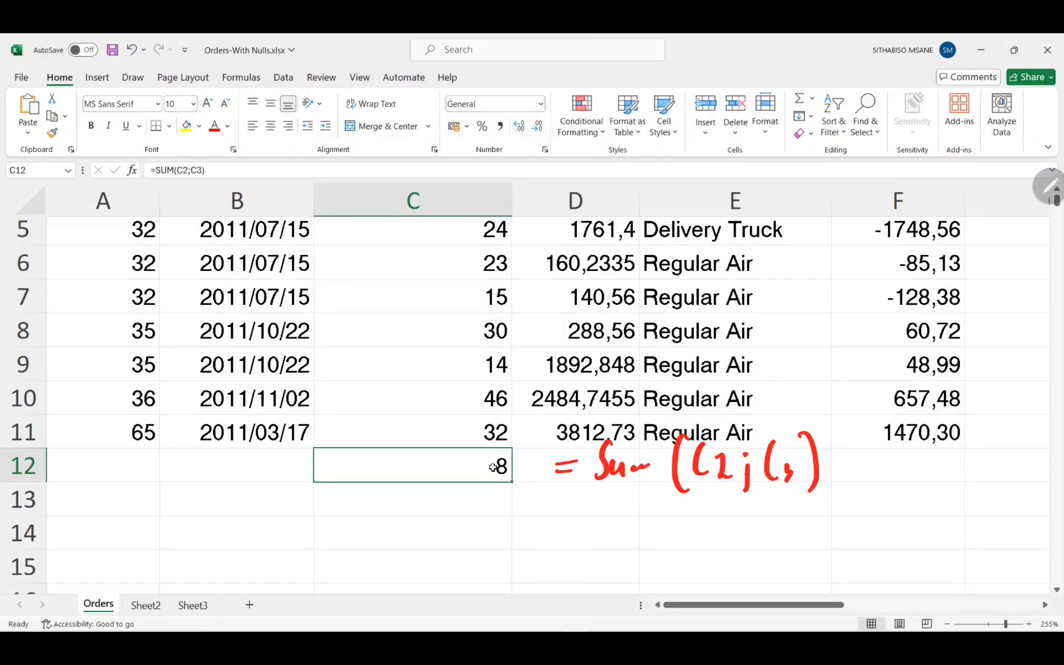
scroll(493, 467, up, 2)
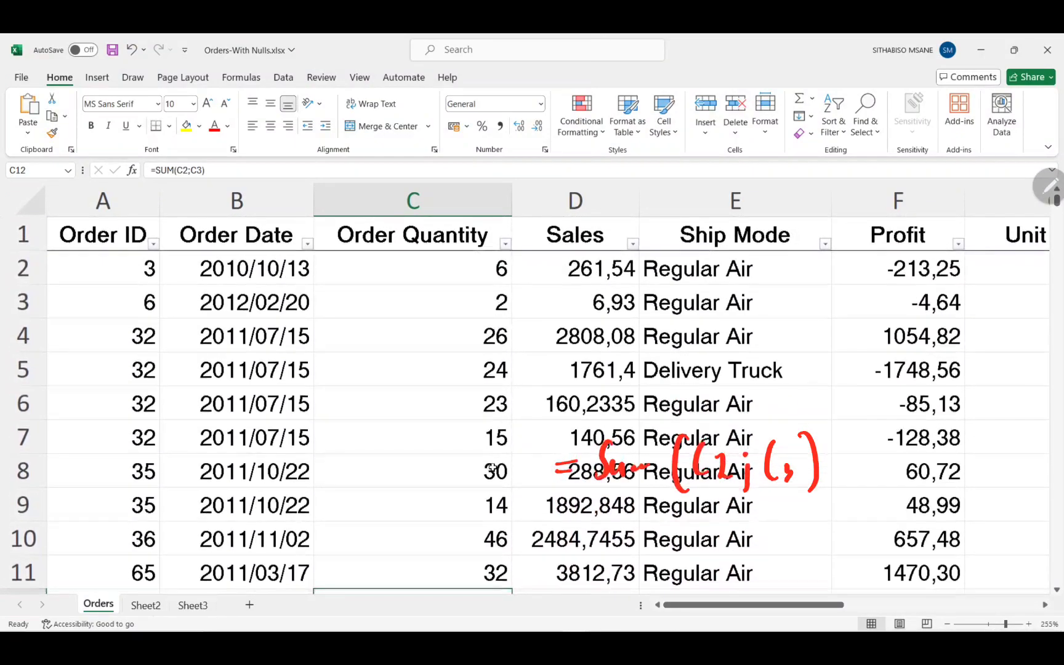
mouse_move(313, 252)
mouse_down()
mouse_move(322, 471)
mouse_move(493, 576)
mouse_move(526, 383)
mouse_move(397, 260)
mouse_move(313, 258)
mouse_up()
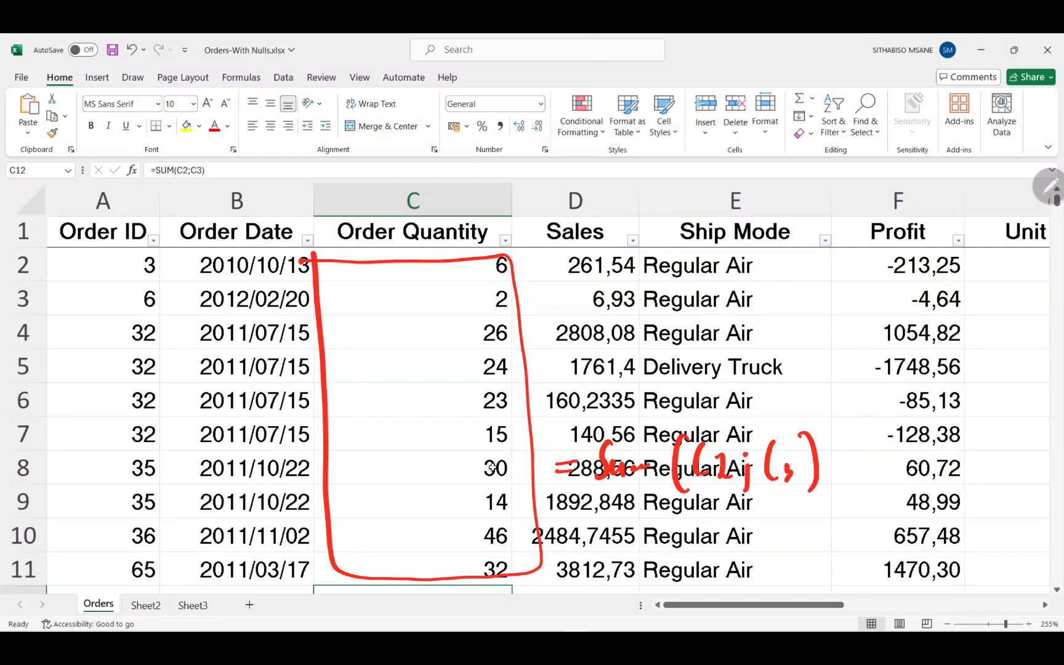
Erase the handwritten SUM formula and the red box around the Order Quantity values
key(ctrl+z)
key(ctrl+z)
key(ctrl+z)
key(ctrl+z)
key(ctrl+z)
key(ctrl+z)
key(ctrl+z)
key(ctrl+z)
key(ctrl+z)
key(ctrl+z)
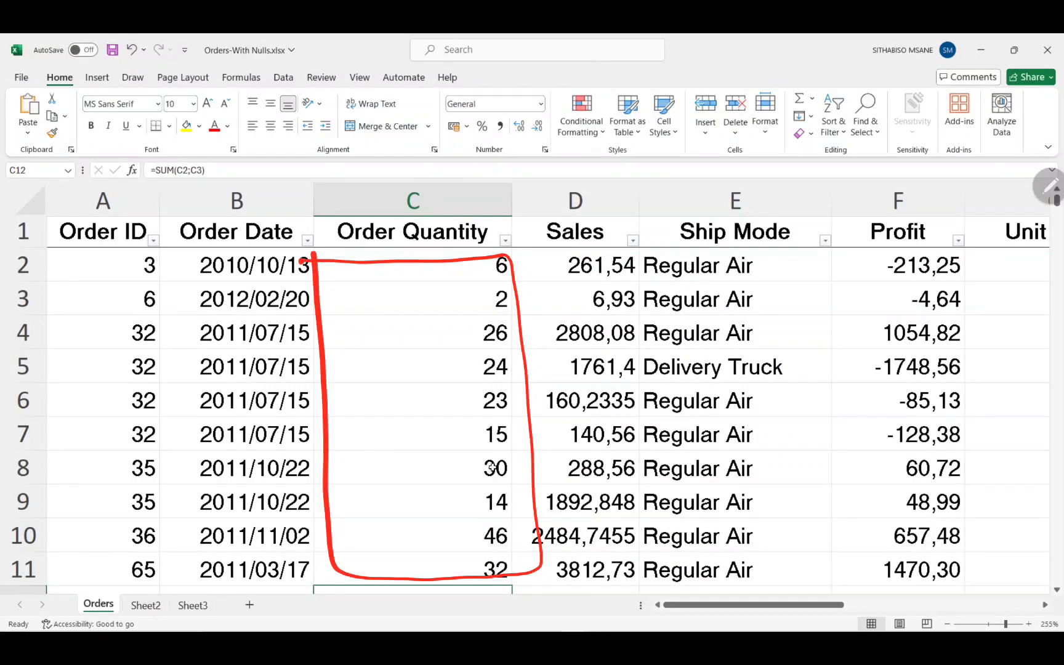
scroll(491, 467, down, 1)
scroll(492, 466, up, 1)
key(ctrl+z)
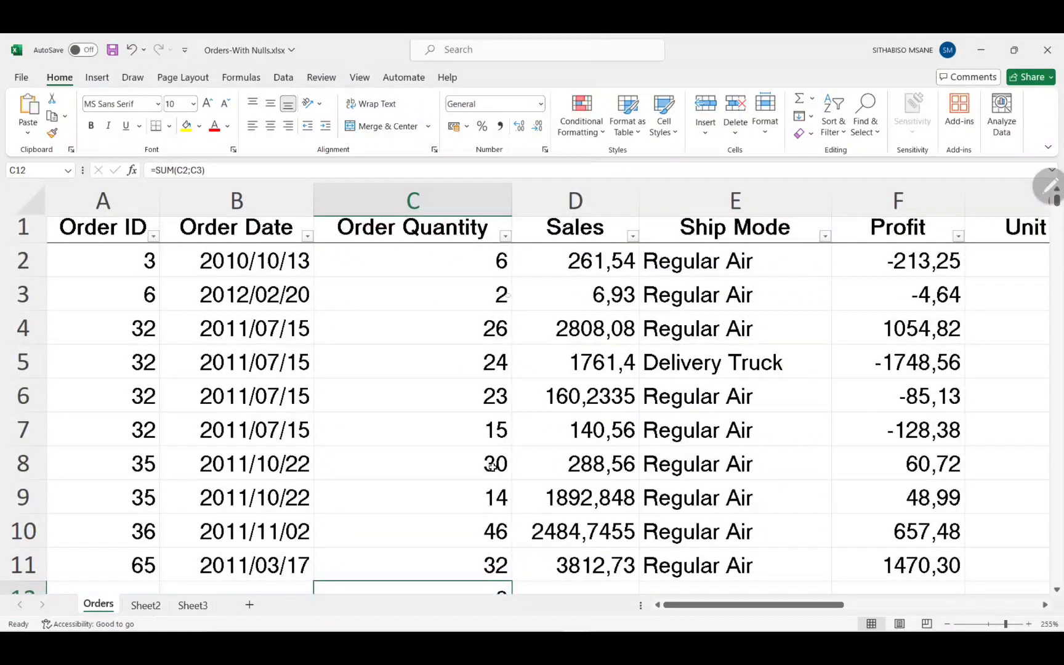
Draw red lines along rows 2 and 11 to the Order Quantity column and handwrite sum (C1; C3) in the empty area below the data
drag(53, 268, 450, 263)
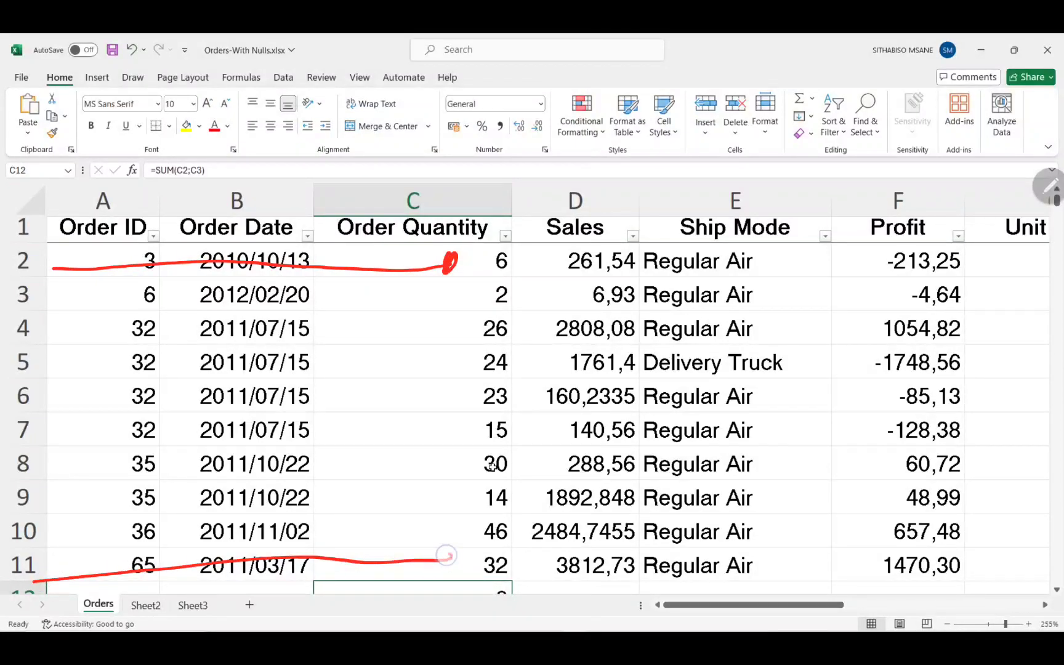
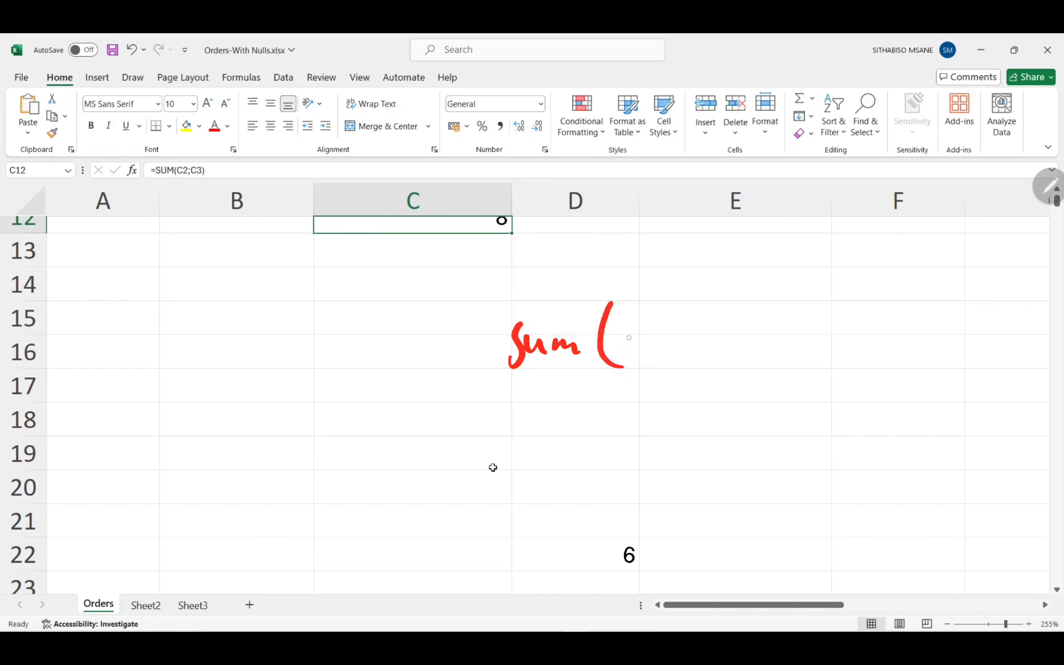
drag(646, 313, 654, 351)
mouse_move(659, 333)
mouse_down()
mouse_move(660, 356)
mouse_move(684, 373)
mouse_up()
mouse_move(683, 326)
mouse_down()
mouse_move(725, 352)
mouse_move(749, 342)
mouse_move(743, 350)
mouse_up()
drag(751, 297, 766, 360)
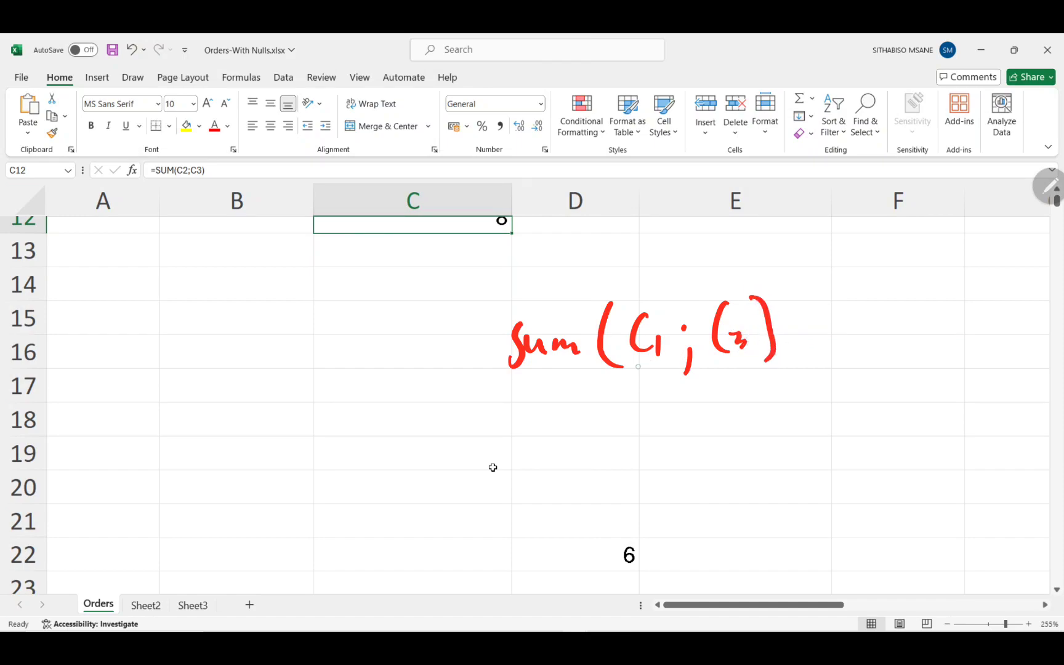
drag(671, 252, 673, 303)
mouse_move(674, 303)
mouse_down()
mouse_move(685, 282)
mouse_move(674, 302)
mouse_up()
drag(671, 253, 674, 300)
Begin a second handwritten red formula, sum ( C2, below the first one
mouse_move(521, 418)
mouse_down()
mouse_move(531, 434)
mouse_move(579, 440)
mouse_up()
drag(612, 401, 619, 449)
mouse_move(662, 405)
mouse_down()
mouse_move(663, 436)
mouse_move(685, 451)
mouse_up()
key(ctrl+z)
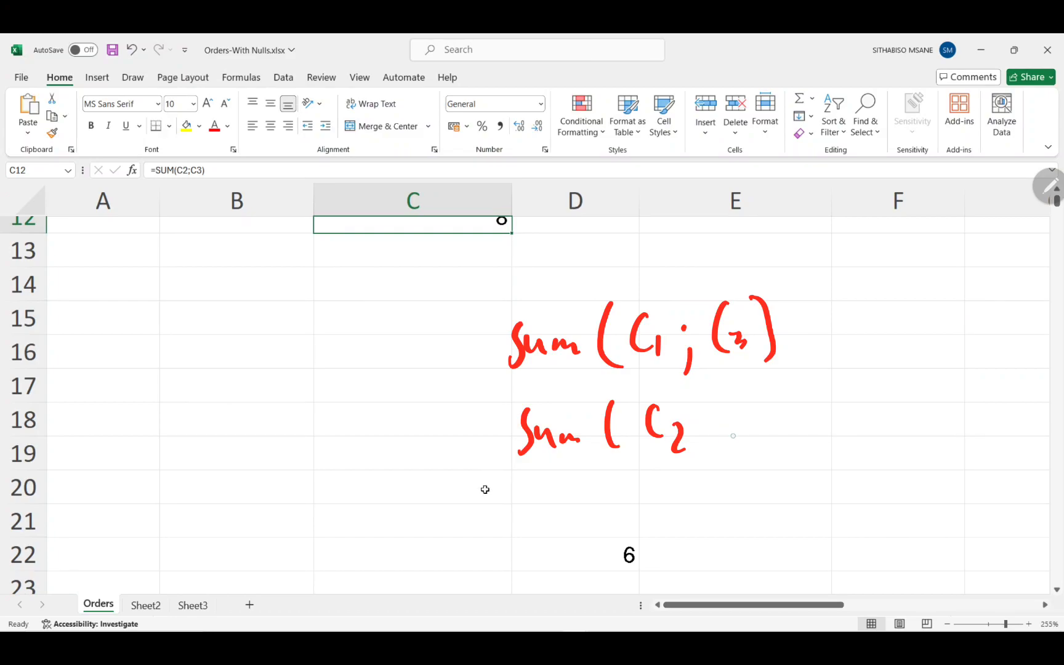
Examine the Order Quantity column for its first and last data rows
scroll(485, 490, up, 3)
scroll(485, 489, up, 2)
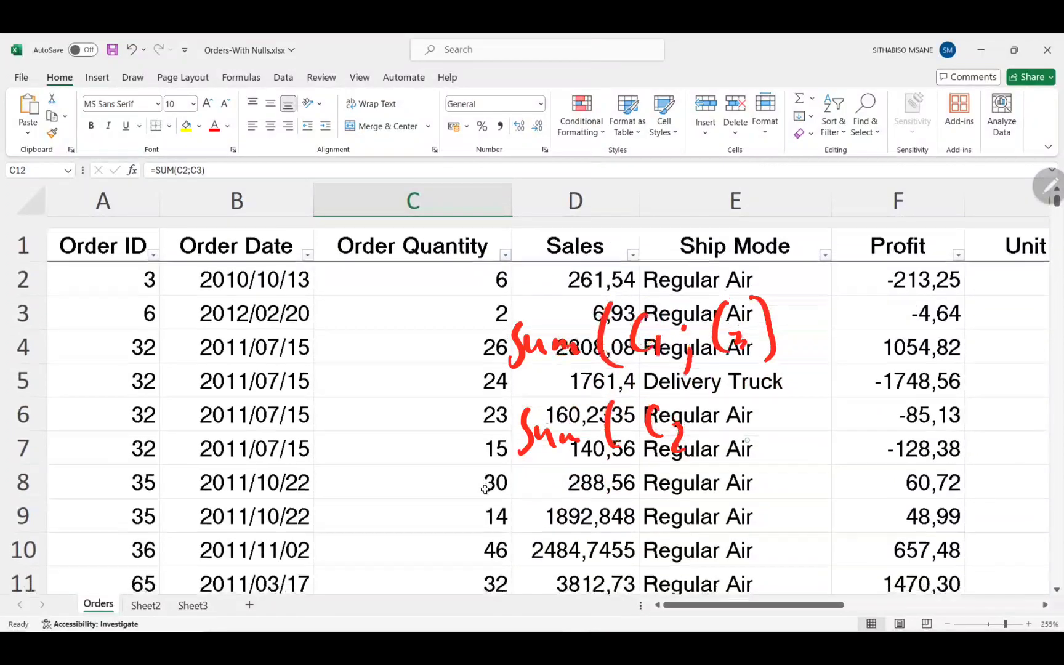
scroll(485, 489, down, 1)
scroll(485, 489, down, 1)
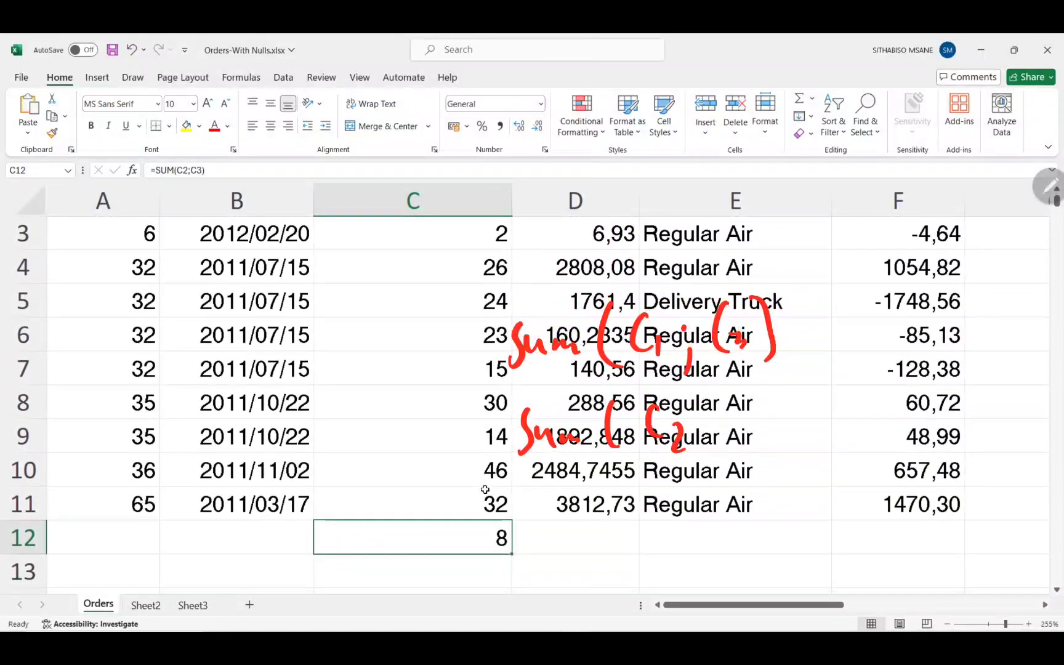
scroll(485, 489, up, 2)
scroll(486, 489, down, 3)
scroll(485, 489, up, 1)
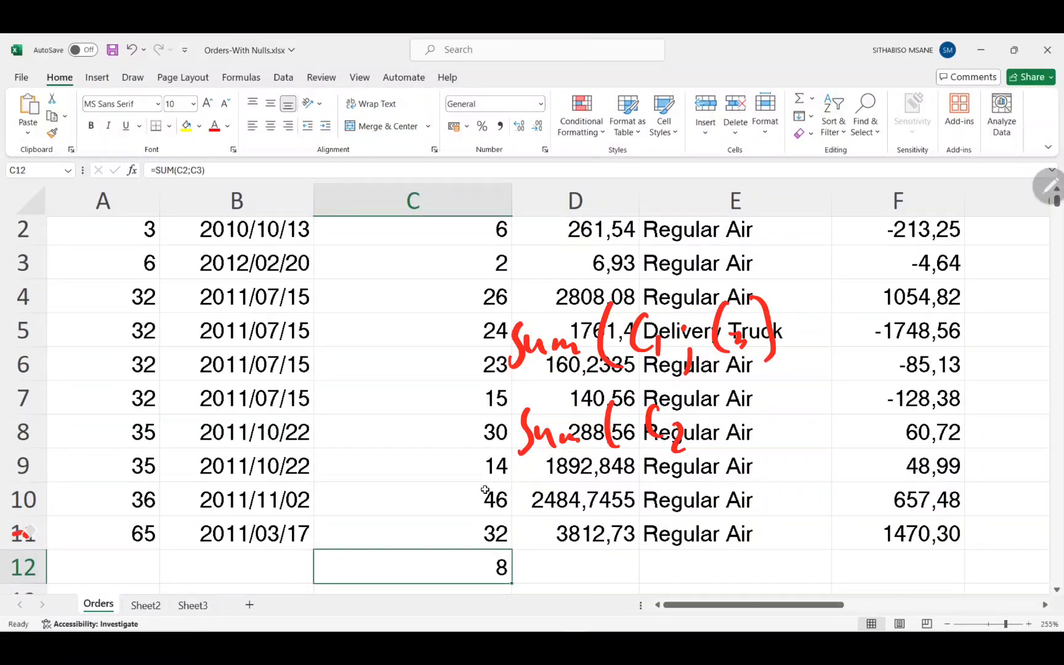
scroll(485, 489, down, 1)
scroll(485, 490, down, 5)
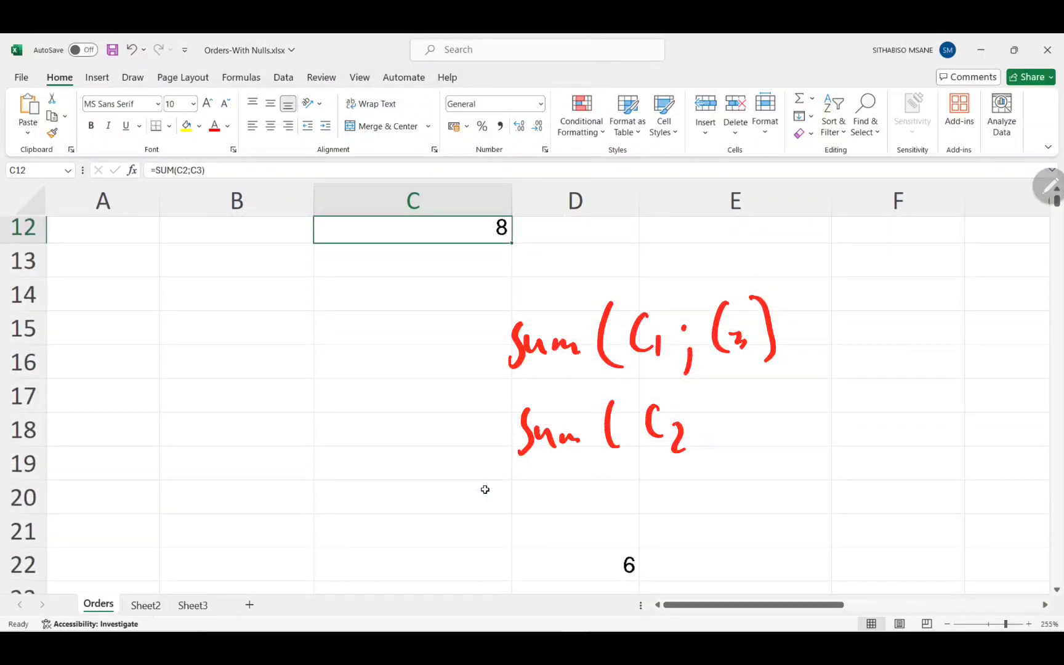
Complete the second handwritten formula with C11, a closing bracket and a colon between the two cell references
drag(703, 442, 698, 462)
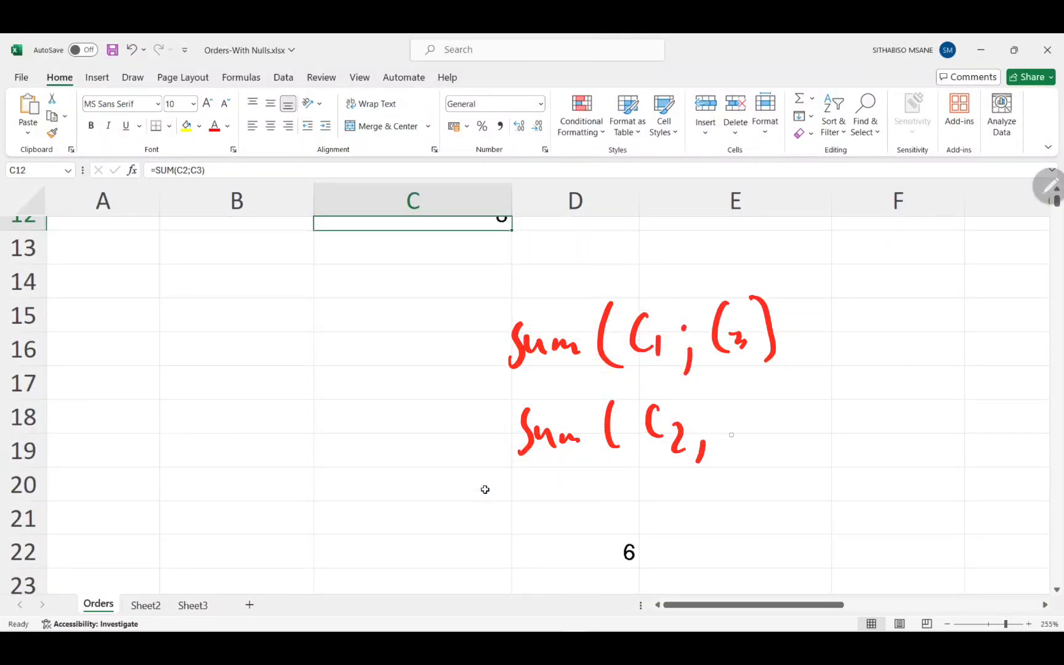
key(ctrl+z)
drag(753, 403, 756, 439)
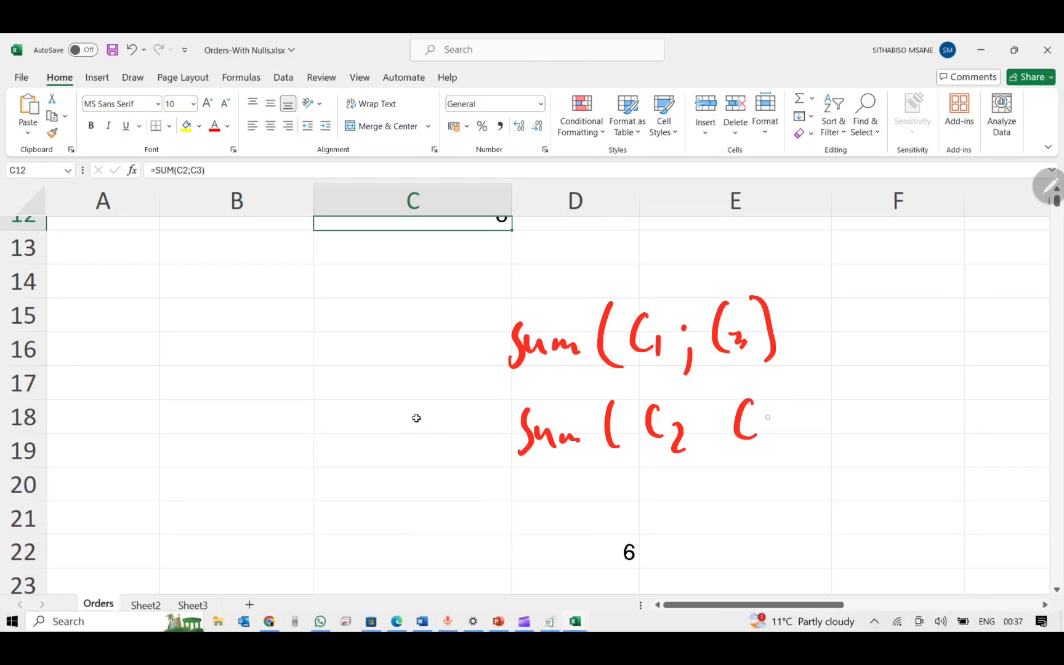
scroll(418, 400, up, 2)
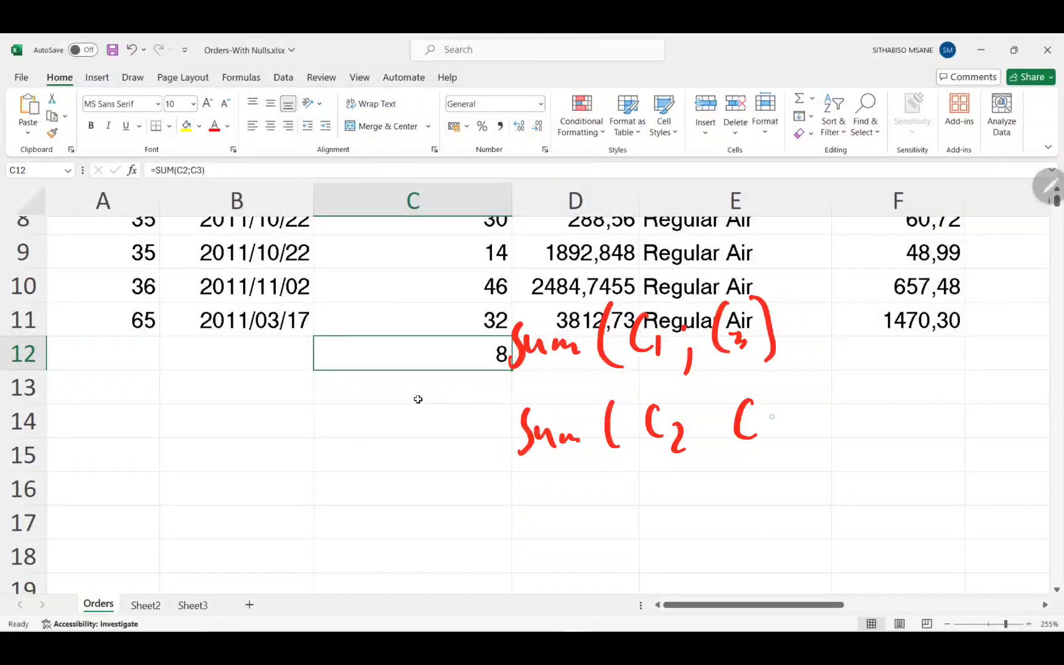
scroll(418, 400, down, 1)
mouse_move(774, 409)
mouse_down()
mouse_move(772, 437)
mouse_move(785, 435)
mouse_up()
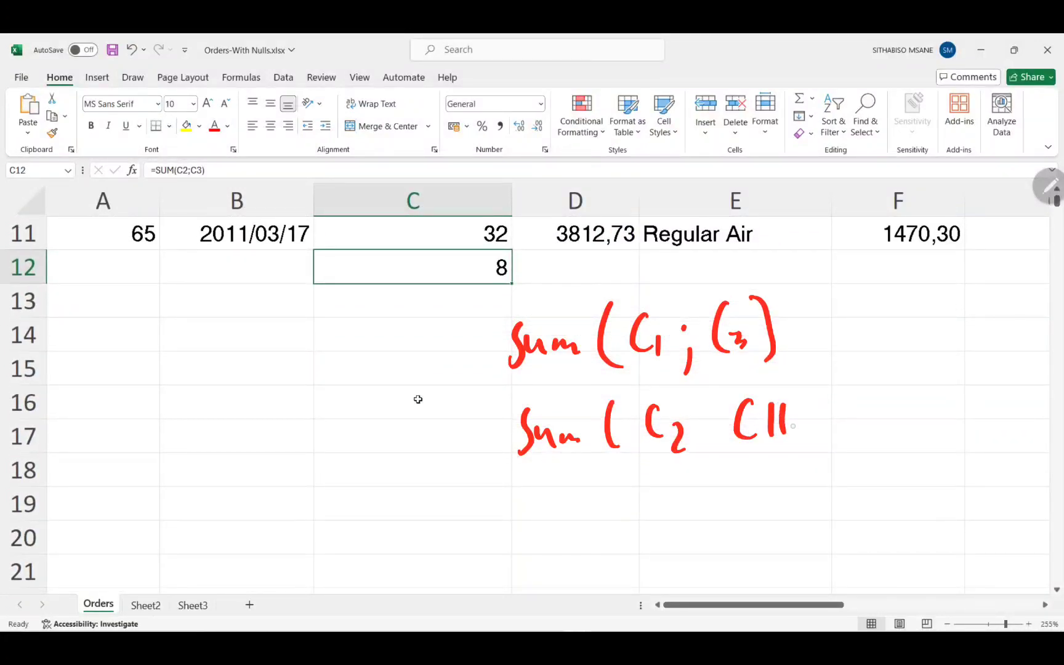
drag(801, 388, 803, 455)
click(707, 400)
click(707, 437)
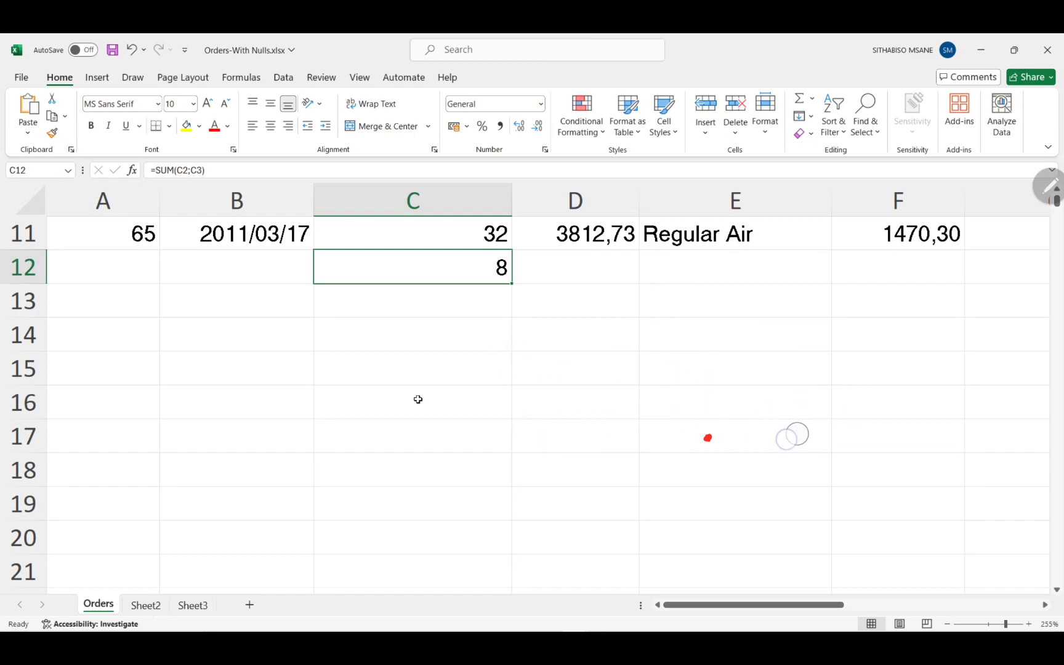
Change the second argument of the SUM formula in cell C12 to C11
scroll(417, 399, up, 3)
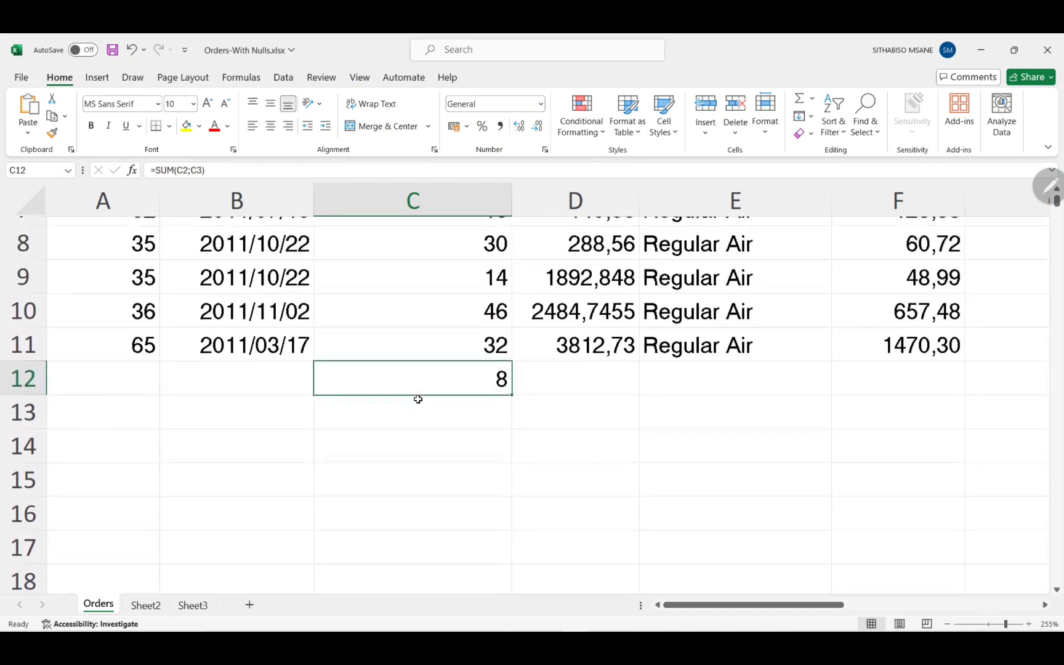
double_click(433, 373)
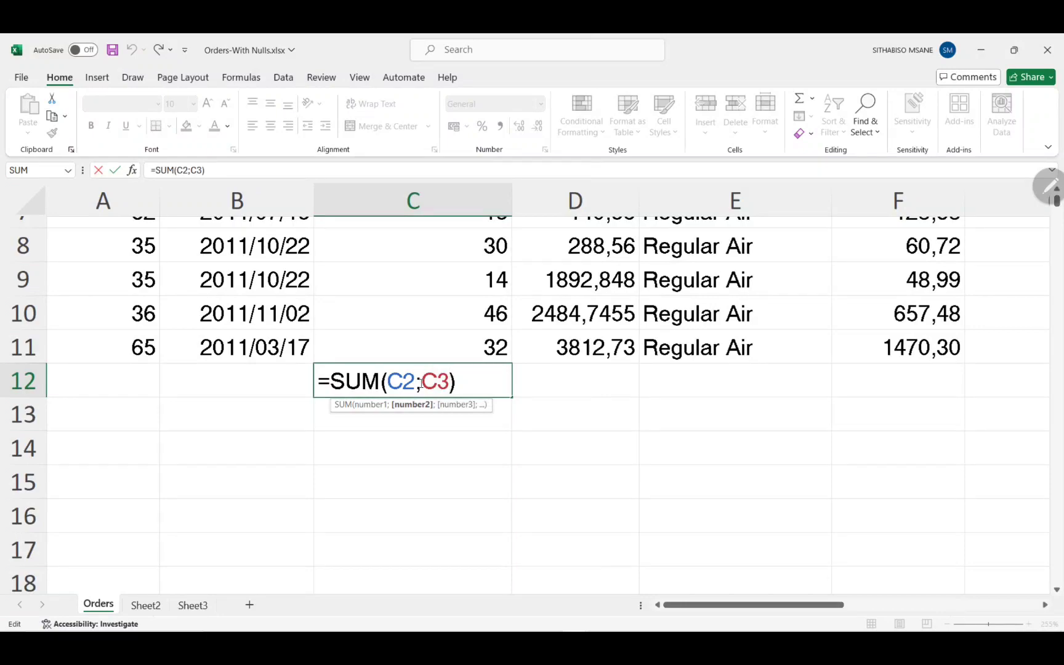
key(BackSpace)
text(11)
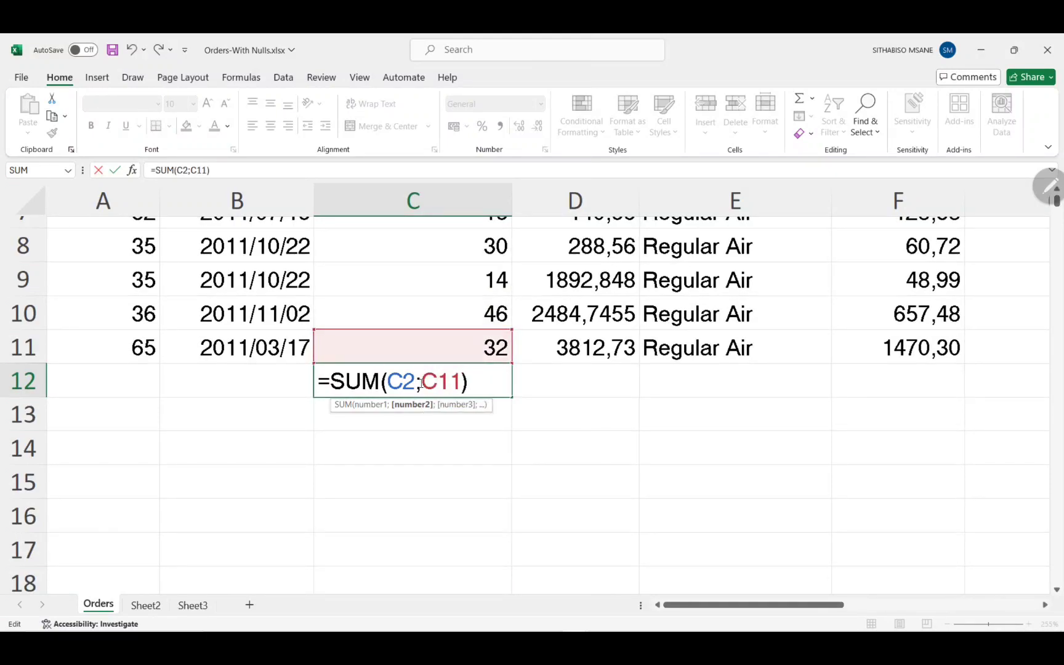
Replace the semicolon between C2 and C11 in the SUM formula in cell C12 with a colon
key(Right)
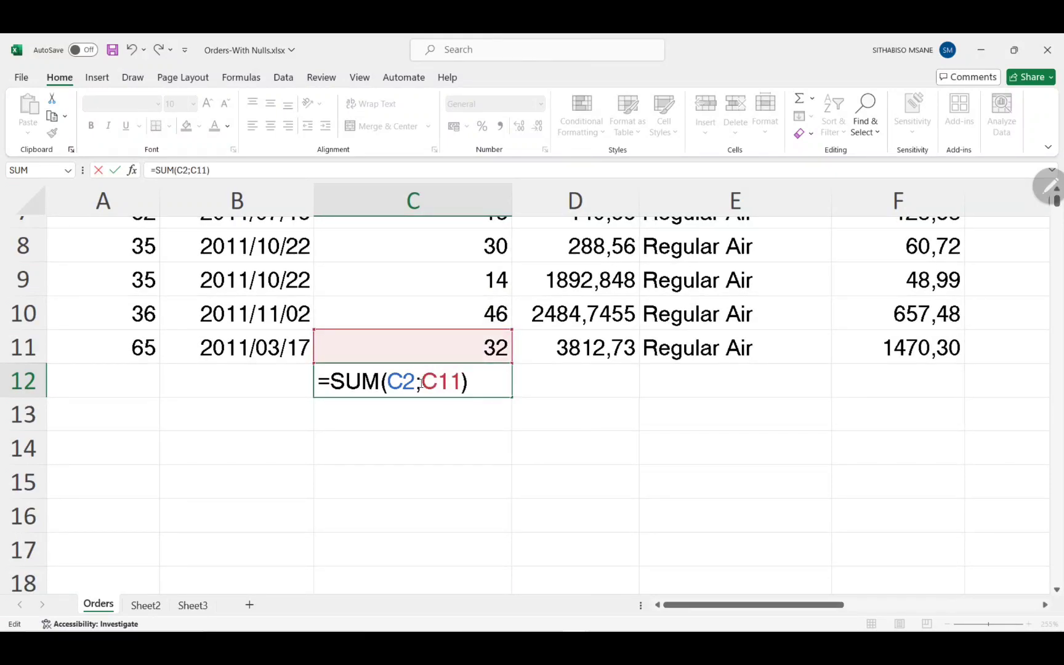
key(Left)
key(Left)
key(Left)
key(Left)
key(Left)
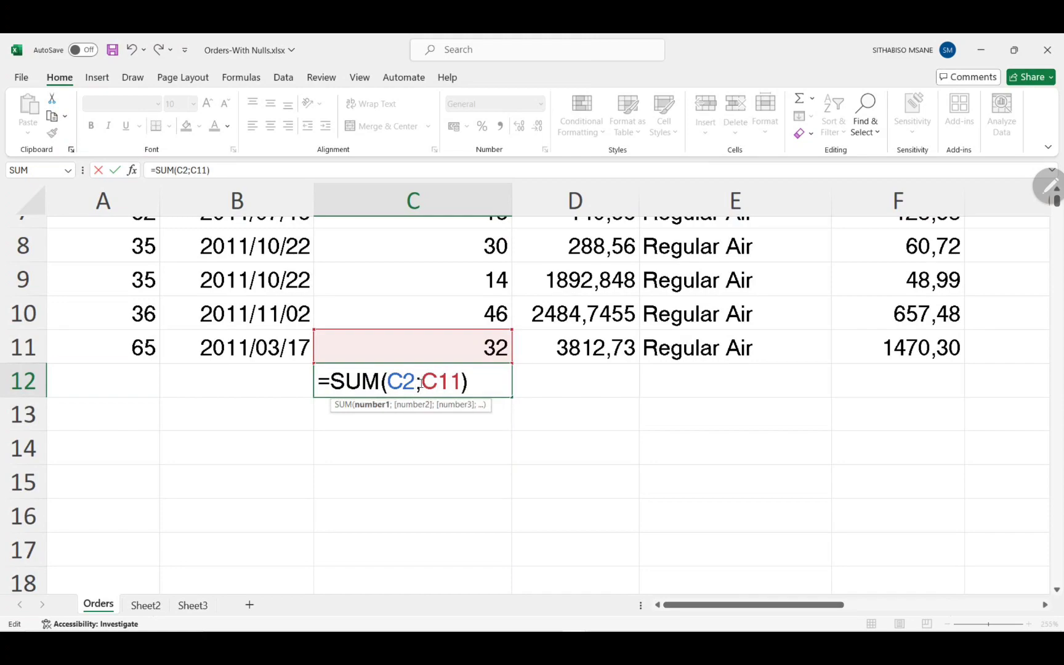
key(Delete)
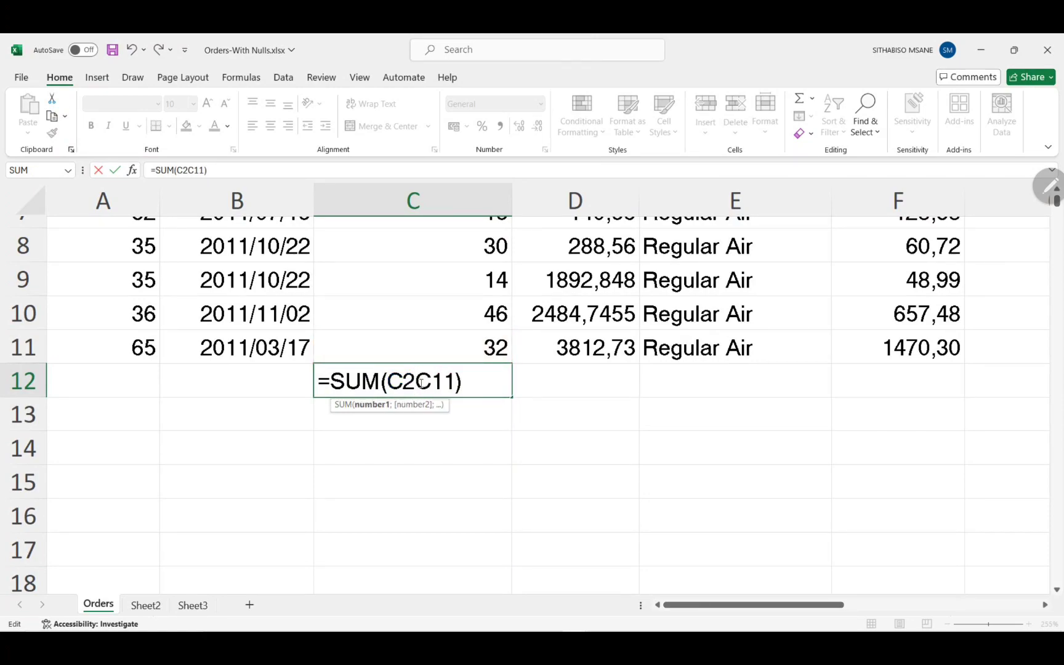
text(:)
scroll(420, 383, up, 3)
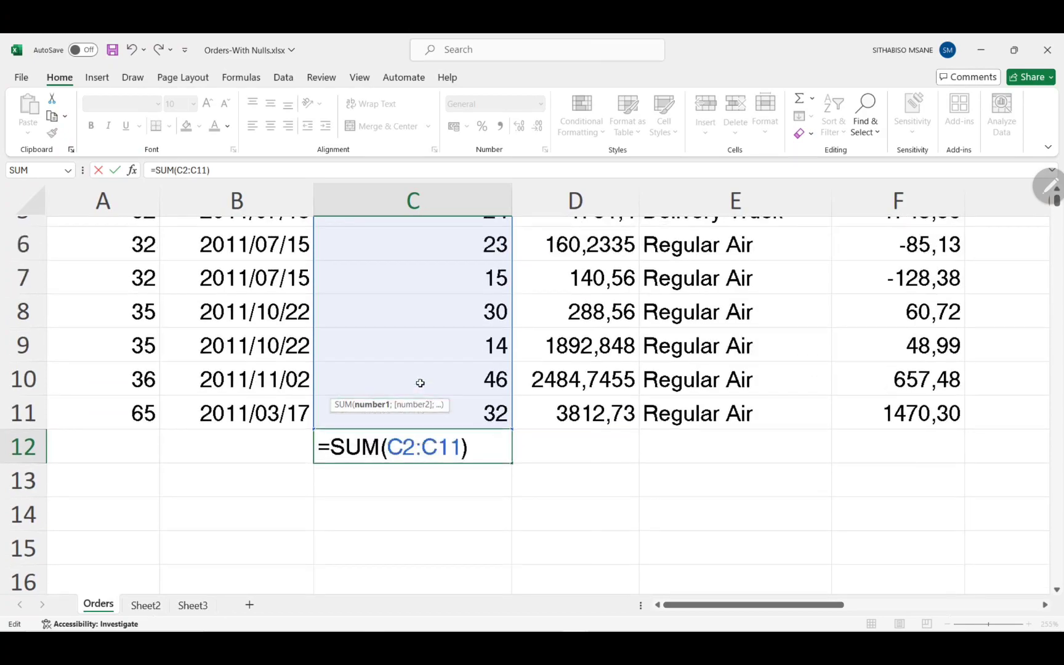
scroll(420, 383, down, 1)
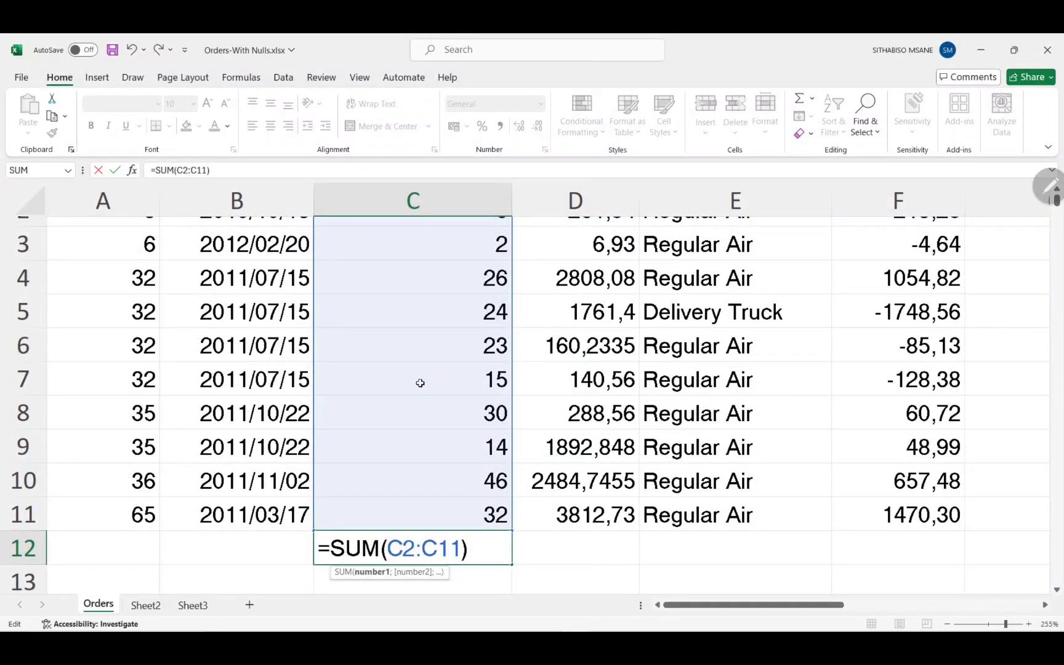
Remove the stray D9 reference from the SUM formula and enter =SUM(C2:C11) in cell C12
click(605, 449)
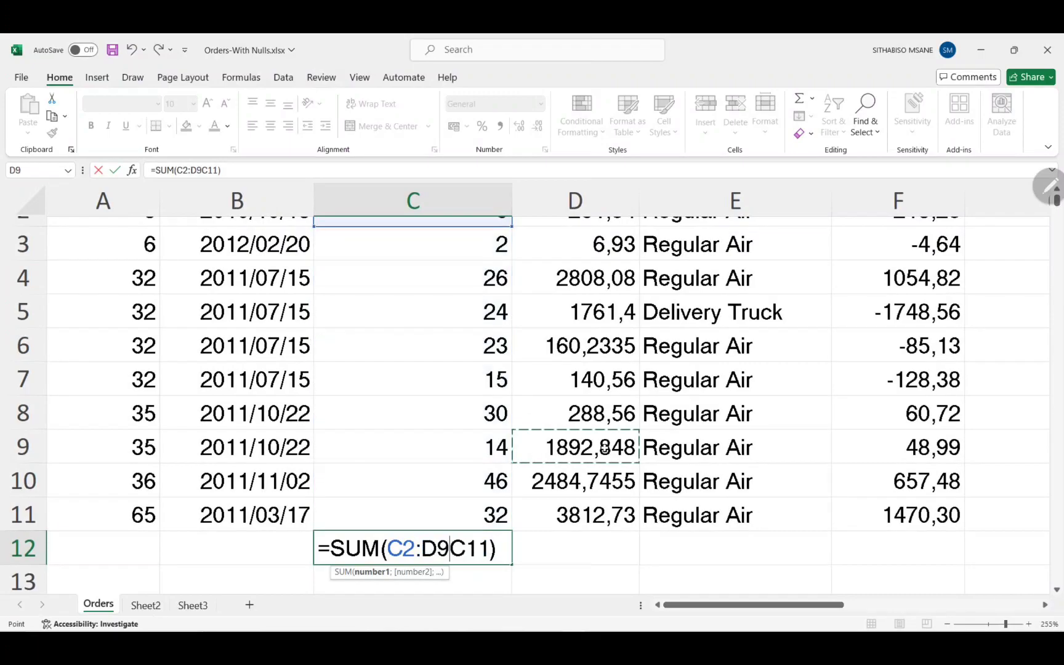
key(BackSpace)
key(BackSpace)
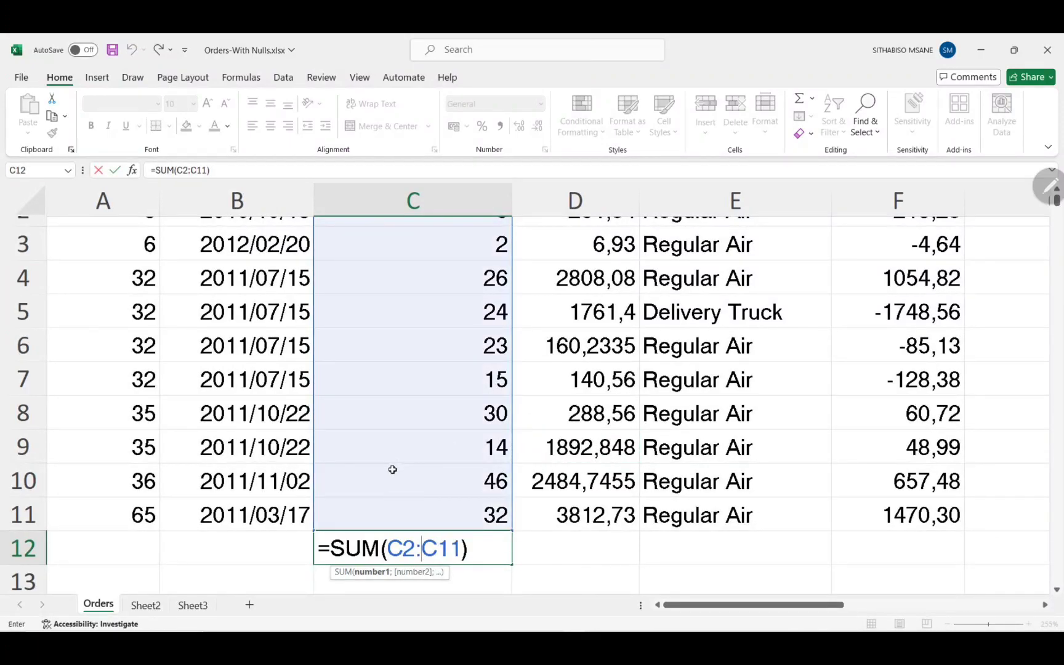
key(Return)
Outline the Order Quantity values in C2 to C11 and the total in C12 by hand in red
ctrl+scroll(392, 470, down, 5)
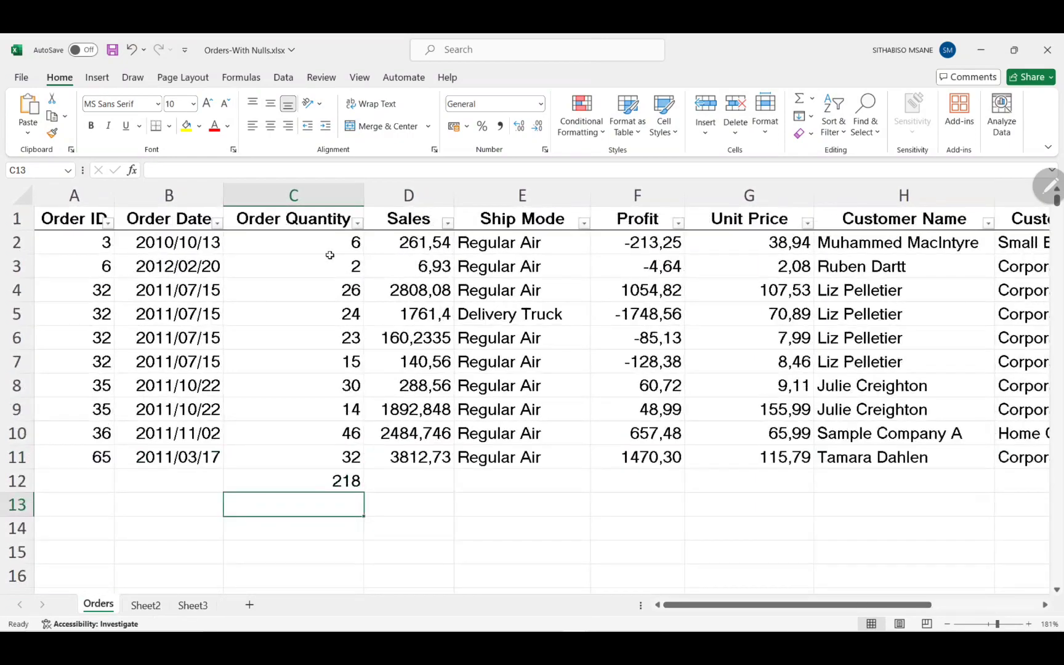
mouse_move(226, 229)
mouse_down()
mouse_move(237, 357)
mouse_move(356, 468)
mouse_move(380, 265)
mouse_move(242, 236)
mouse_up()
mouse_move(230, 469)
mouse_down()
mouse_move(357, 503)
mouse_move(247, 483)
mouse_up()
drag(603, 520, 592, 538)
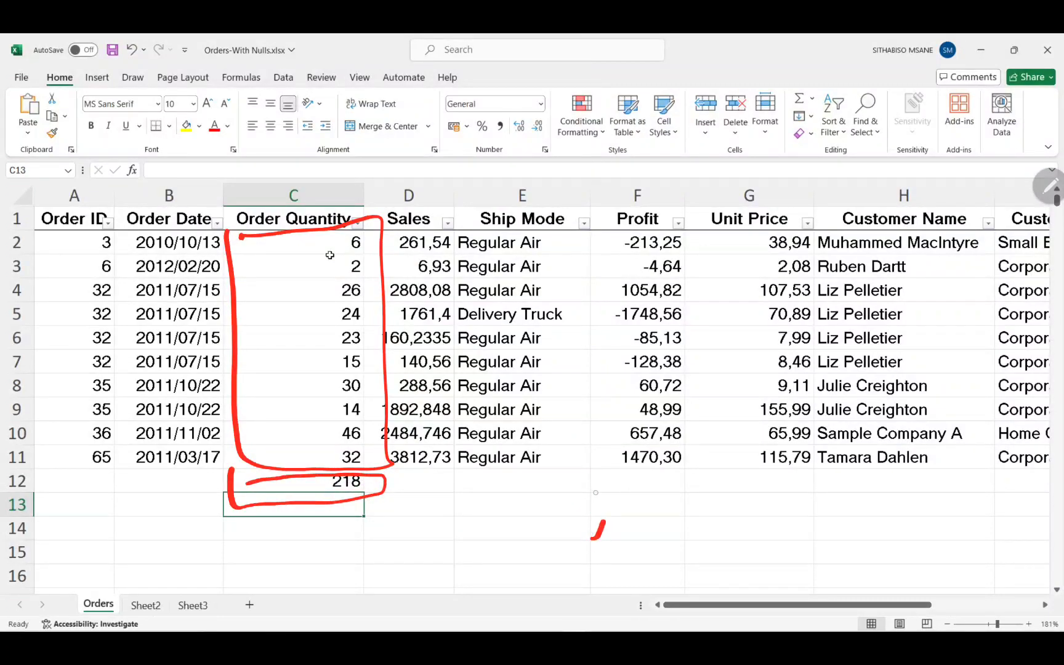
click(598, 494)
click(722, 504)
drag(727, 535, 726, 544)
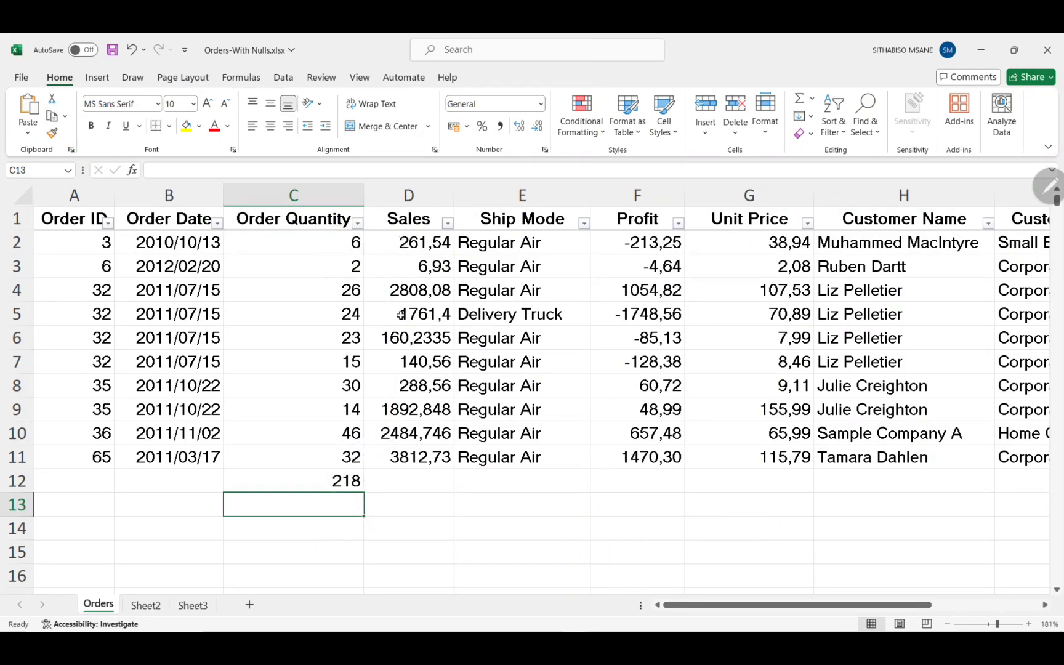
Try to start a formula with the AVERAGE function in cell D12 from the text =av
scroll(409, 482, up, 10)
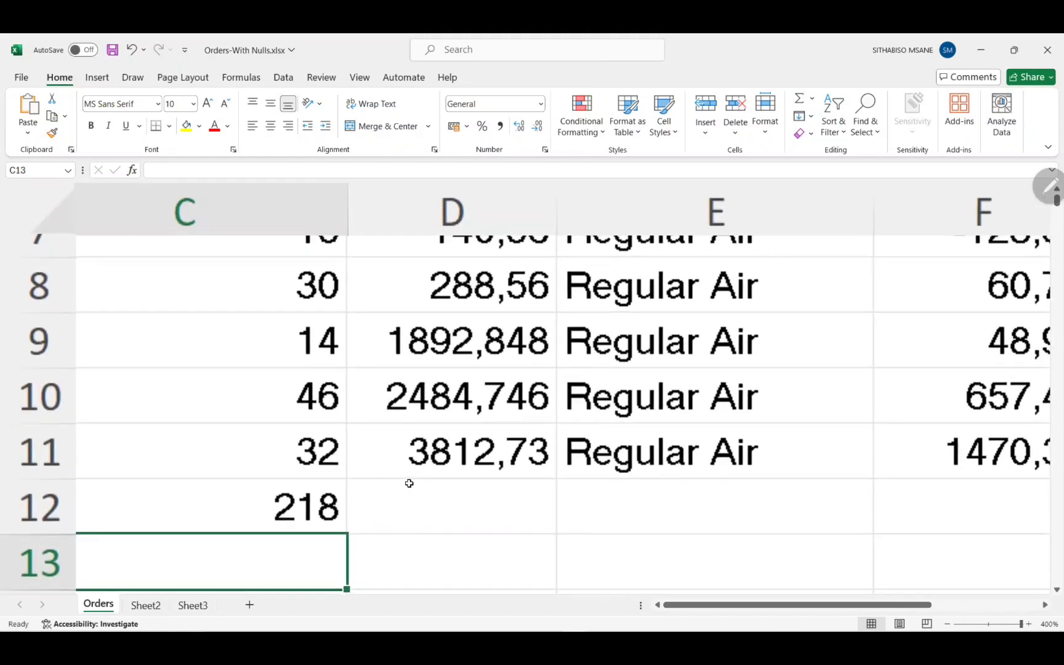
scroll(420, 497, down, 2)
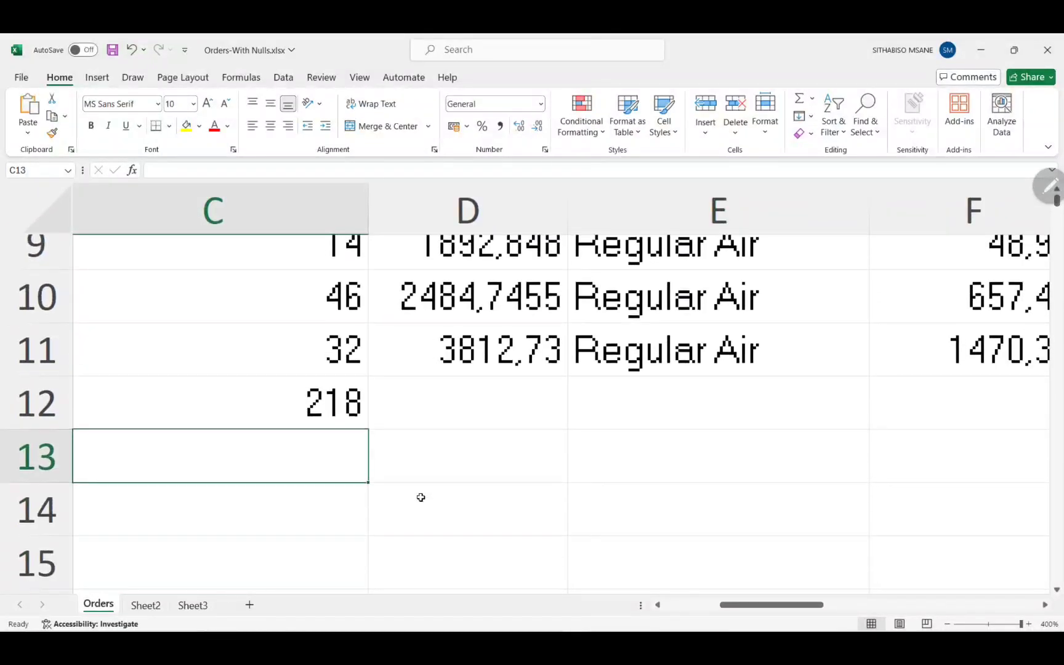
click(432, 415)
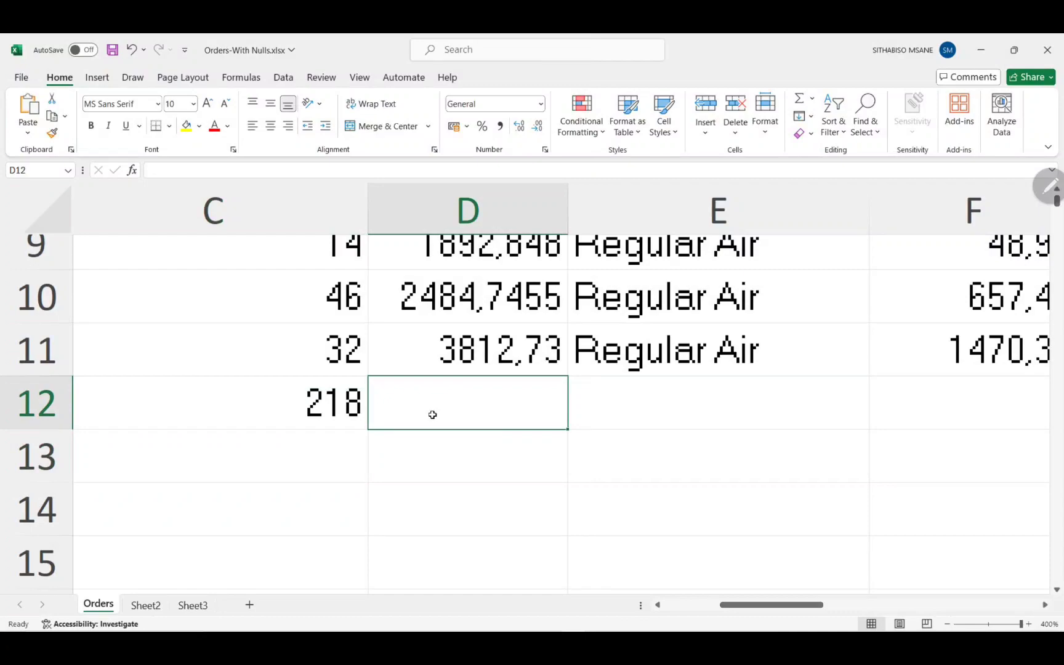
text(+)
key(BackSpace)
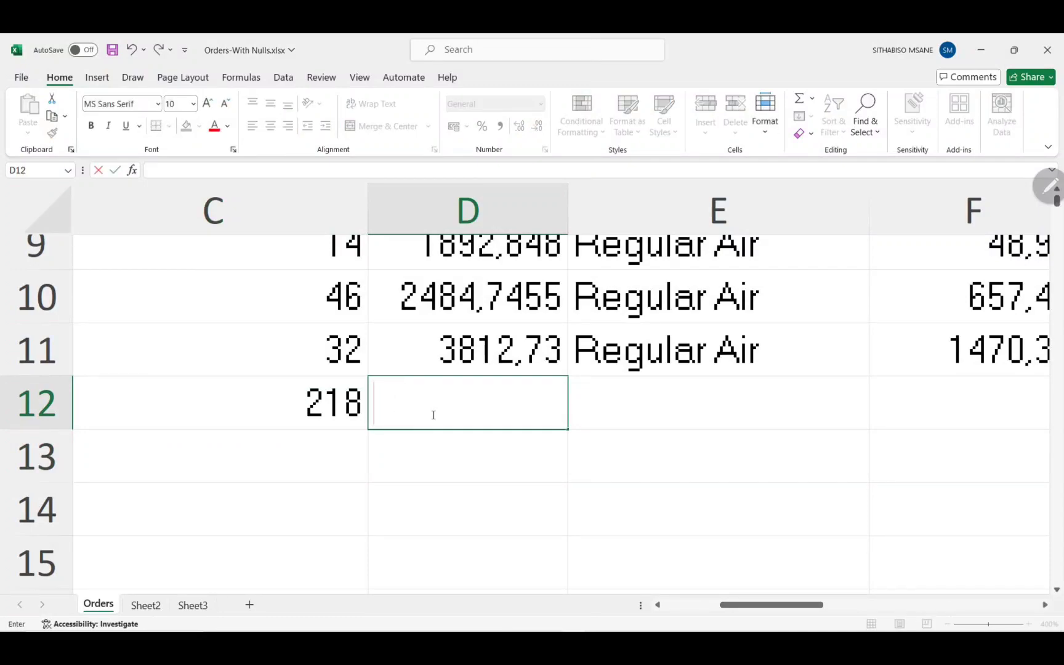
text(=a)
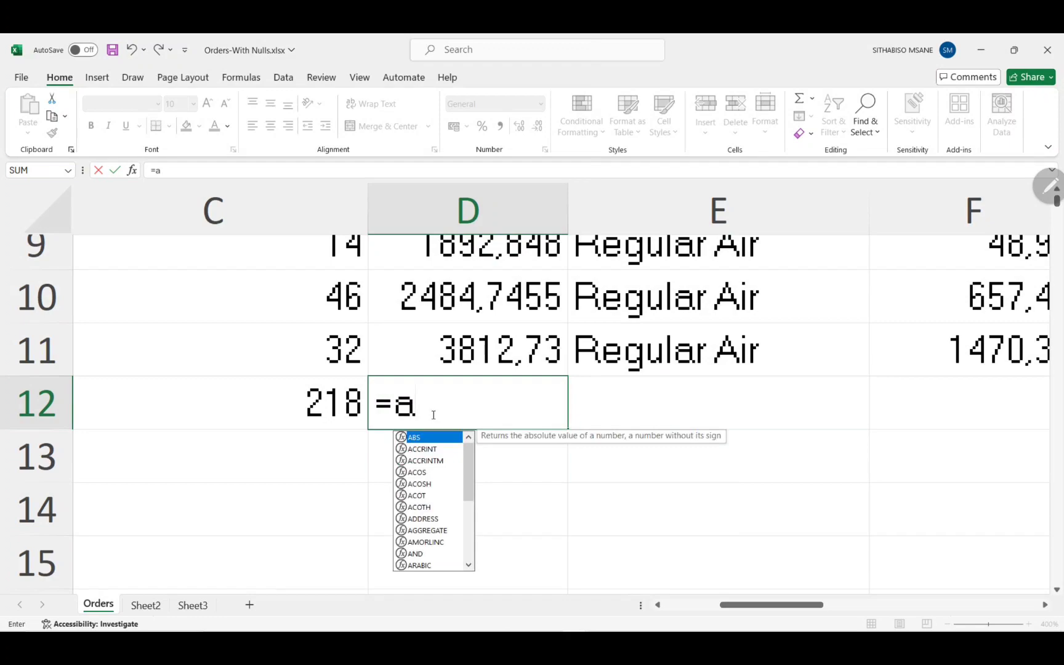
text(v)
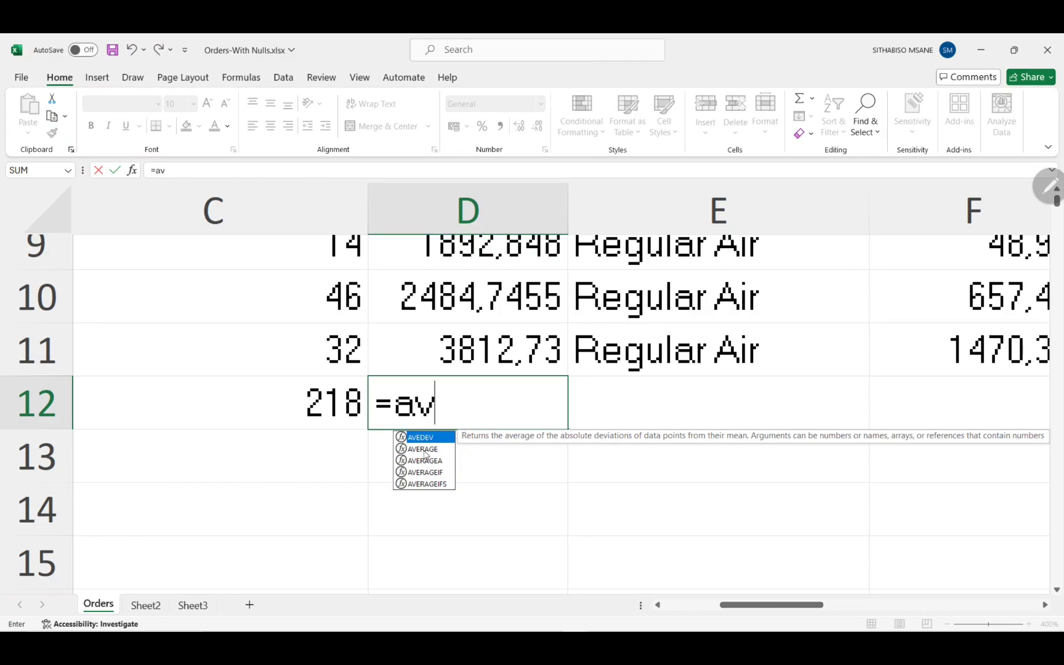
click(425, 448)
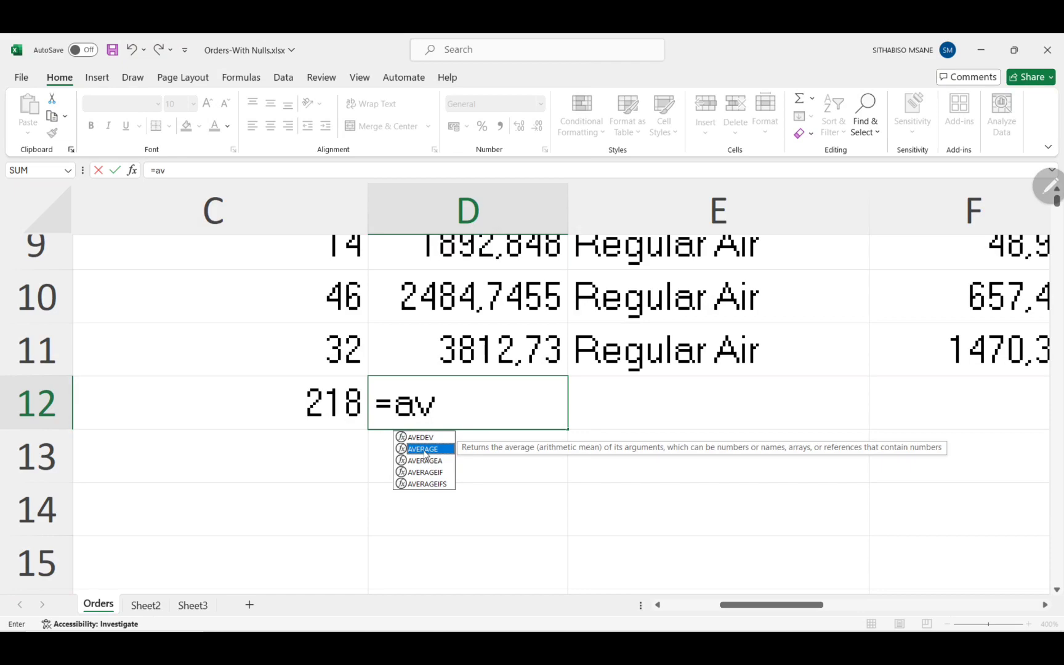
key(Return)
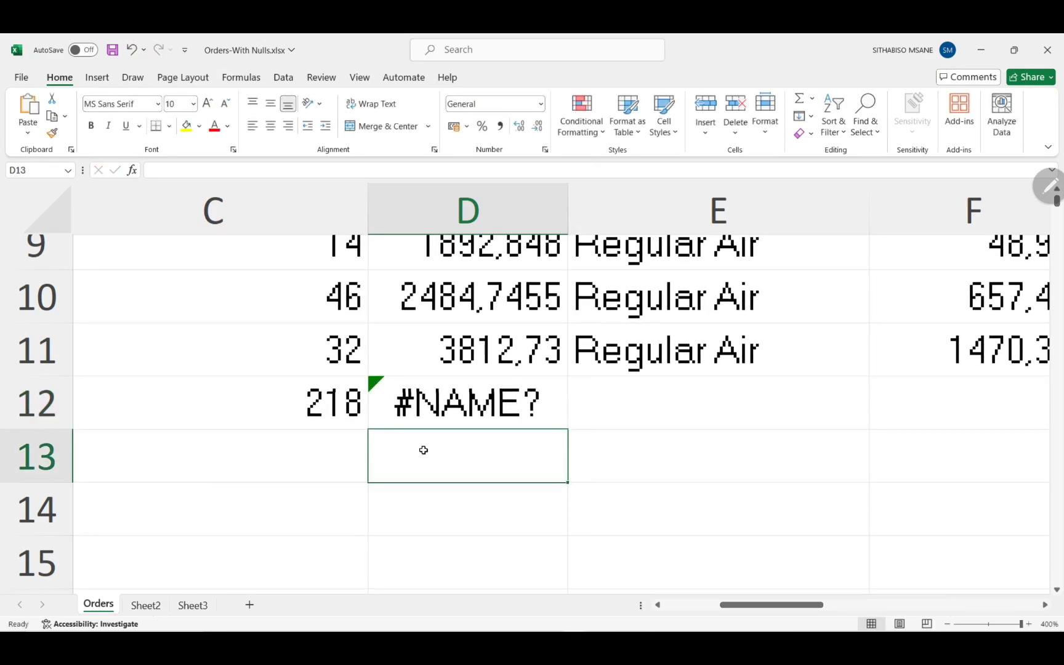
Reopen cell D12 and replace its incomplete function name with the suggested AVERAGE function
double_click(492, 396)
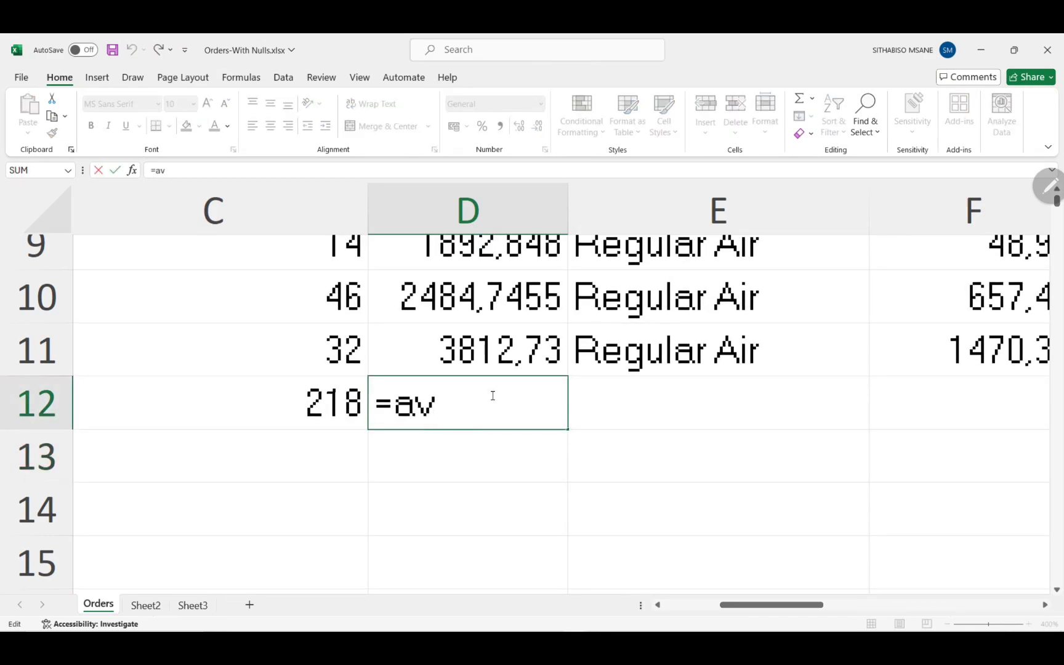
key(BackSpace)
key(BackSpace)
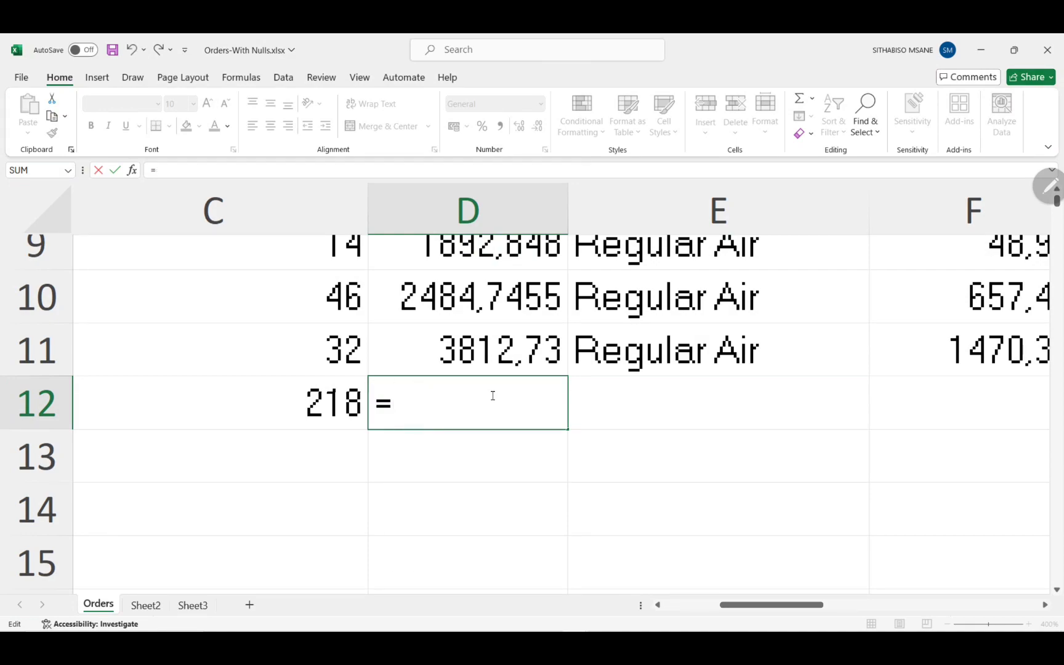
text(a)
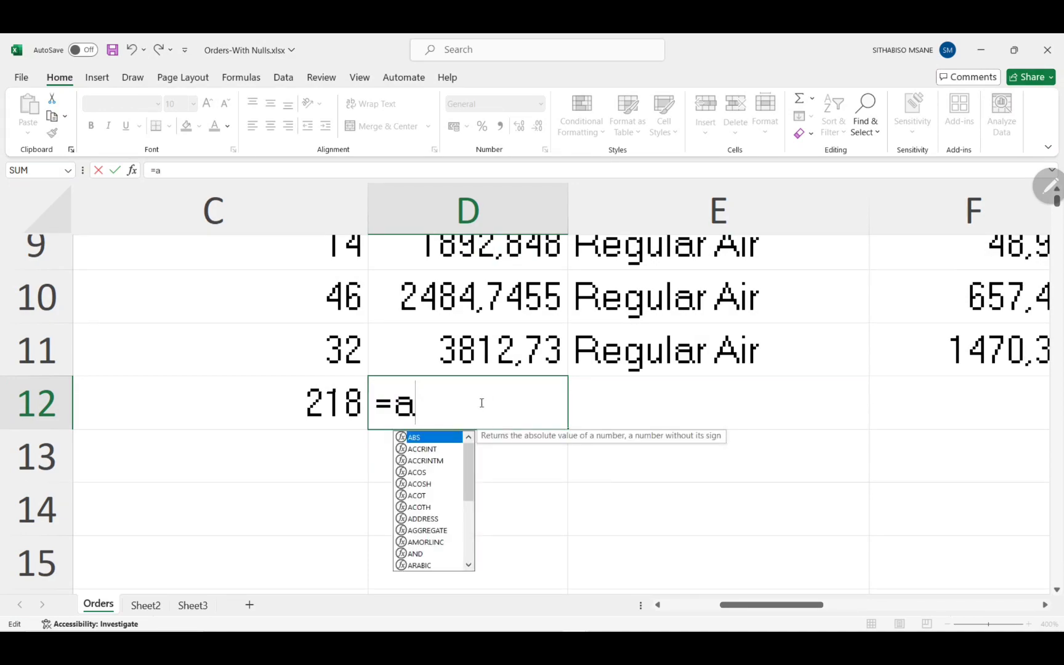
text(v)
click(430, 452)
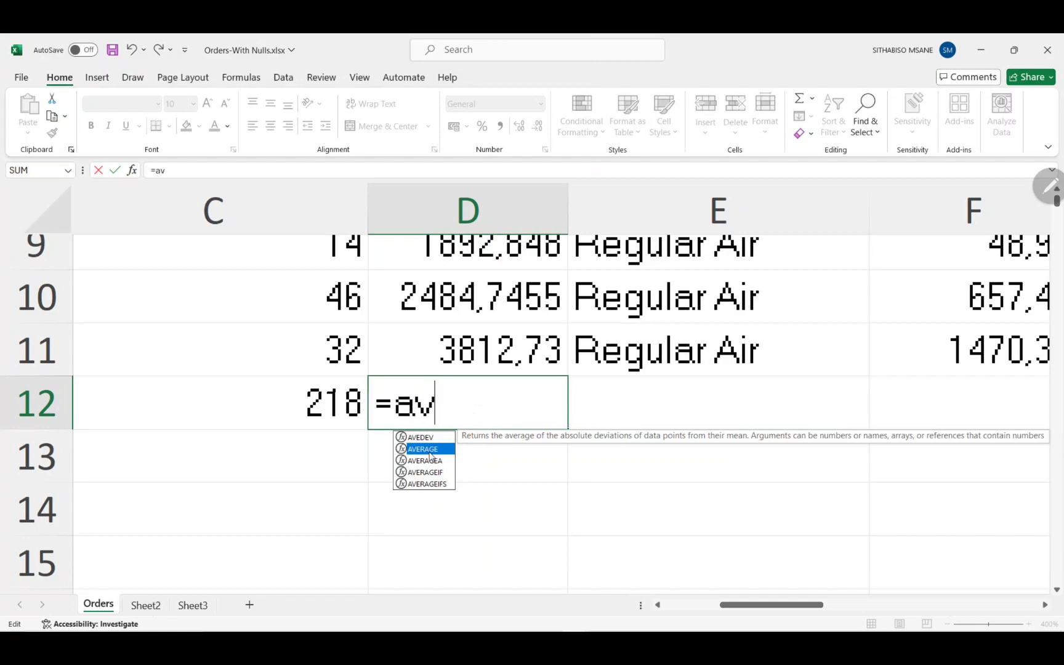
double_click(429, 452)
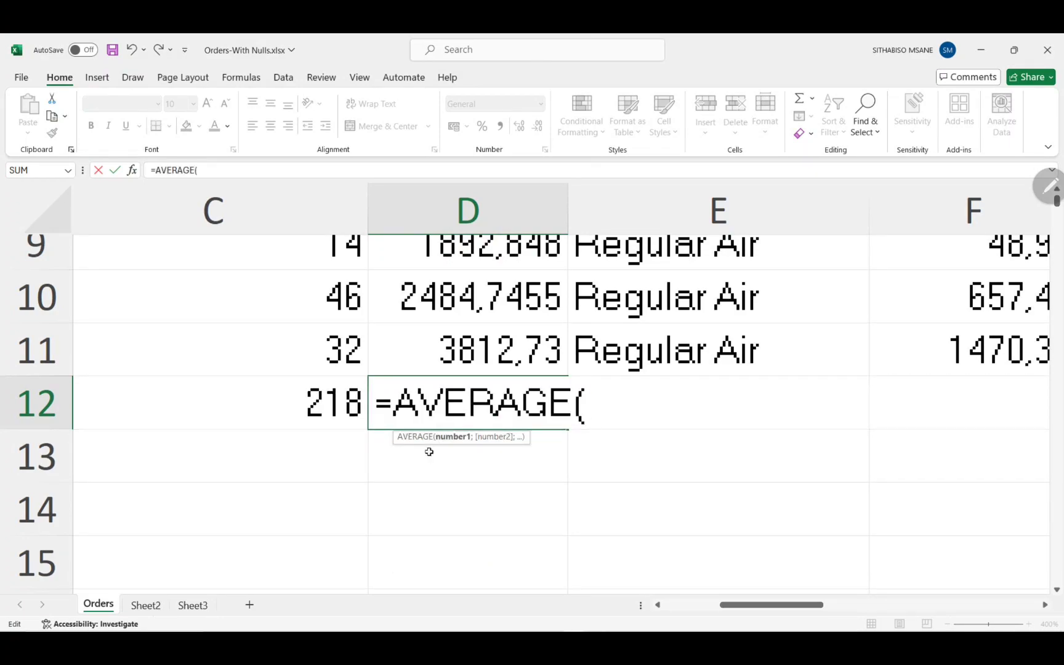
Complete the AVERAGE formula in cell D12 with the range c2:c11 and a closing bracket, and enter it
text(c2:c11)
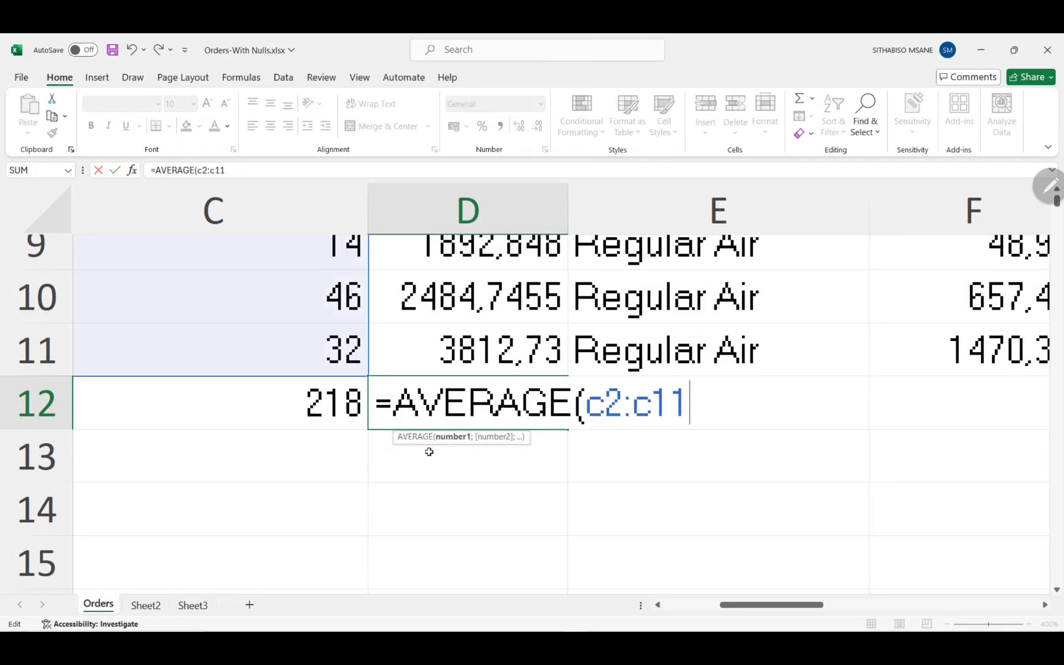
text())
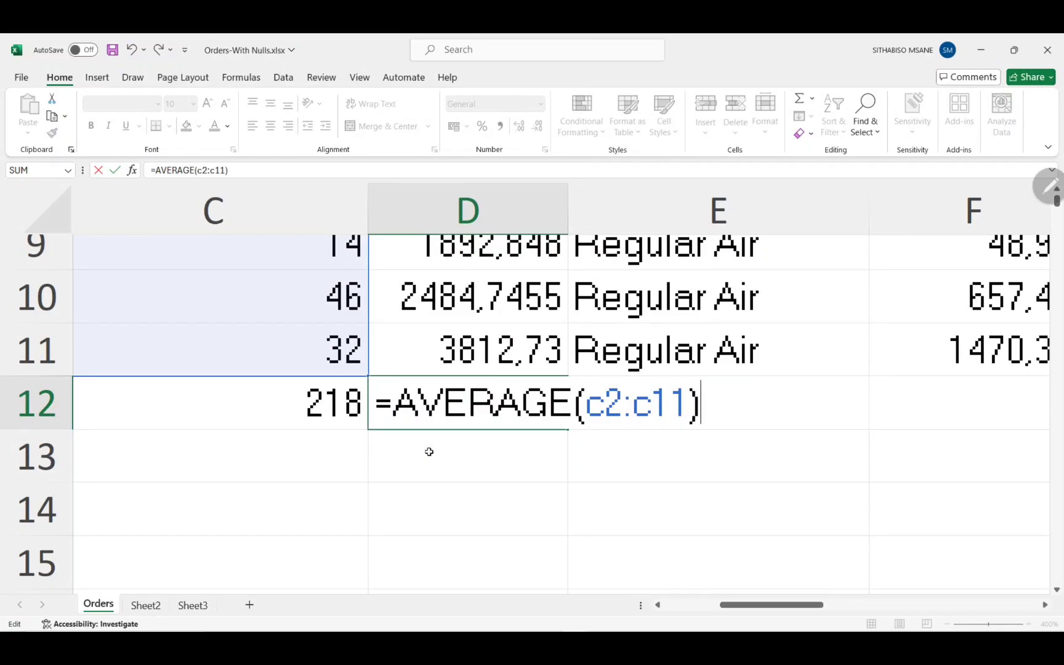
key(Return)
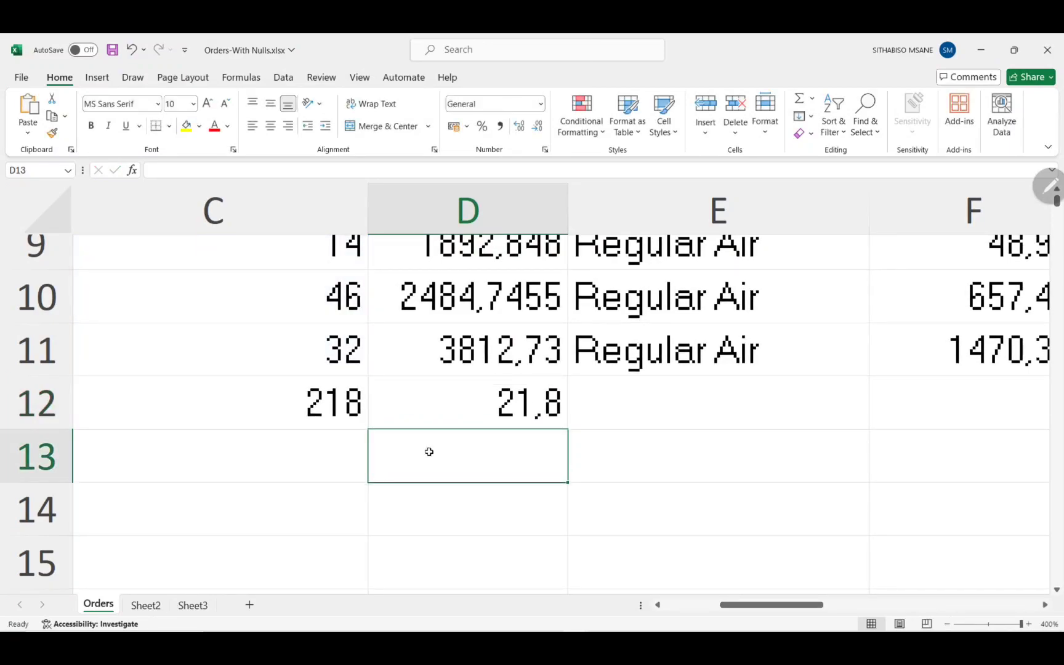
Outline the values of the Order Quantity column by hand in red as the range being averaged
ctrl+scroll(429, 451, down, 6)
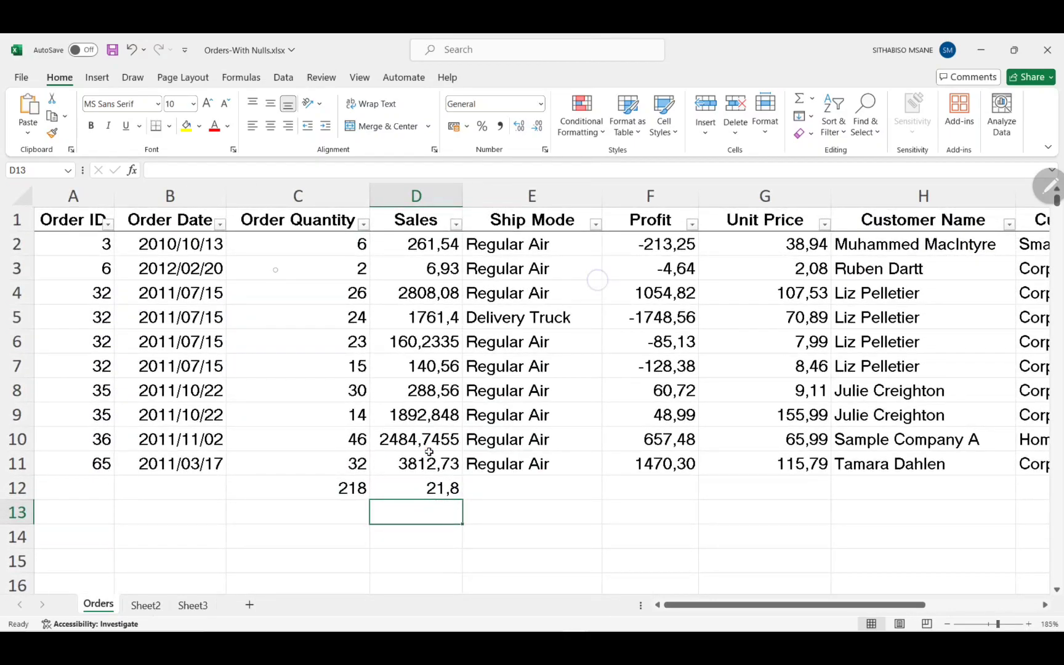
mouse_move(275, 223)
mouse_down()
mouse_move(369, 453)
mouse_move(376, 241)
mouse_move(300, 234)
mouse_up()
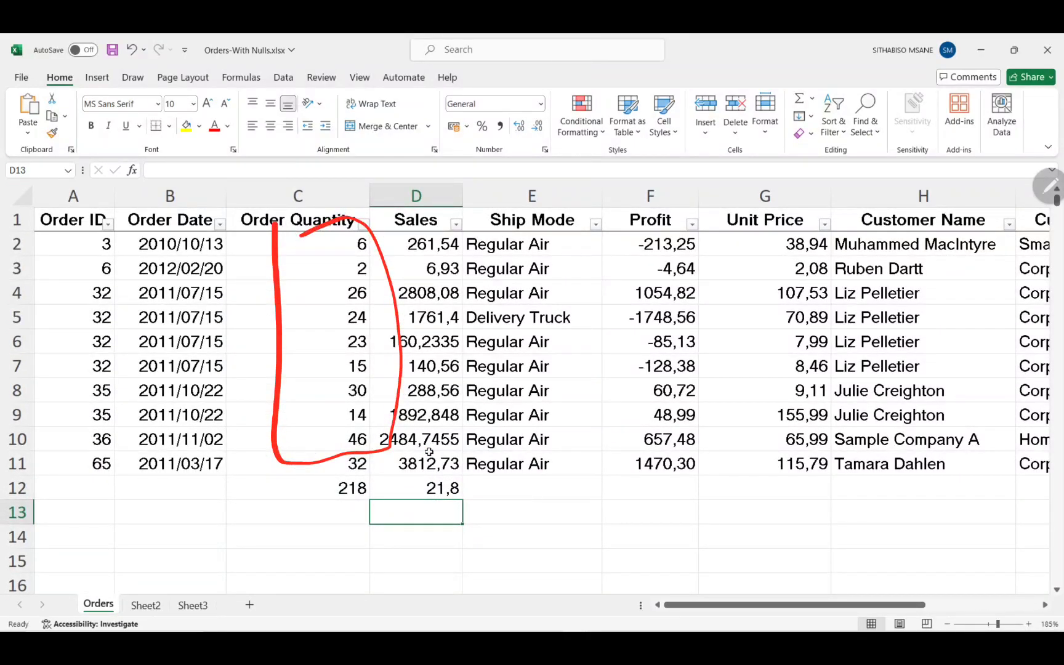
click(397, 340)
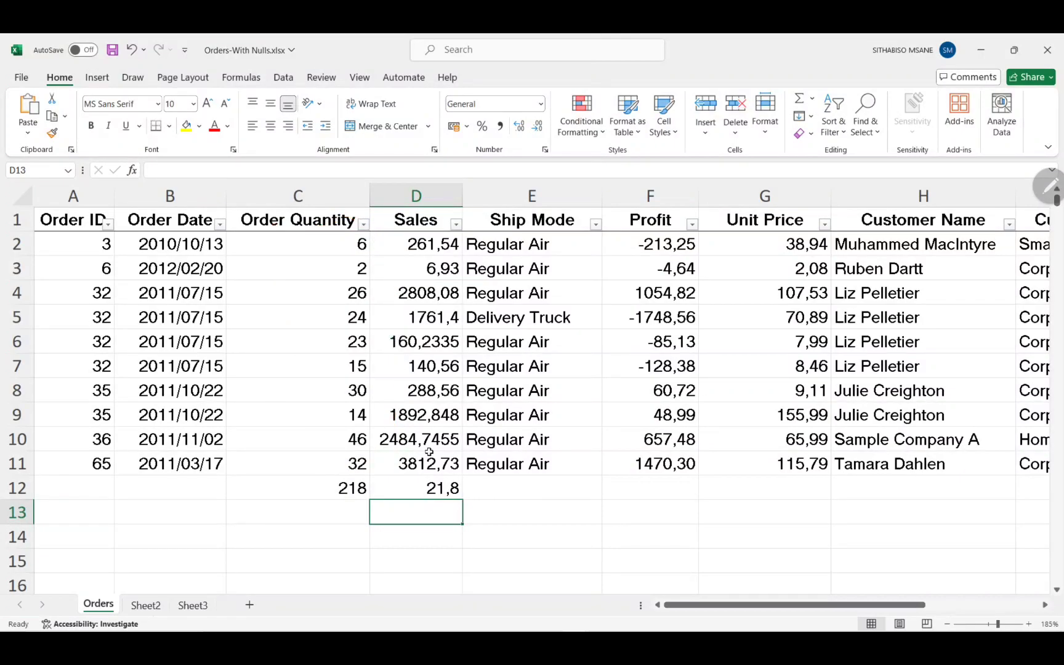
Browse the suggested functions starting with y, t and w in cell E12, and clear the started formula
click(547, 489)
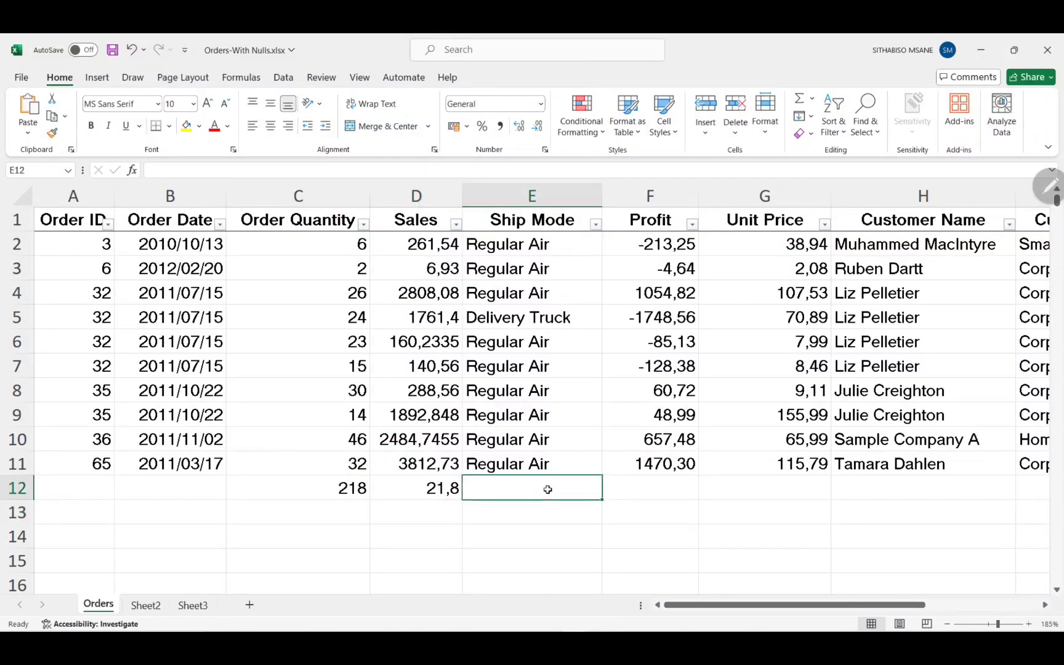
text(=)
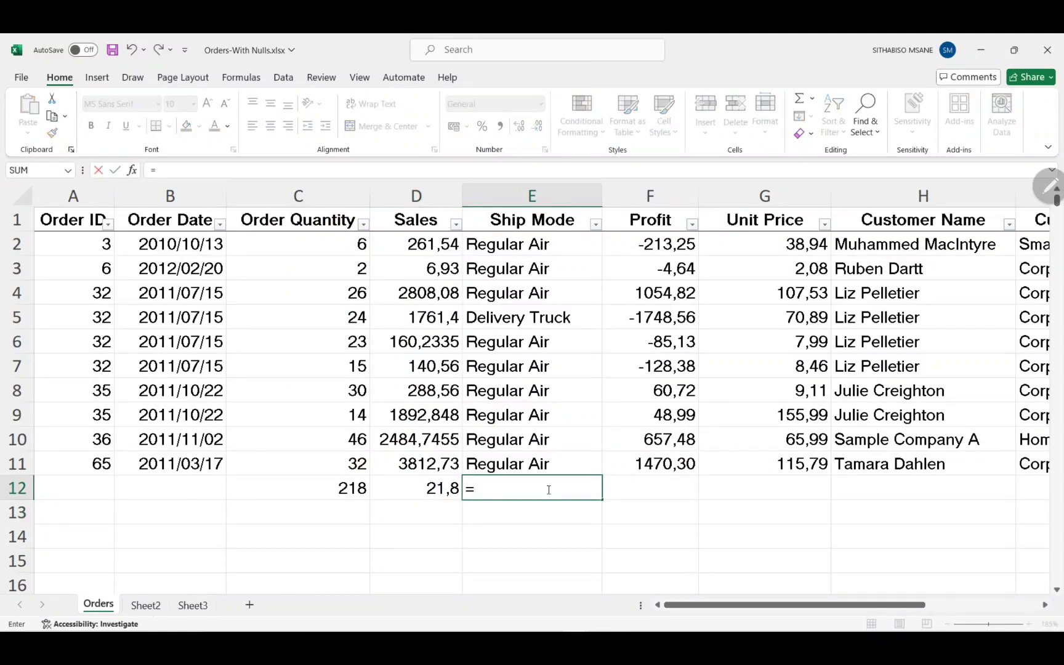
text(y)
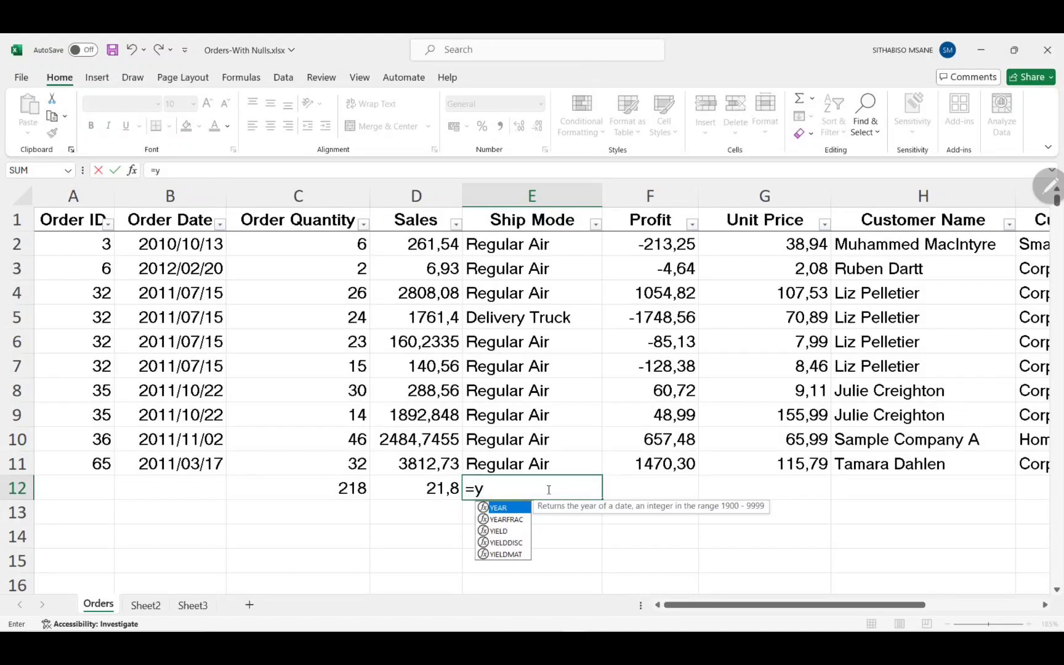
key(BackSpace)
text(t)
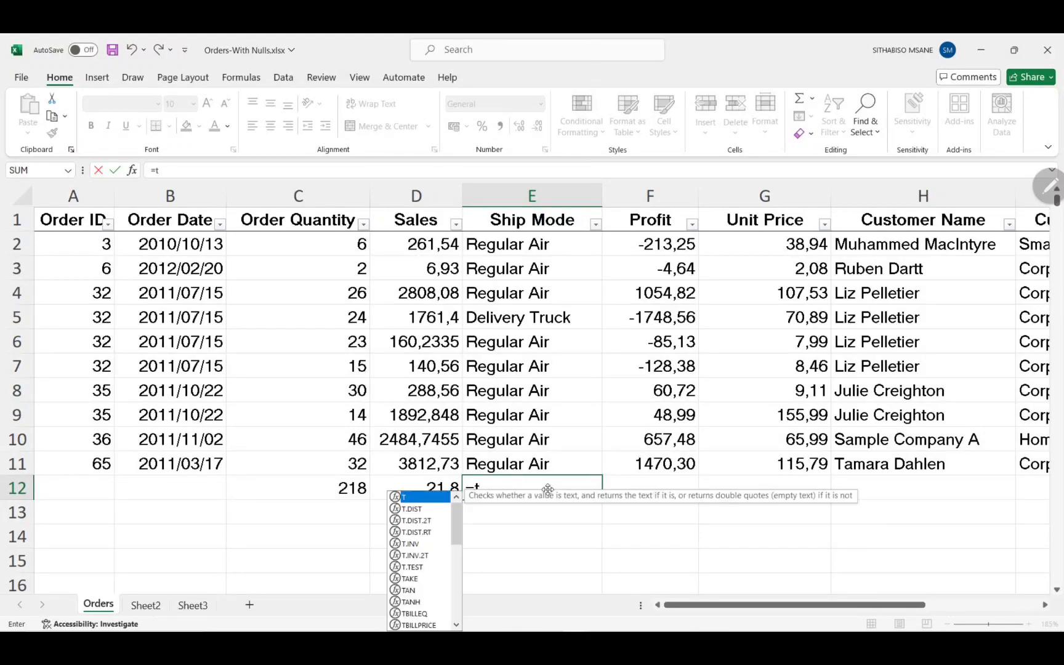
key(BackSpace)
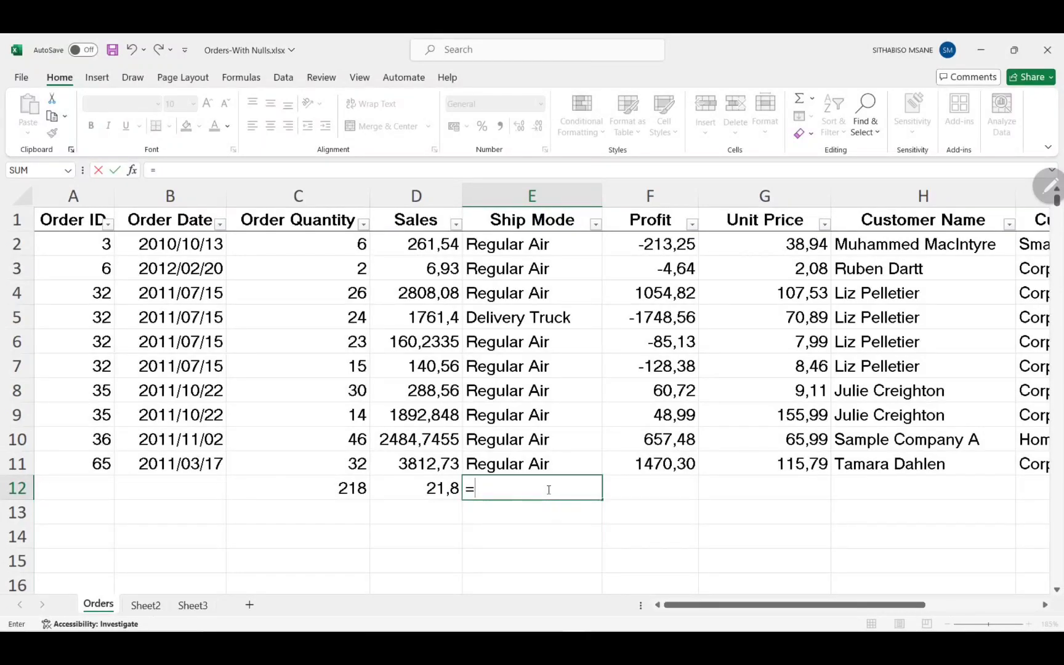
text(w)
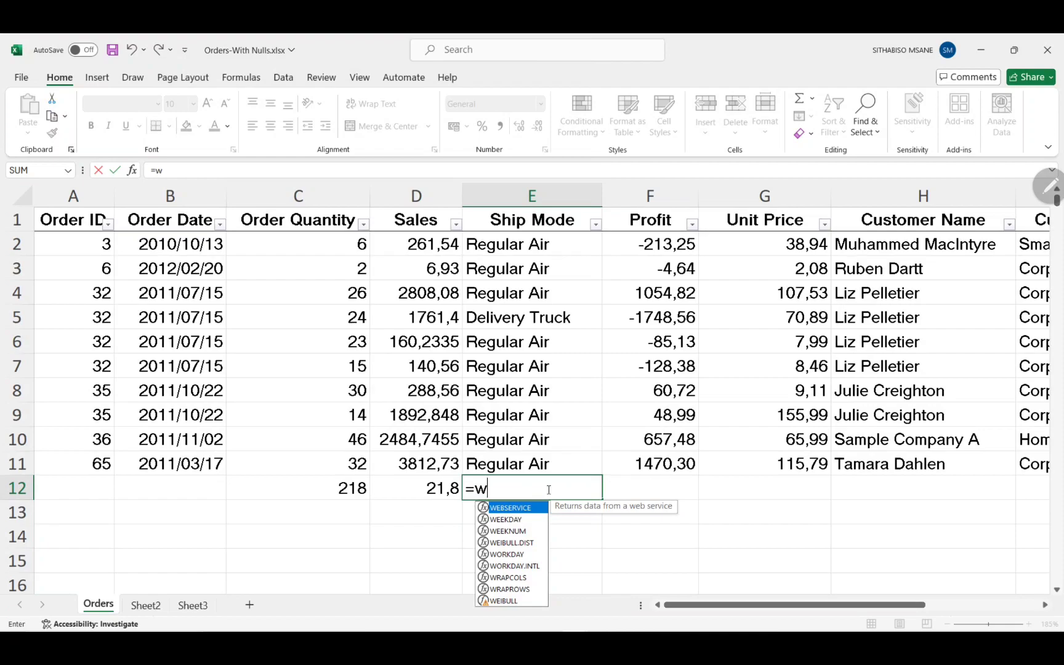
key(BackSpace)
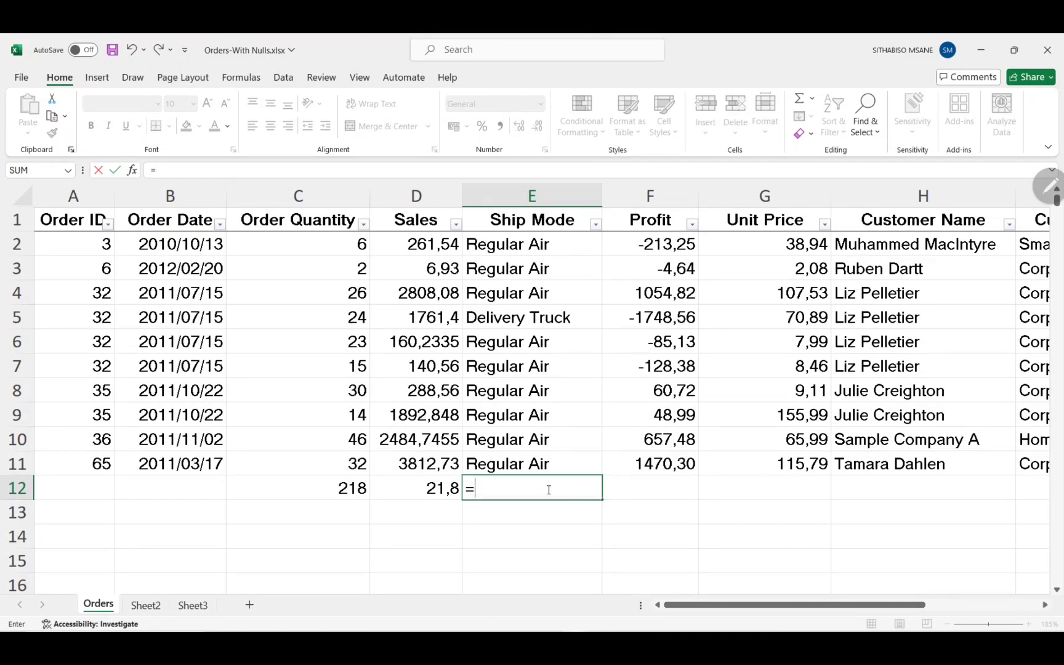
key(BackSpace)
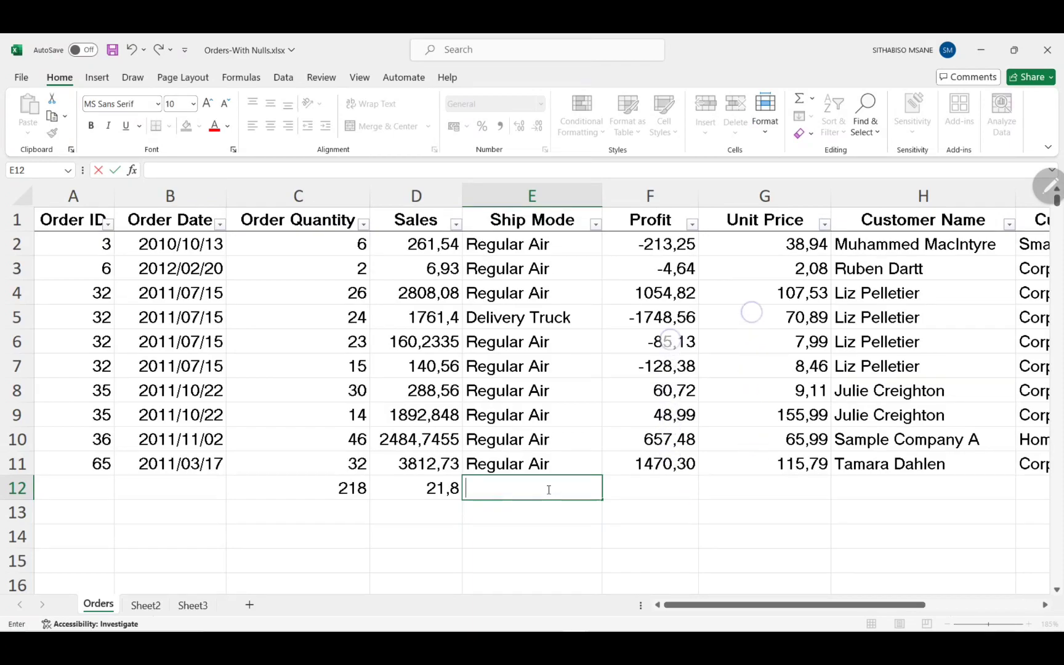
Delete the stray value from cell D22 in the empty area below the orders table
scroll(548, 489, down, 4)
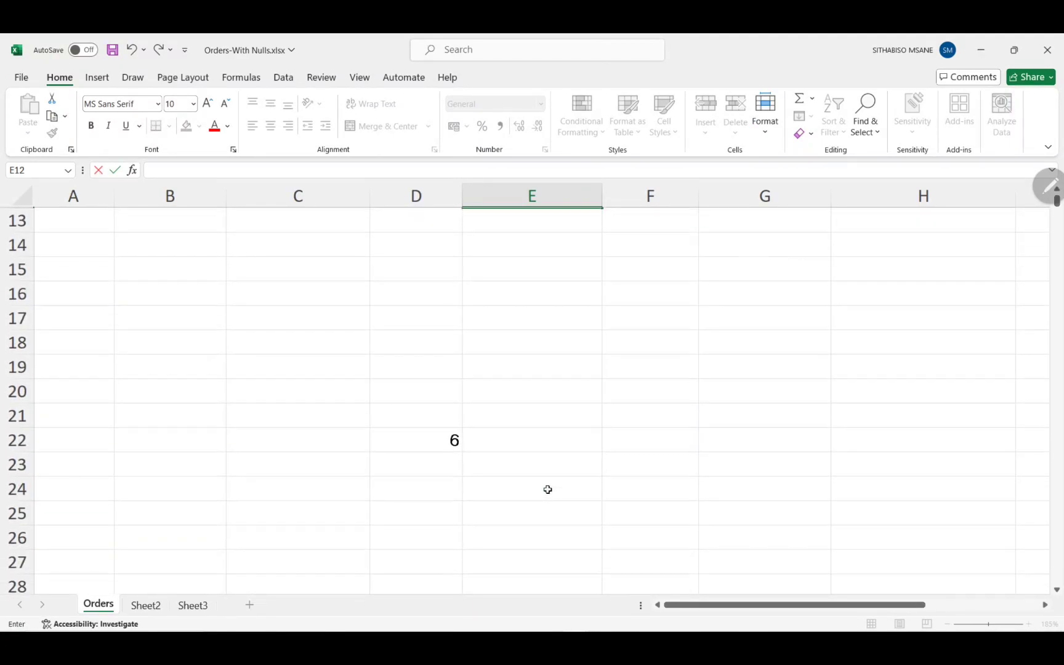
click(435, 446)
key(Delete)
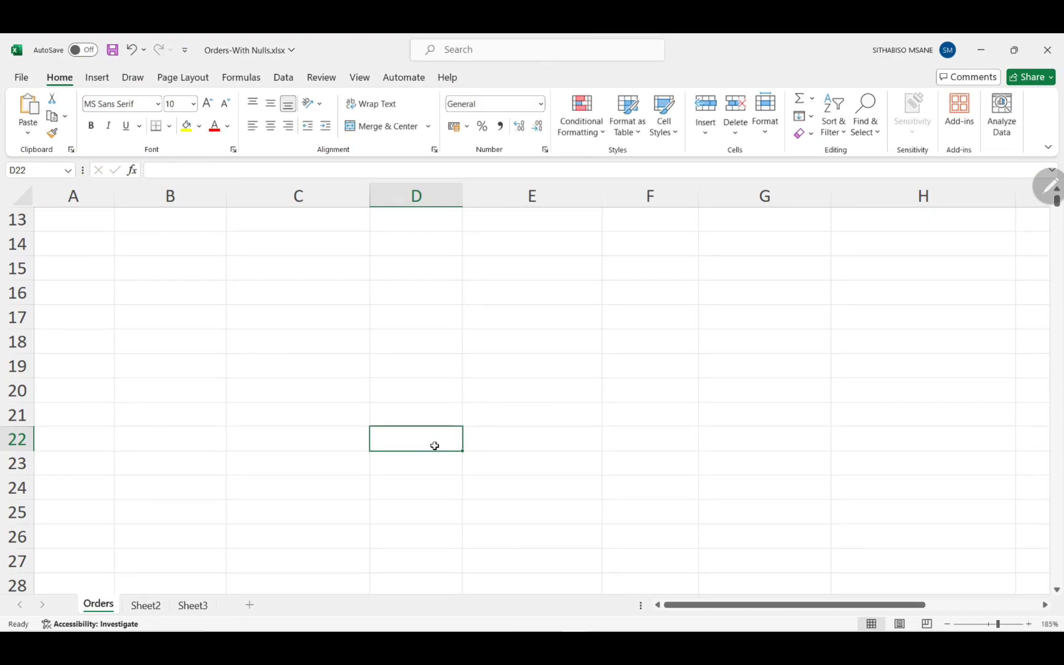
click(84, 230)
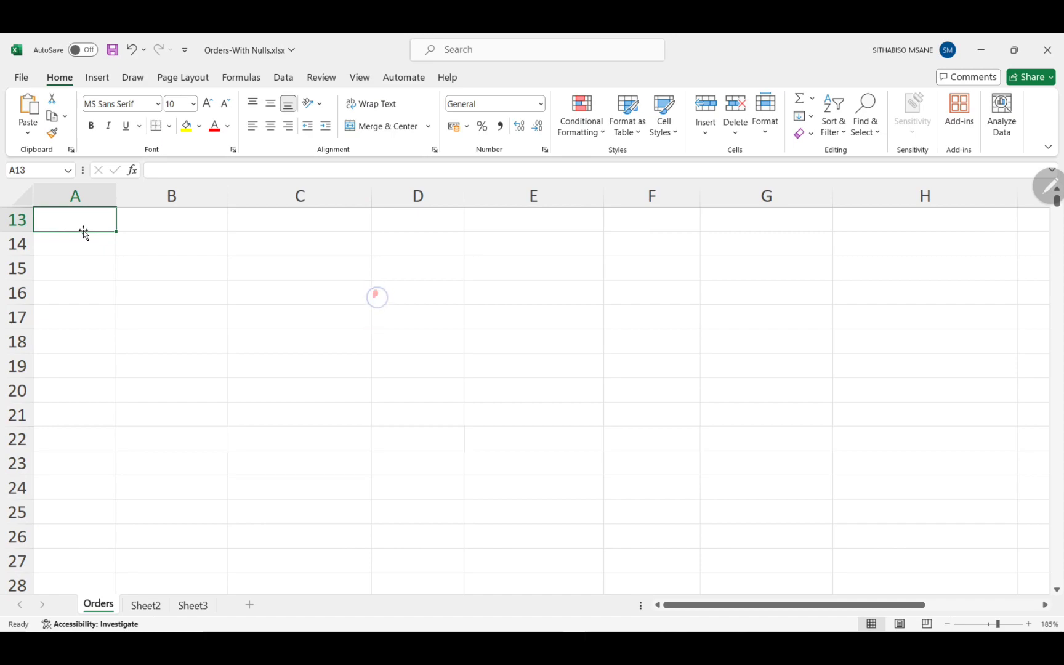
drag(375, 294, 386, 332)
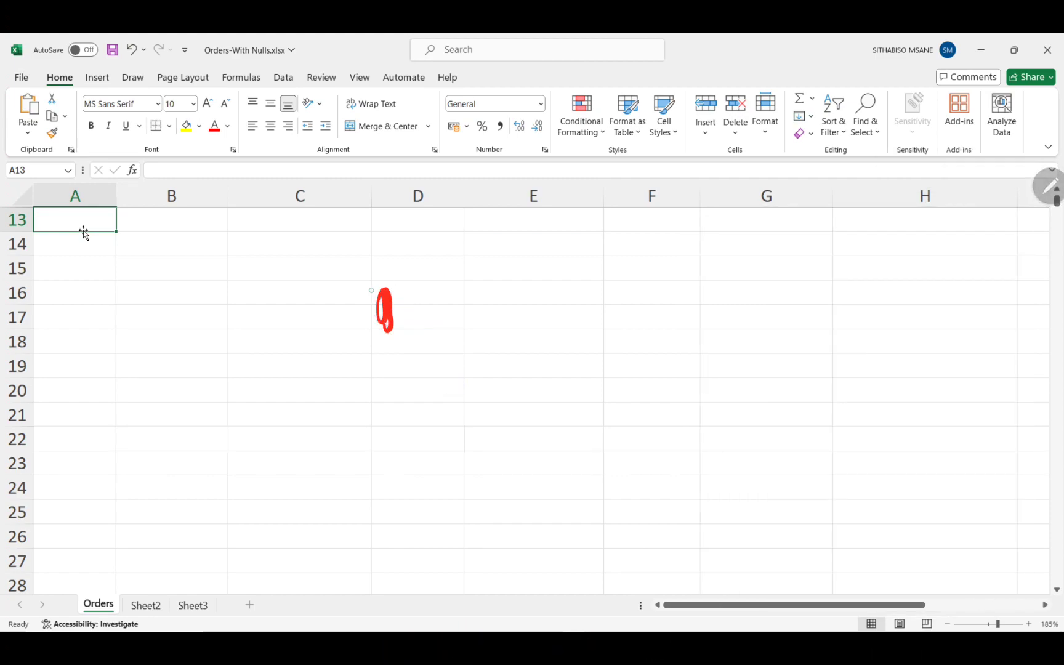
mouse_move(382, 276)
mouse_down()
mouse_move(399, 311)
mouse_move(383, 326)
mouse_up()
mouse_move(414, 303)
mouse_down()
mouse_move(417, 324)
mouse_move(474, 301)
mouse_move(466, 322)
mouse_up()
drag(514, 273, 524, 319)
mouse_move(538, 302)
mouse_down()
mouse_move(559, 315)
mouse_move(615, 296)
mouse_up()
drag(601, 278, 600, 317)
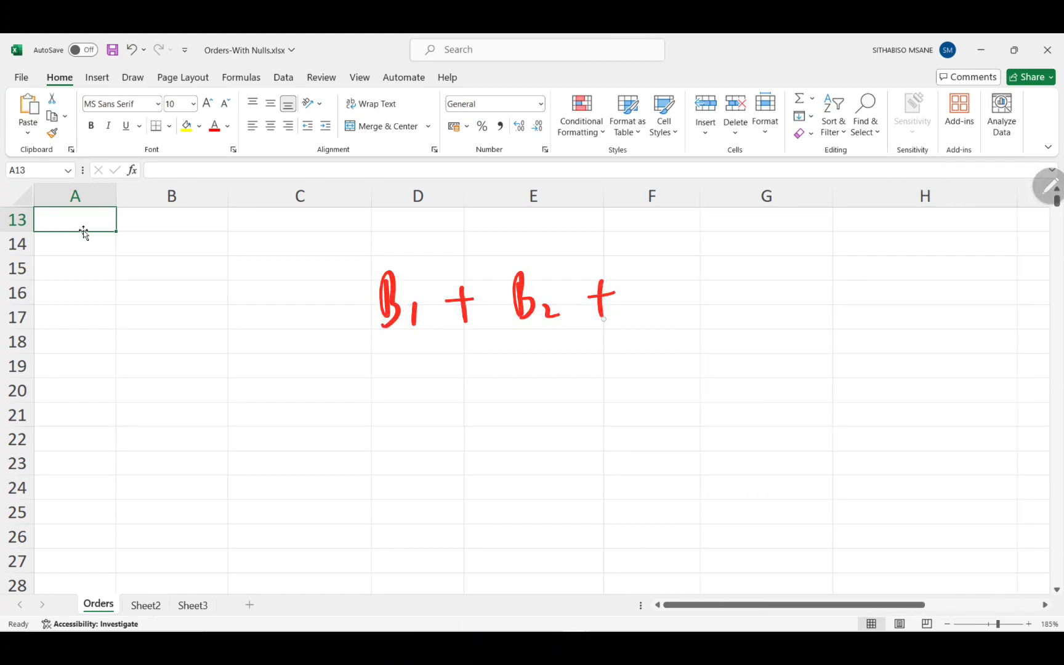
mouse_move(647, 272)
mouse_down()
mouse_move(649, 311)
mouse_move(675, 325)
mouse_up()
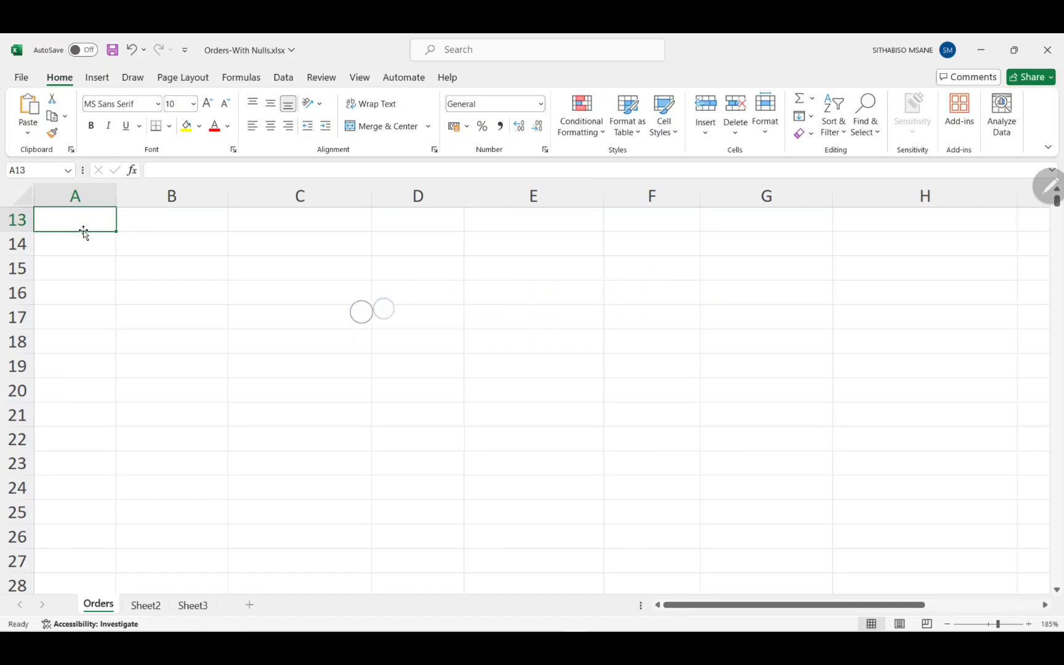
Handwrite the formula = C2 + C3 + C4 in red on the empty cells below the table
mouse_move(402, 270)
mouse_down()
mouse_move(426, 314)
mouse_move(474, 280)
mouse_move(466, 305)
mouse_up()
drag(503, 263, 511, 301)
mouse_move(429, 254)
mouse_down()
mouse_move(421, 292)
mouse_move(469, 310)
mouse_move(517, 284)
mouse_move(515, 304)
mouse_up()
mouse_move(562, 259)
mouse_down()
mouse_move(563, 289)
mouse_move(584, 300)
mouse_move(636, 280)
mouse_up()
drag(625, 268, 626, 303)
drag(670, 263, 692, 297)
drag(687, 287, 685, 343)
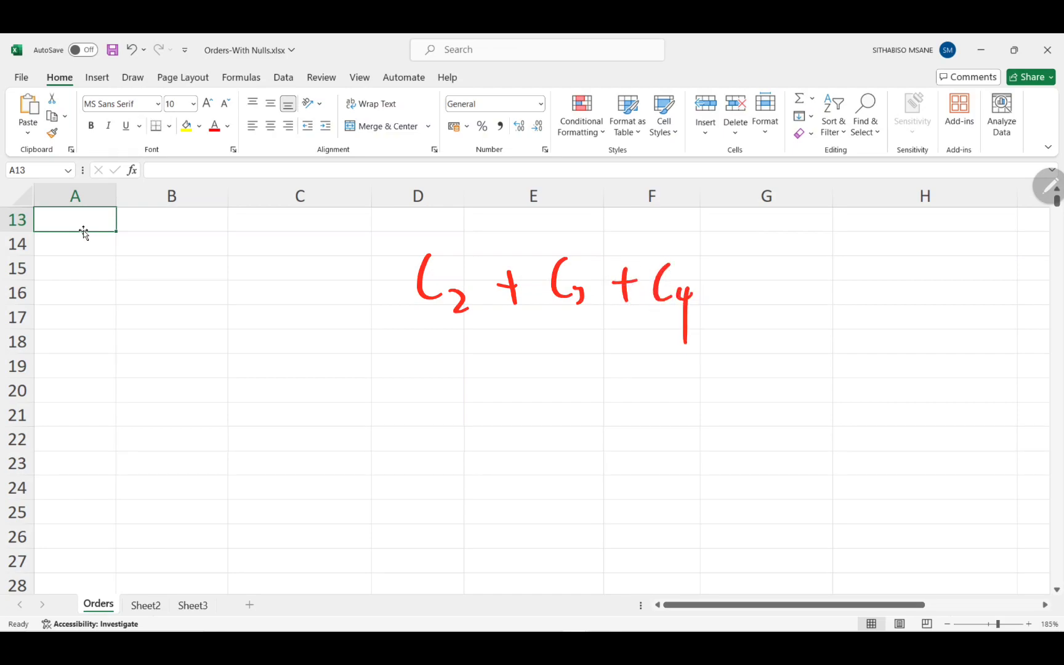
mouse_move(363, 273)
mouse_down()
mouse_move(400, 271)
mouse_move(394, 284)
mouse_move(391, 271)
mouse_up()
click(363, 275)
drag(368, 284, 391, 281)
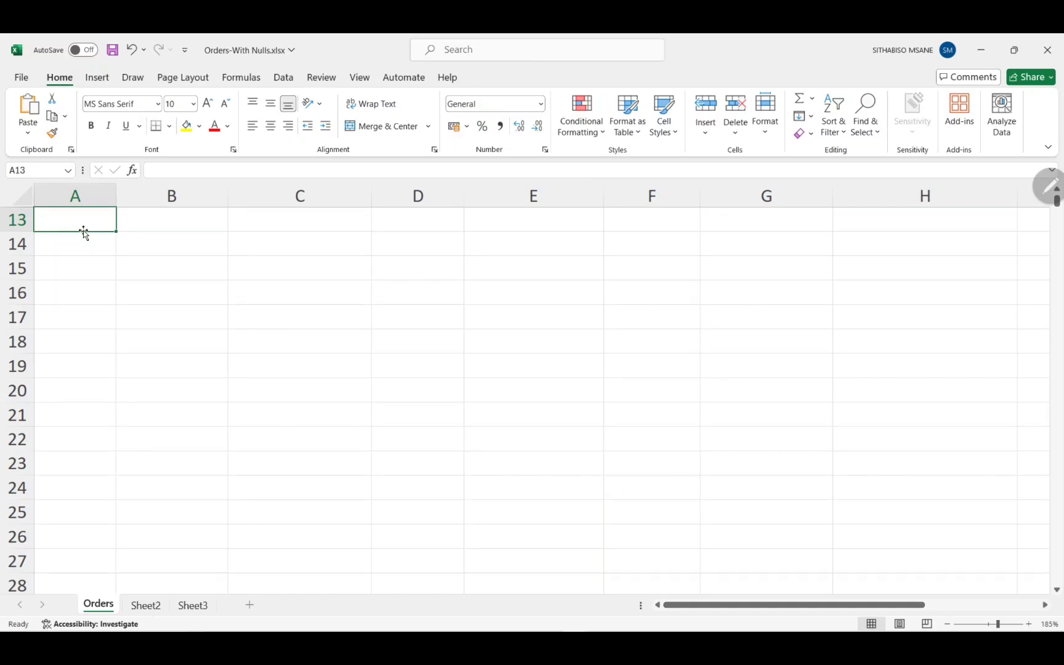
Enter the formula =c2+c3+c4 in cell C13, below the Order Quantity total
scroll(83, 230, up, 4)
scroll(84, 232, down, 1)
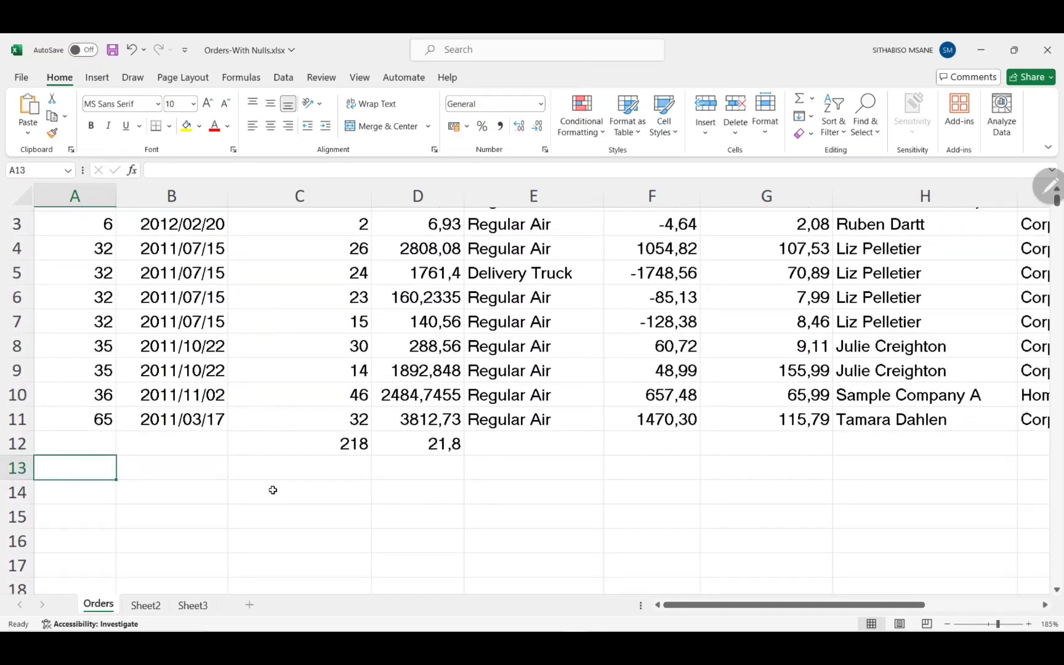
click(293, 477)
scroll(293, 477, up, 14)
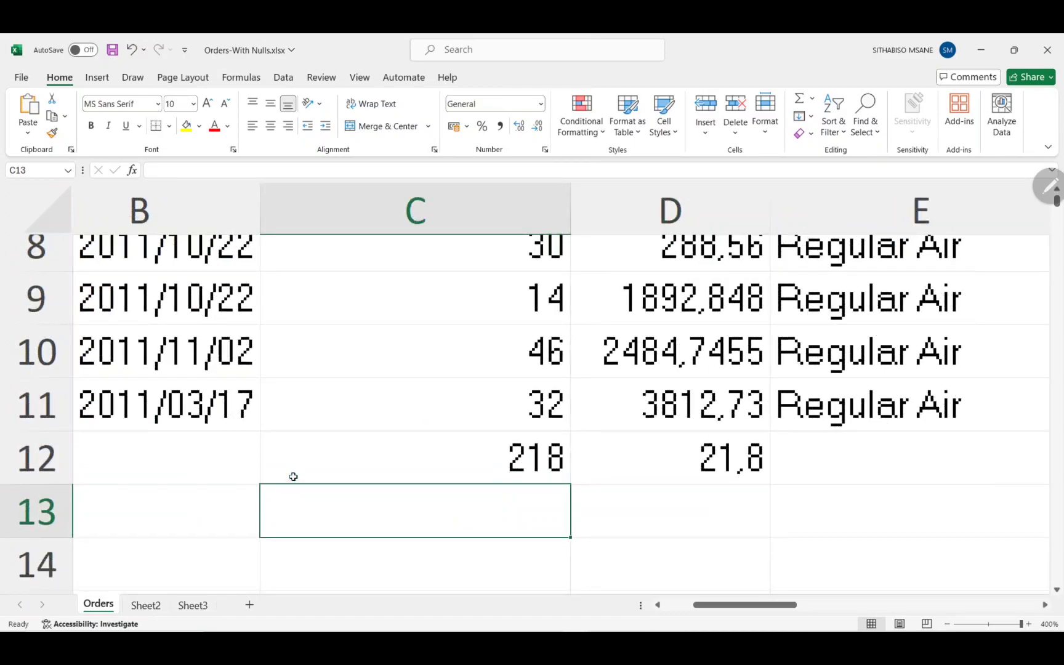
text(=)
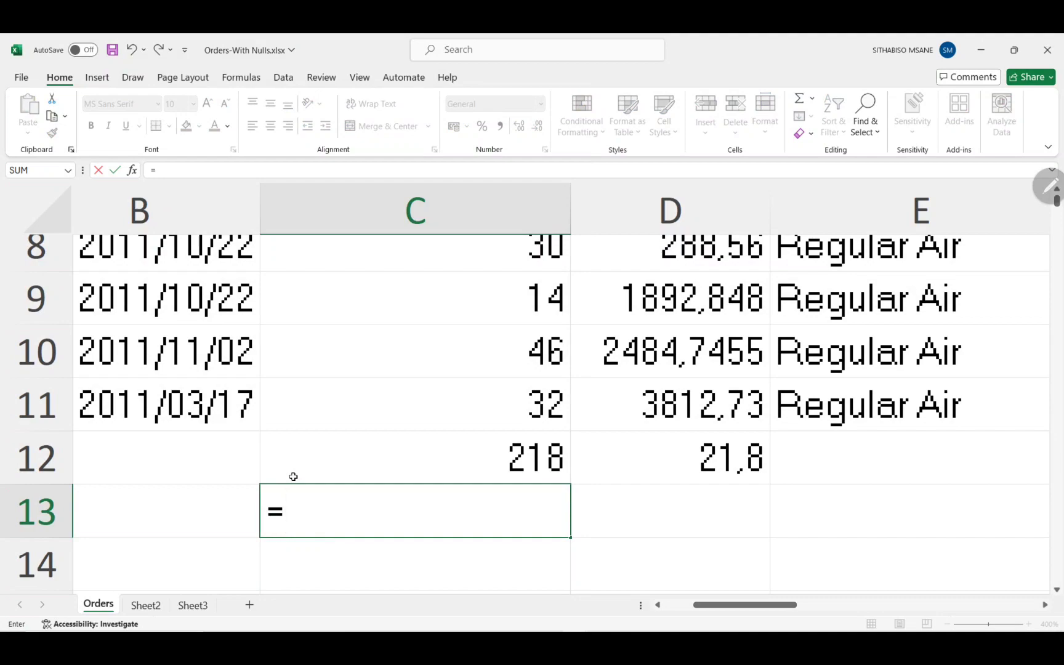
text(c2)
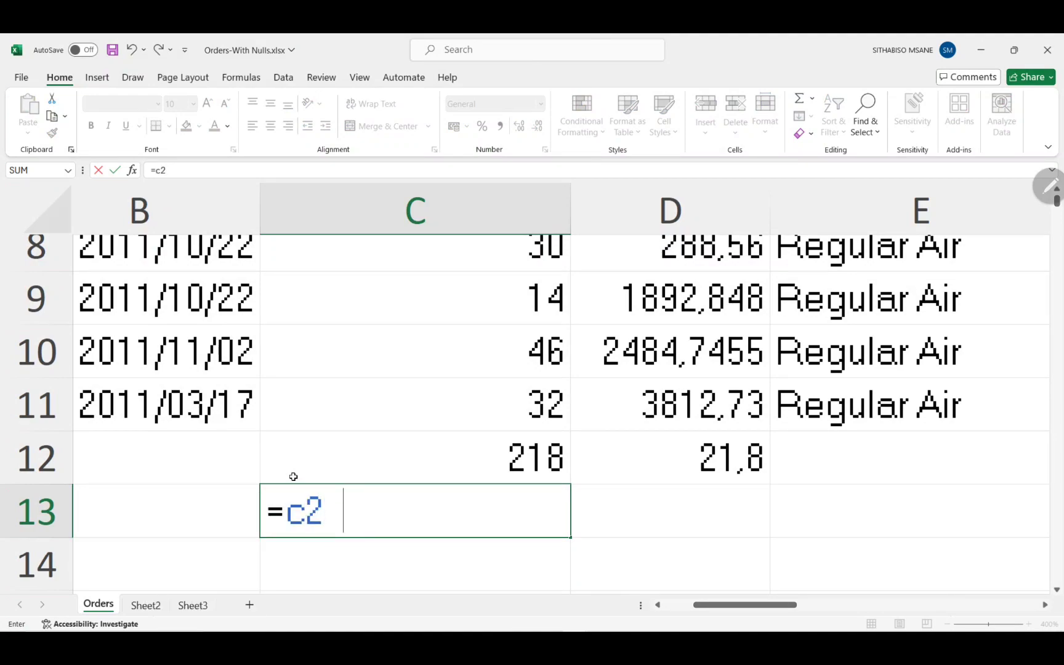
text( +c3)
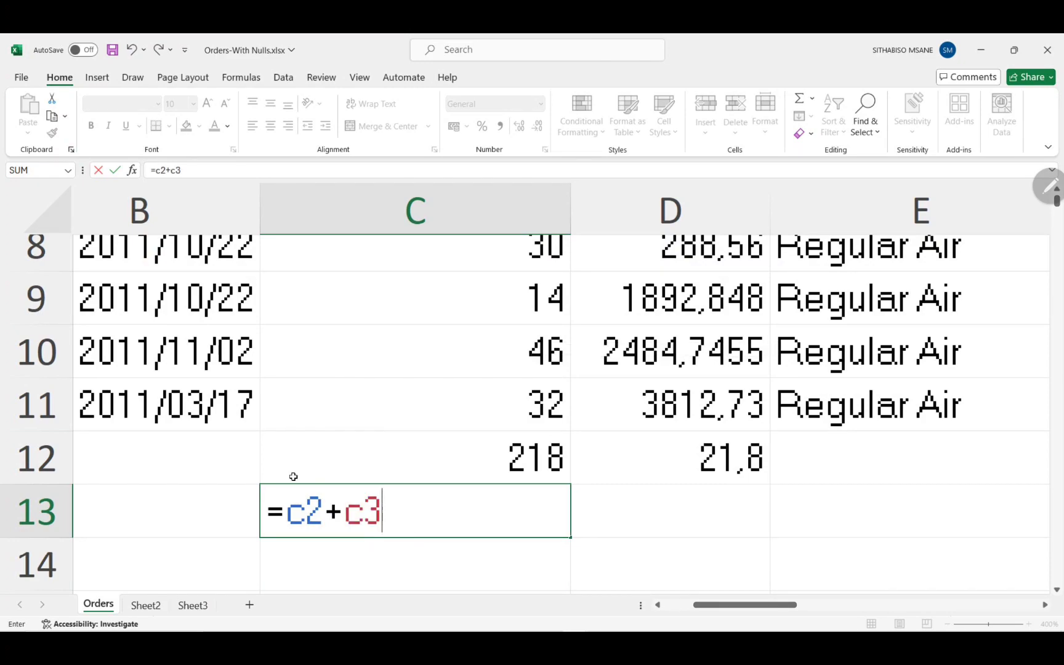
text(+c4)
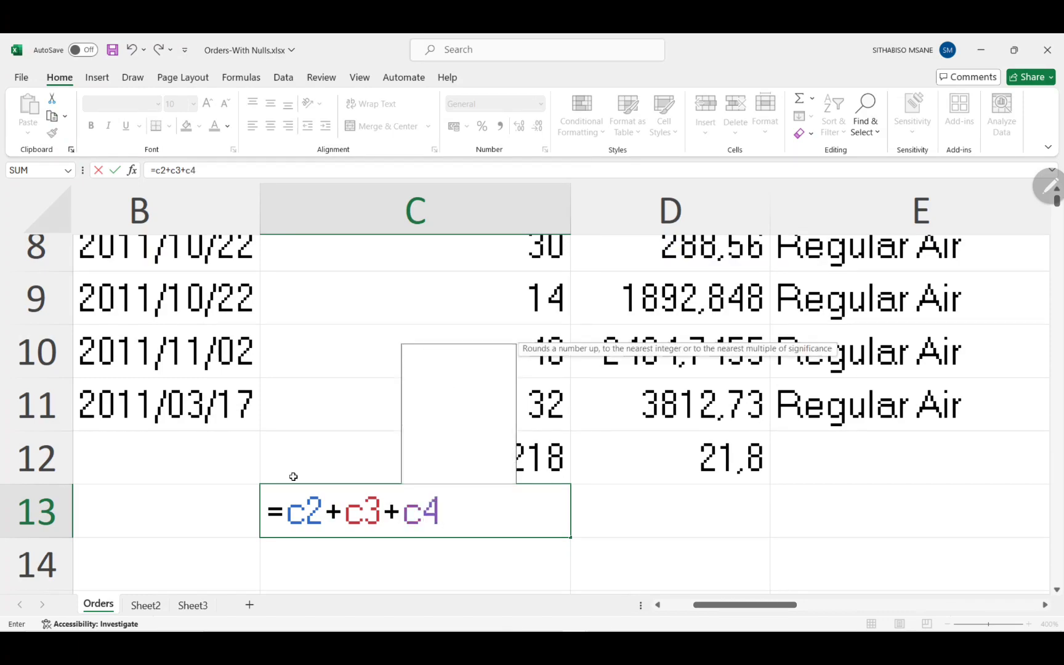
key(Return)
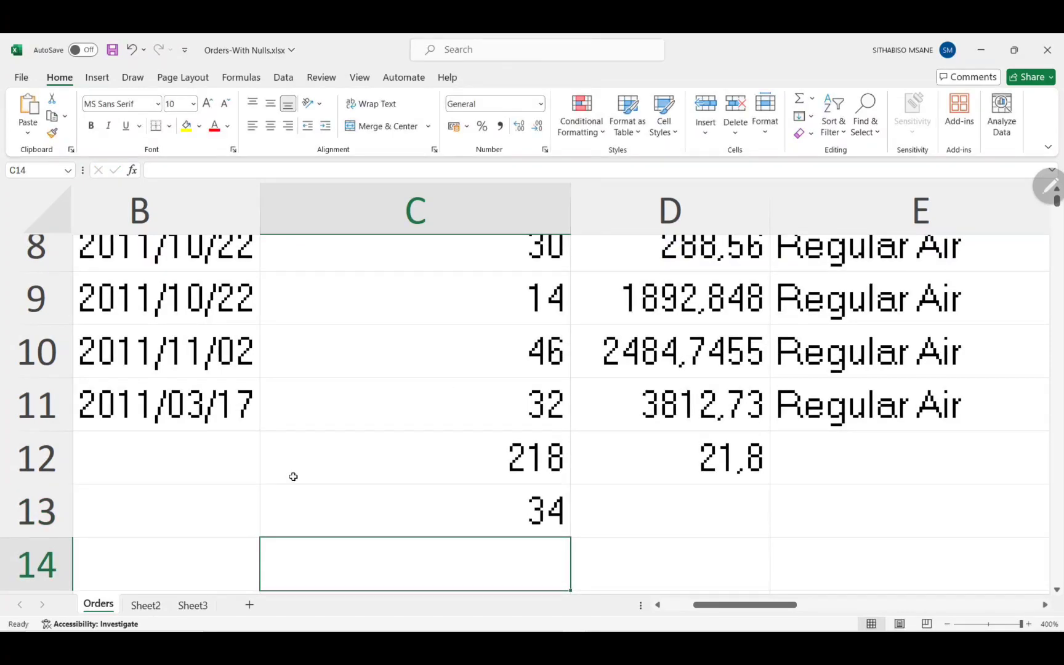
Reopen the formula in cell C13 and draw red arrows from the values in C2, C3 and C4 to their references
scroll(293, 476, down, 10)
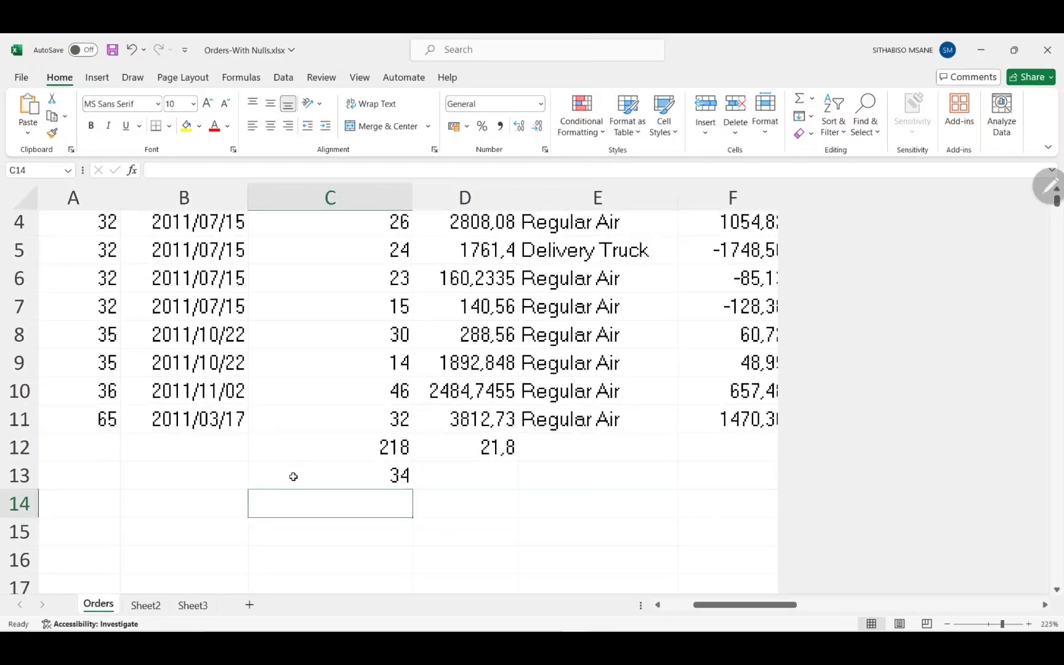
scroll(293, 477, down, 4)
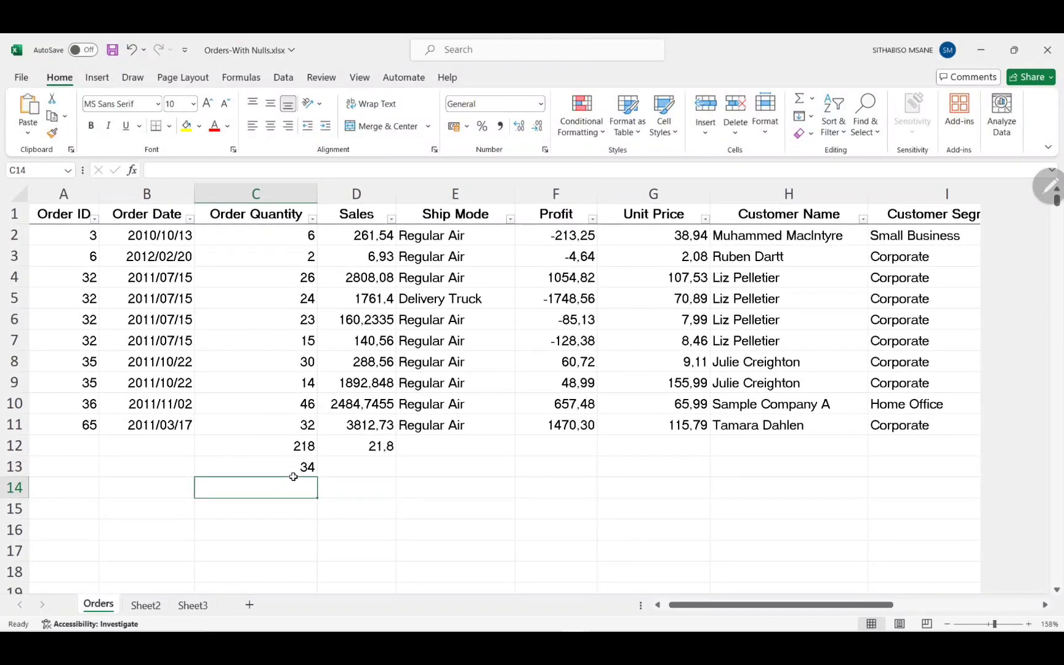
double_click(269, 461)
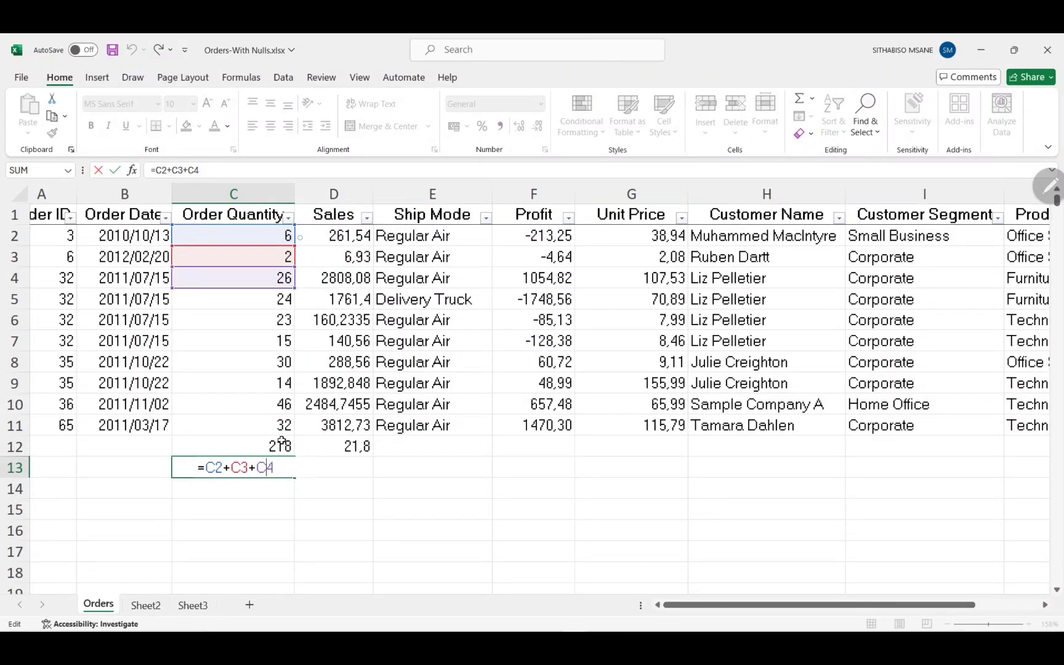
mouse_move(288, 229)
mouse_down()
mouse_move(328, 289)
mouse_move(230, 388)
mouse_move(210, 457)
mouse_up()
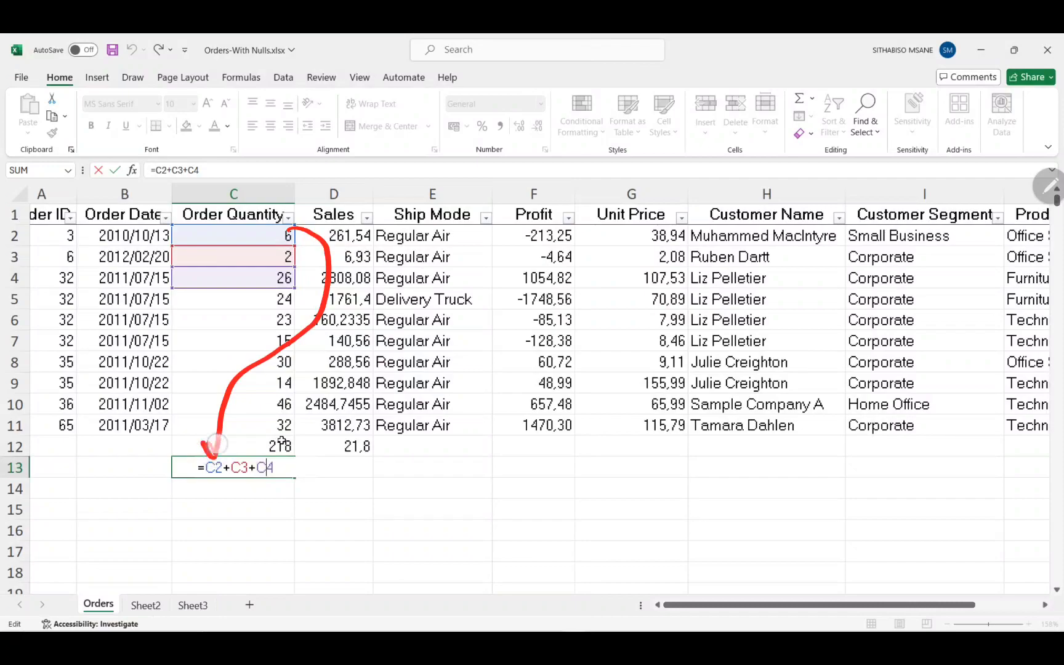
drag(295, 258, 244, 454)
mouse_move(294, 286)
mouse_down()
mouse_move(368, 342)
mouse_move(271, 451)
mouse_move(281, 439)
mouse_up()
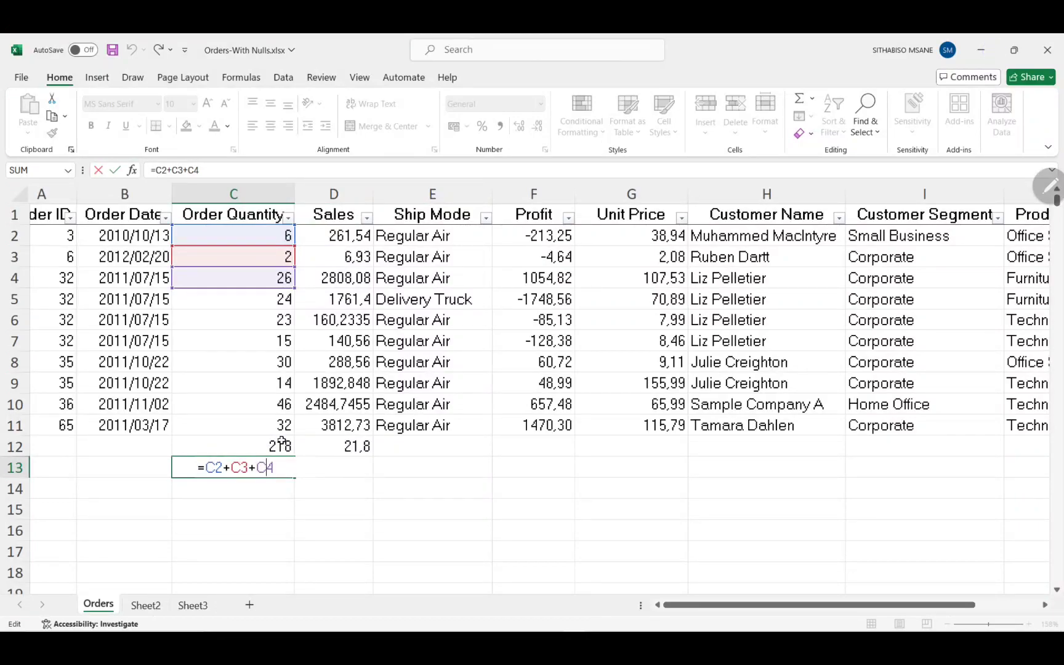
Erase the handwritten power example C2 ^ 2 from the empty area beside the formula in cell C13
scroll(281, 440, down, 4)
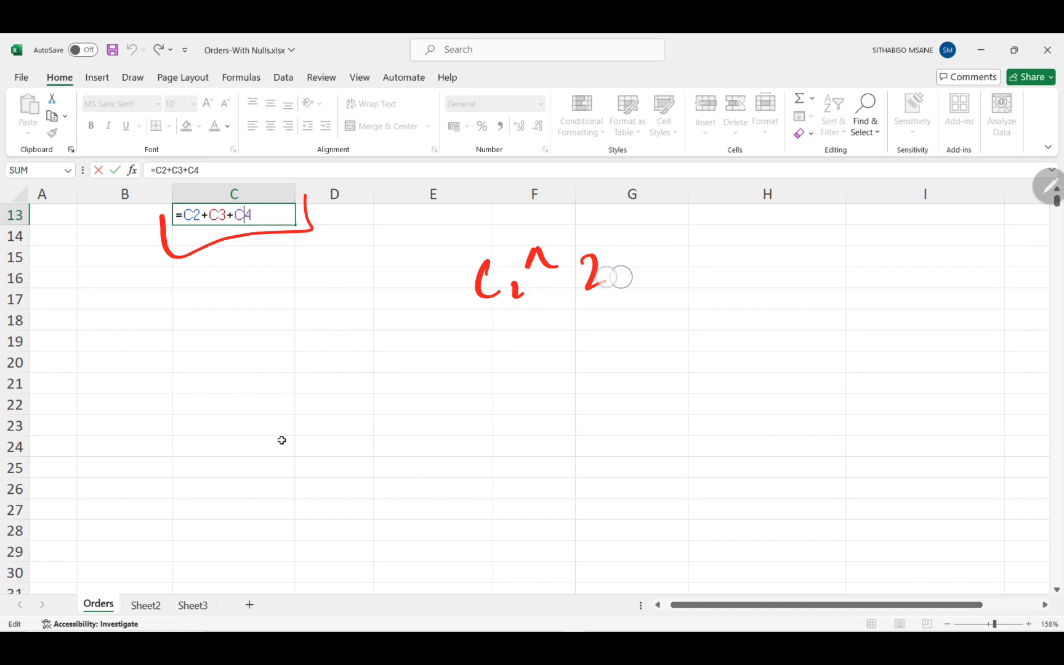
drag(618, 276, 474, 280)
scroll(282, 440, up, 2)
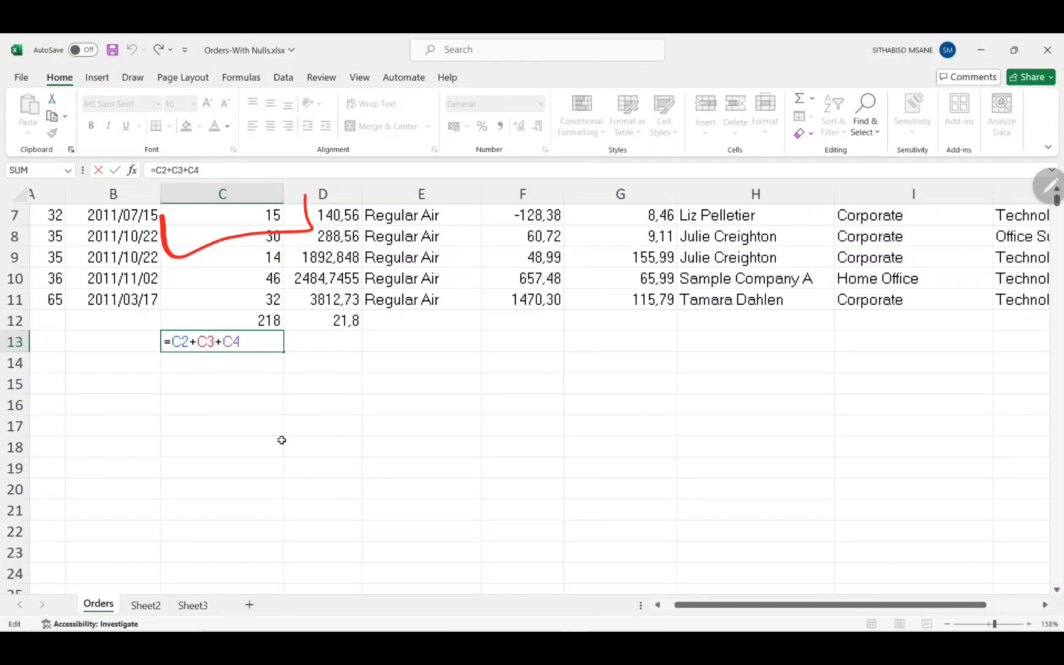
Enter the formula =min(c2:c11) in cell C14 to get the smallest Order Quantity
click(259, 363)
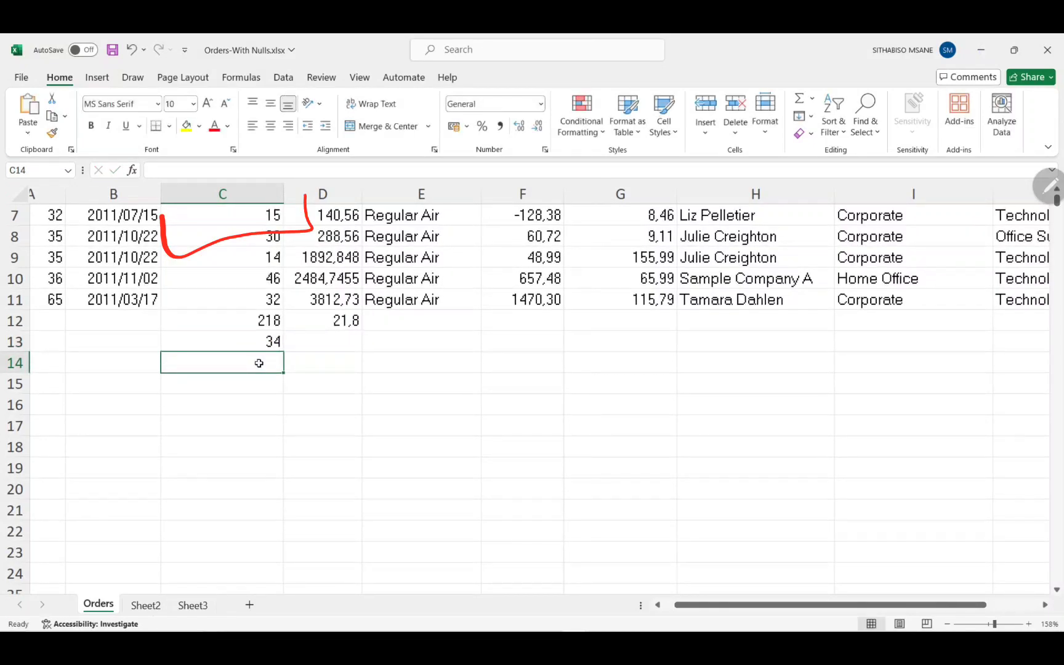
text(=)
key(Escape)
text(=)
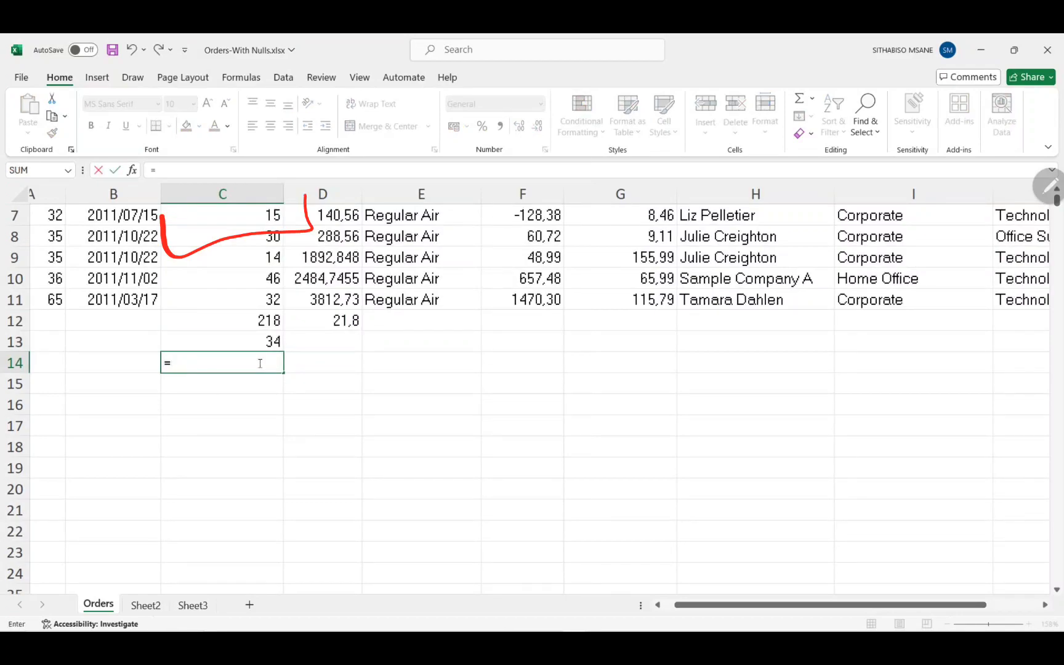
text(mi)
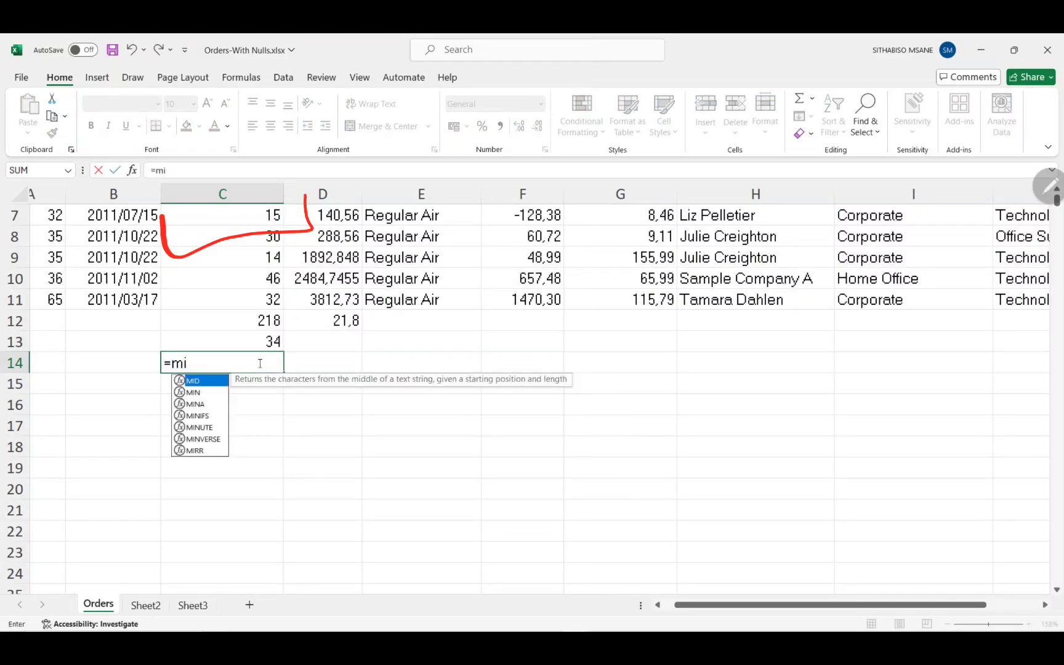
text(n())
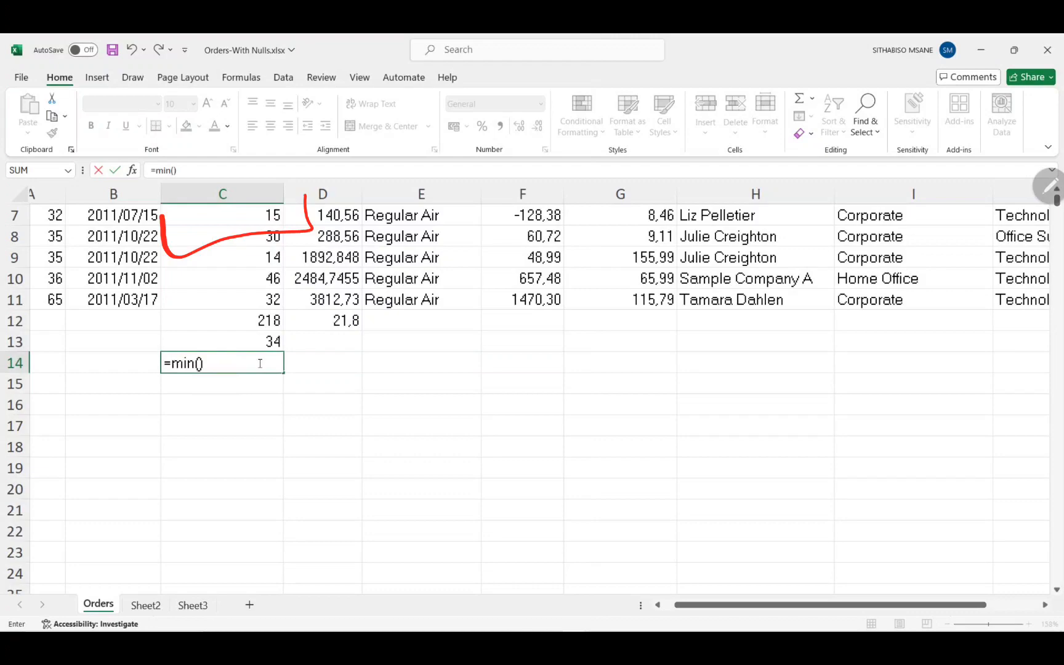
key(Return)
key(Return)
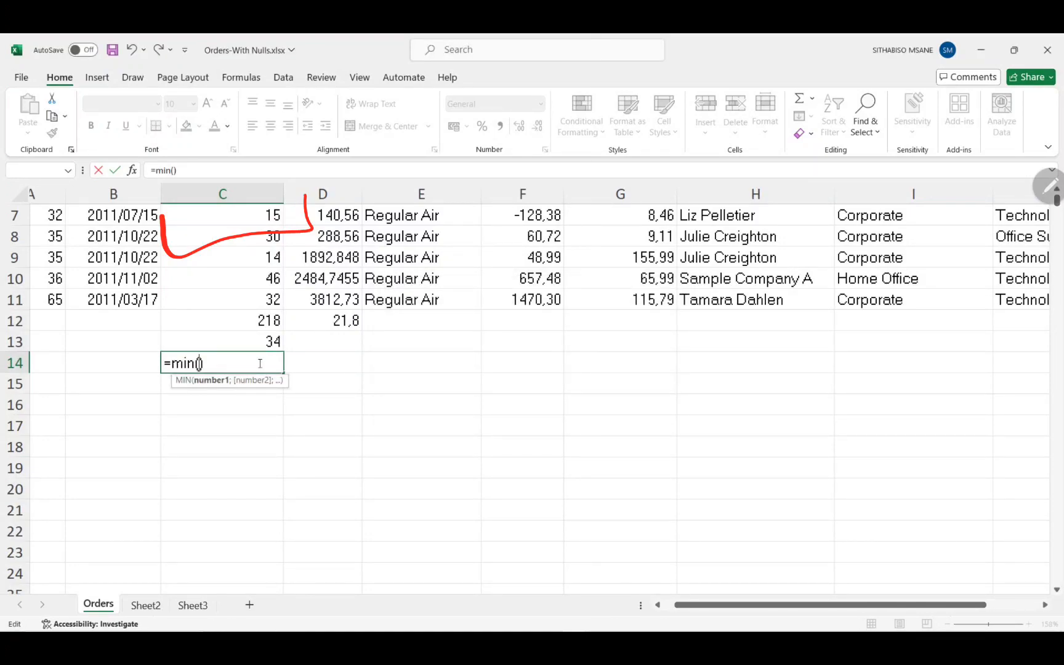
text(c2)
text(:)
text(c)
text(11)
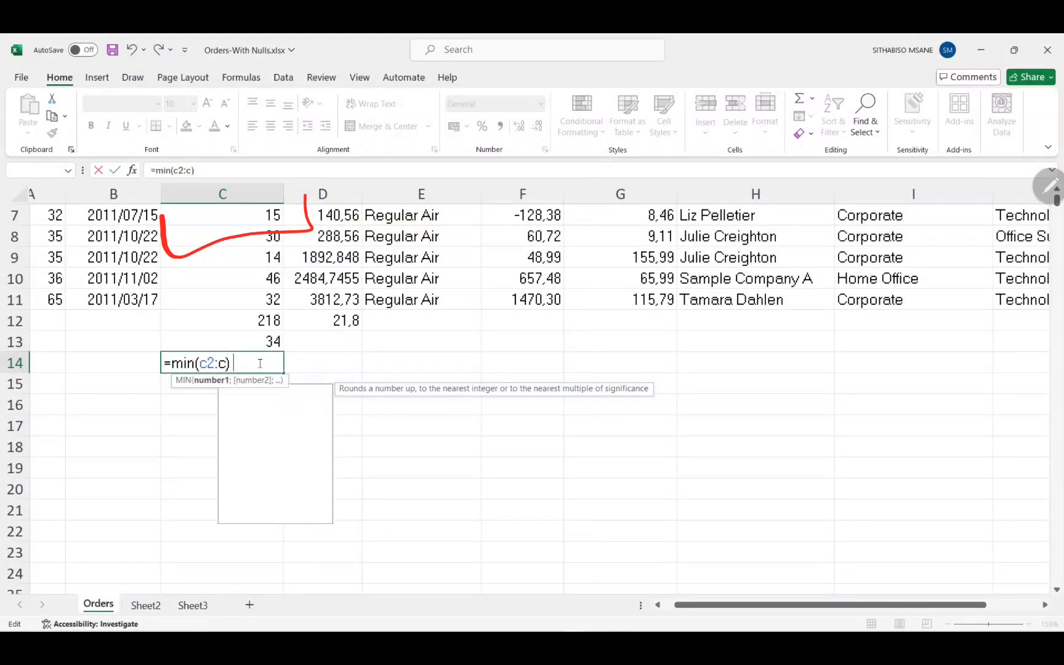
key(Return)
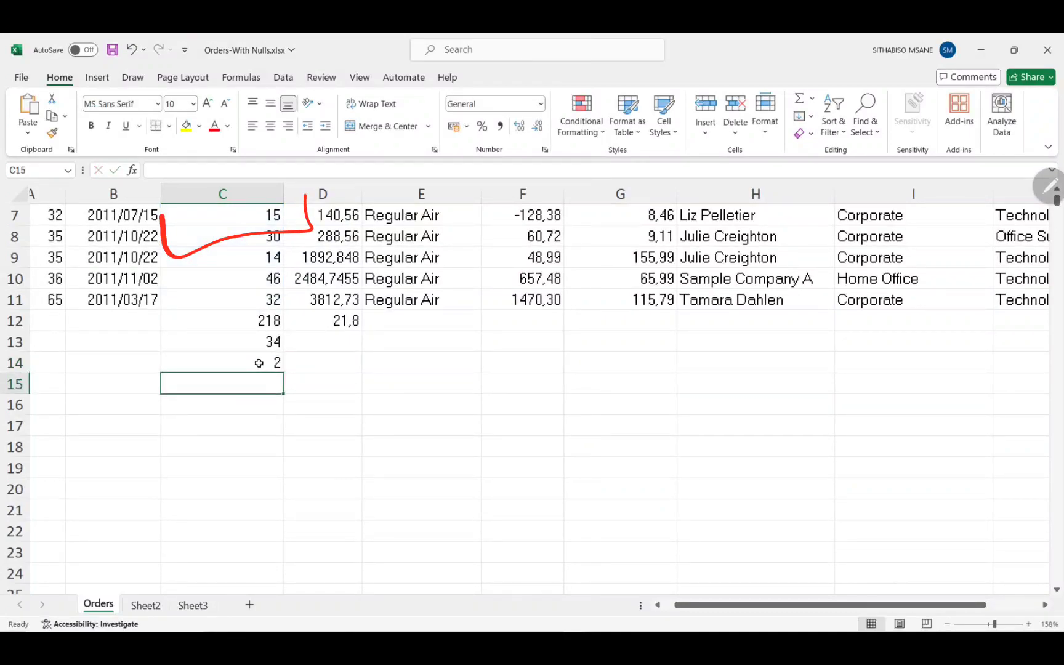
Enter the formula =max(c2:c11) in cell C15 to get the largest Order Quantity
scroll(259, 364, up, 2)
scroll(257, 362, down, 1)
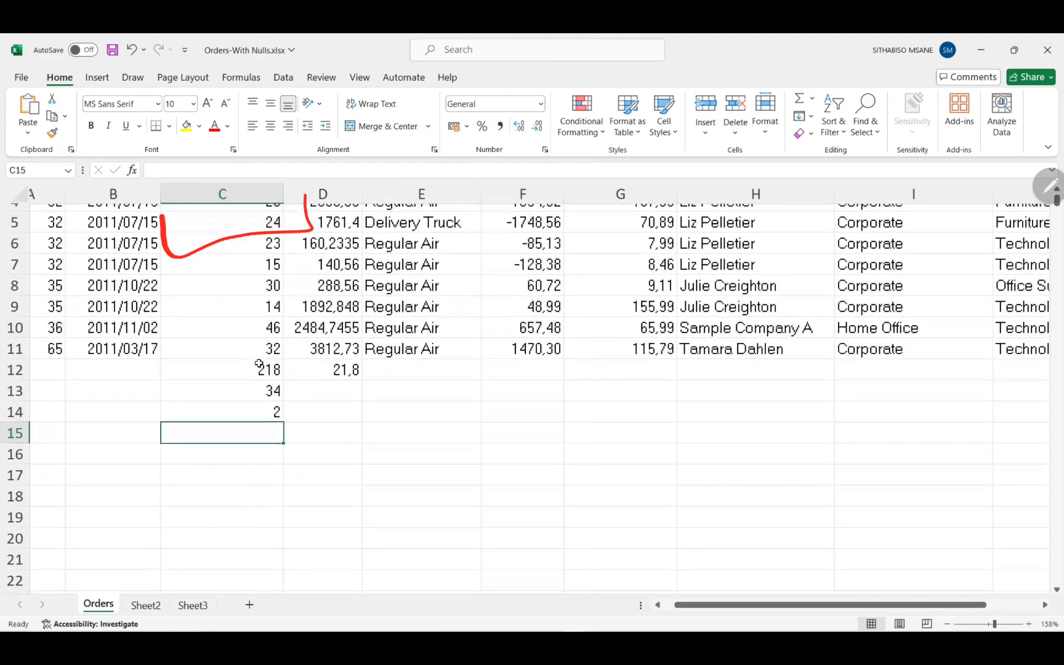
double_click(269, 437)
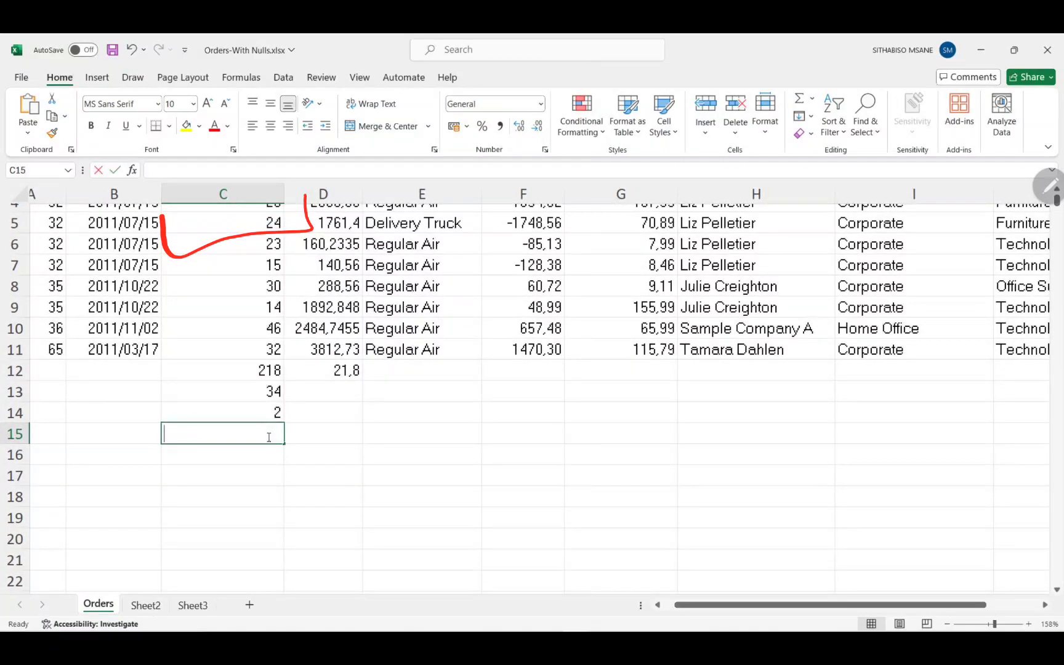
text(=)
key(BackSpace)
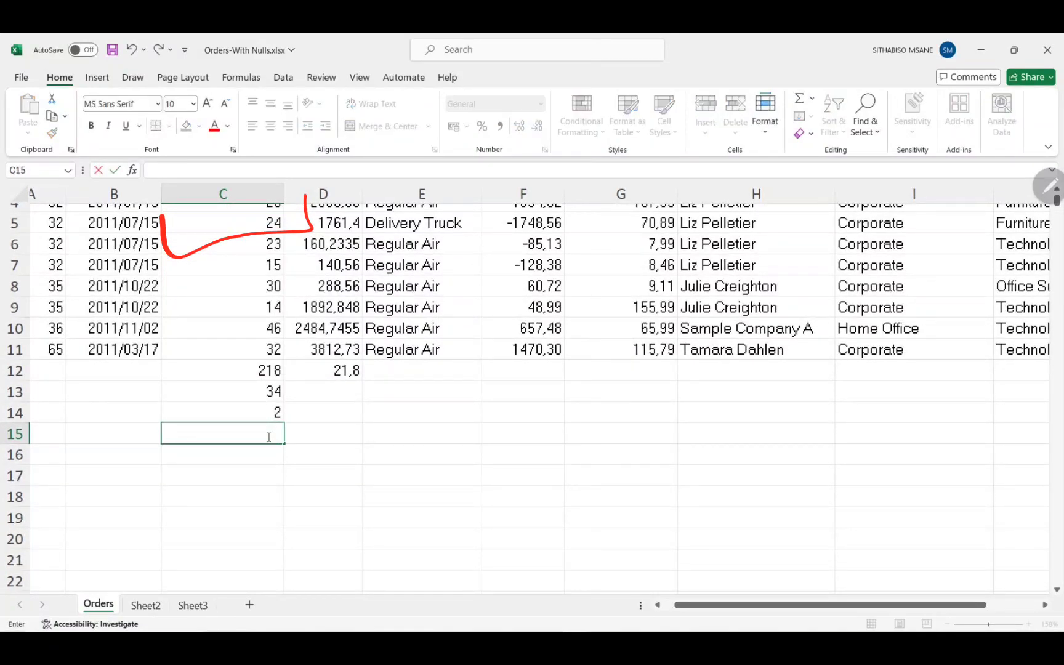
text(=m)
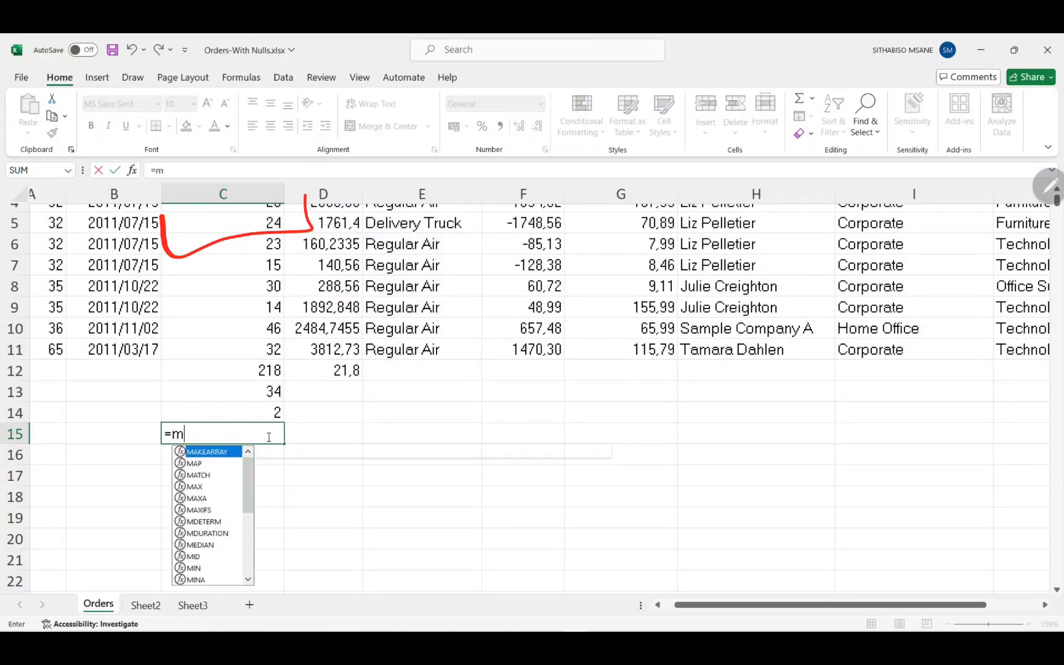
text(ax())
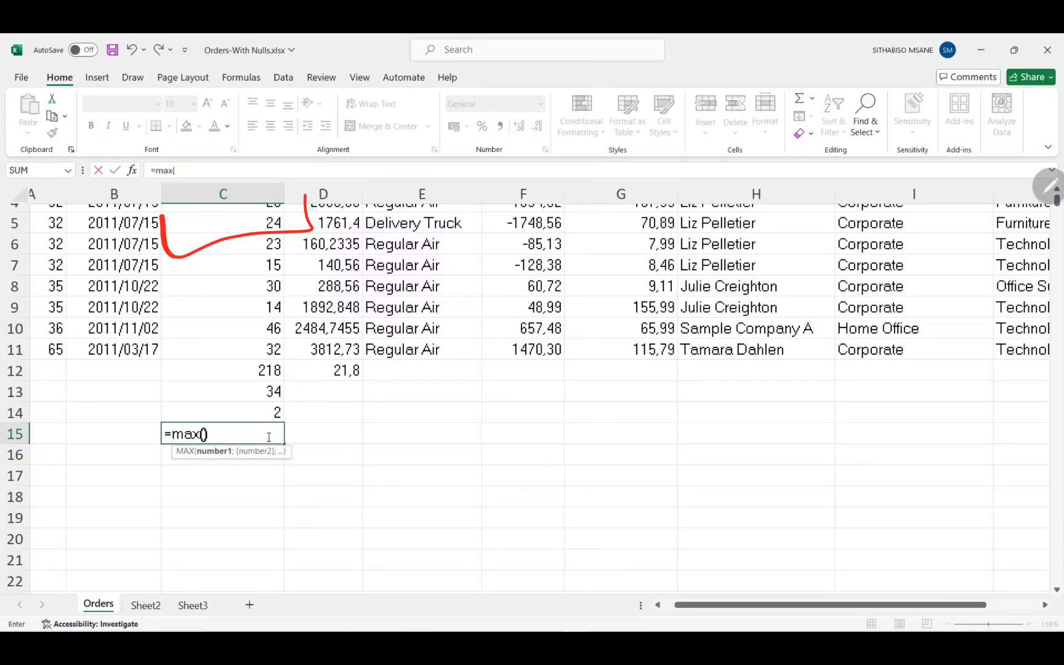
key(Return)
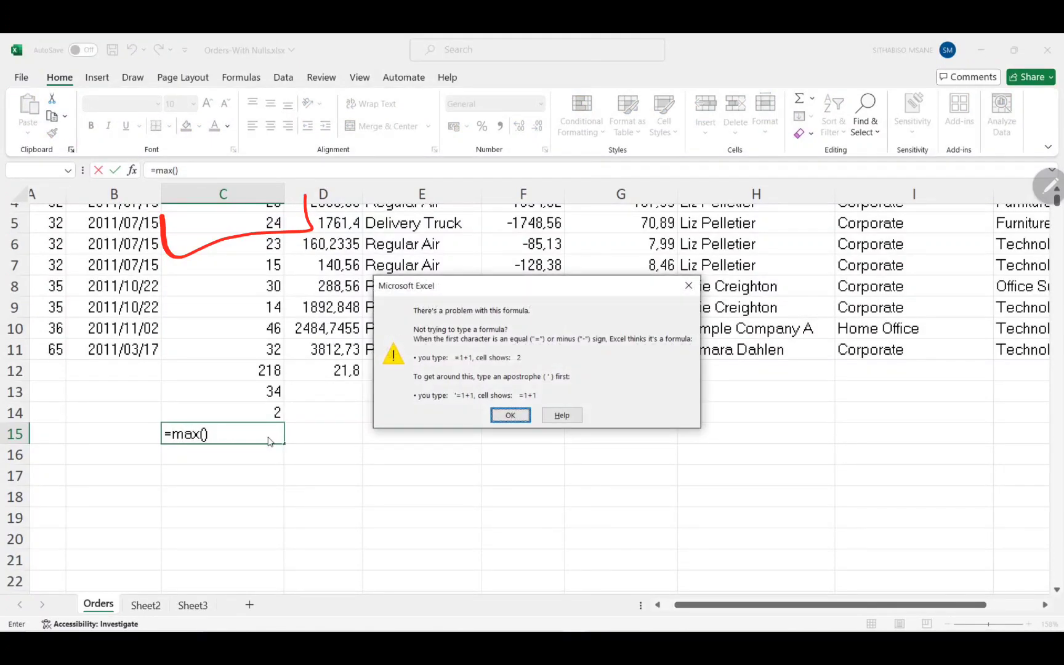
click(509, 416)
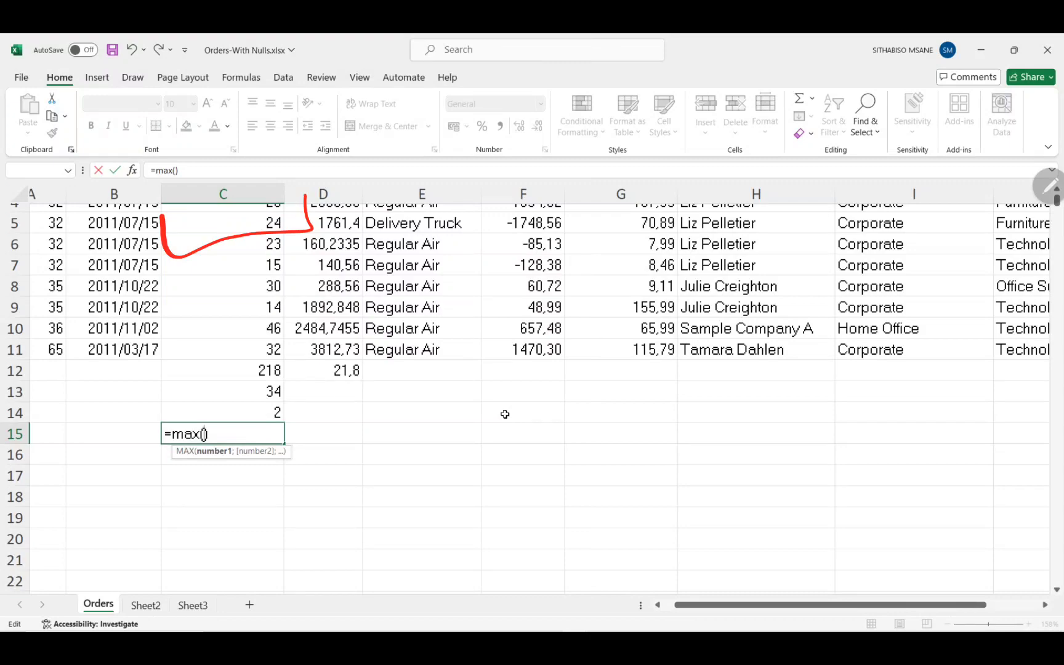
text(c2:c11)
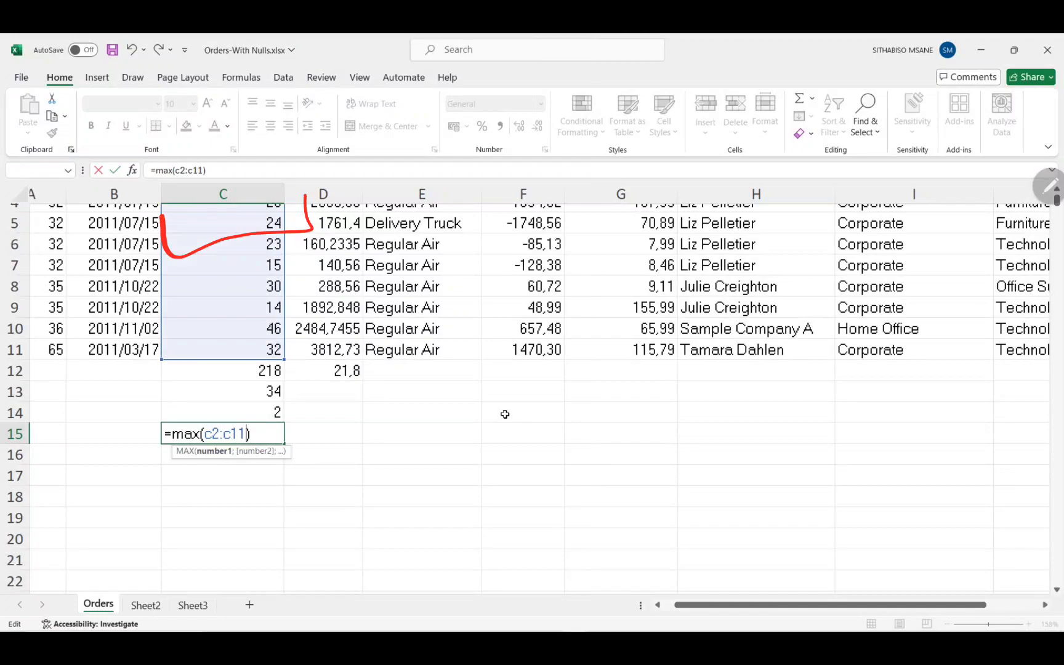
key(Return)
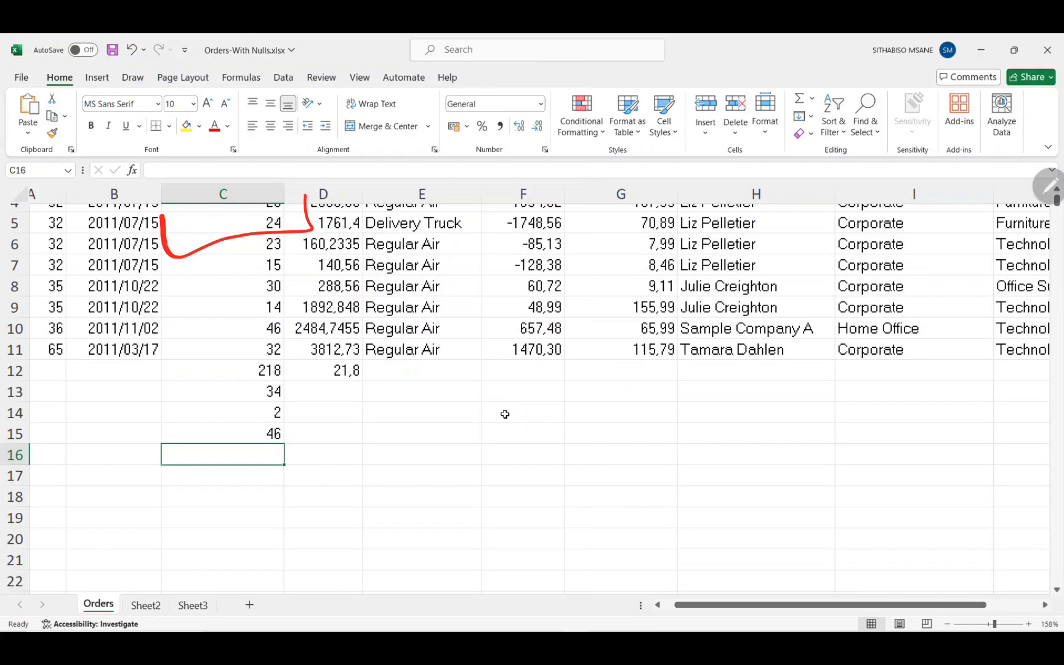
Handwrite the general function syntax = fun(Ref1, Ref2) in red on the empty rows below the table
scroll(505, 414, down, 4)
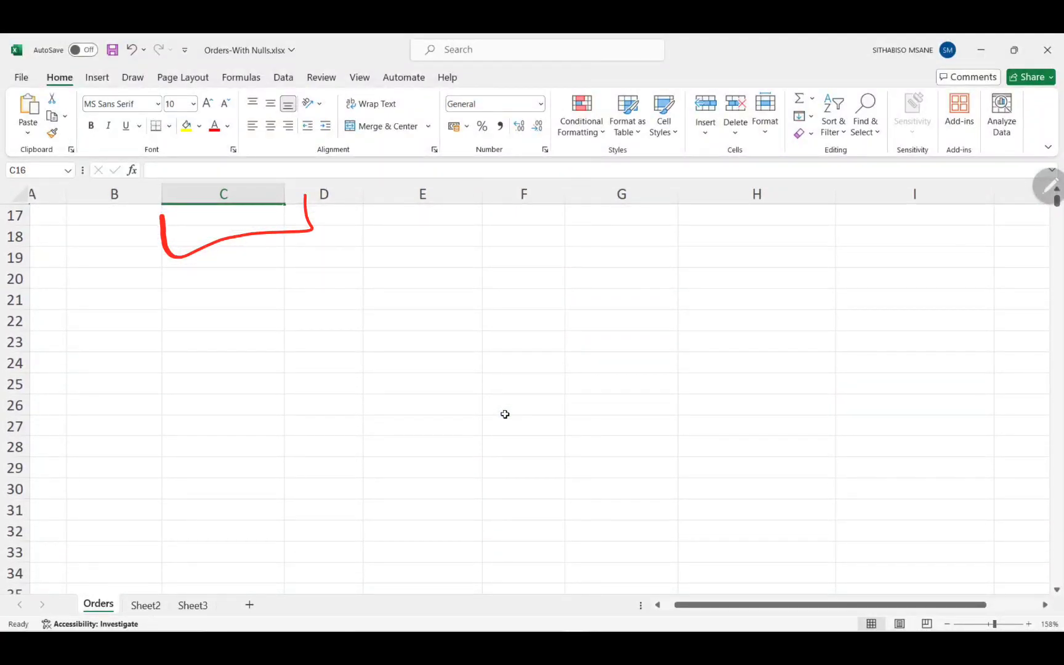
drag(166, 306, 208, 302)
drag(171, 321, 205, 316)
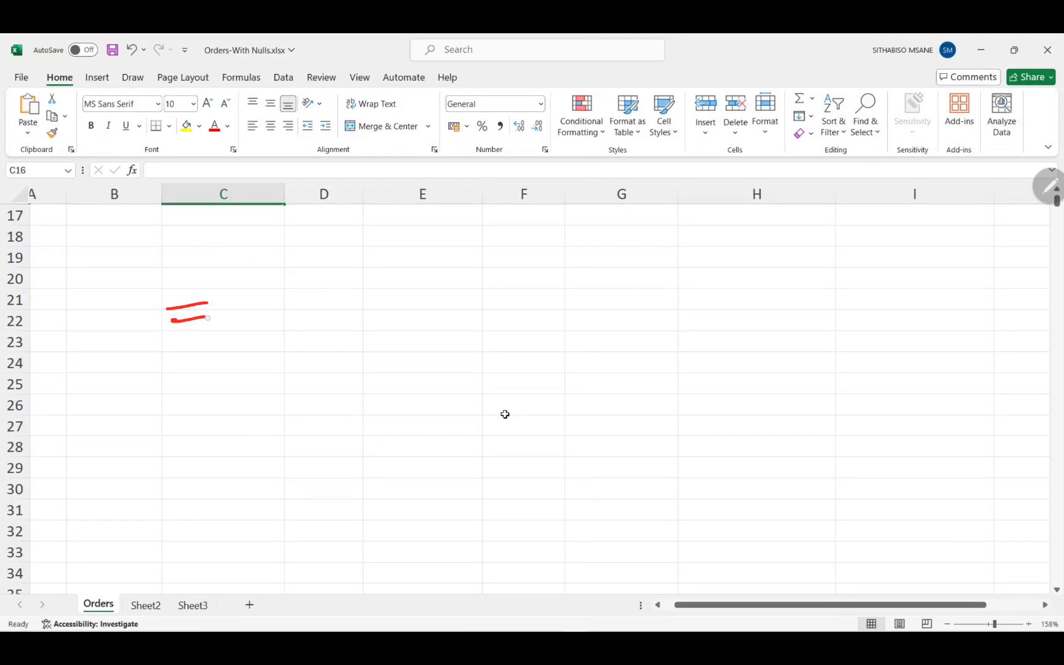
mouse_move(269, 280)
mouse_down()
mouse_move(245, 334)
mouse_move(301, 313)
mouse_up()
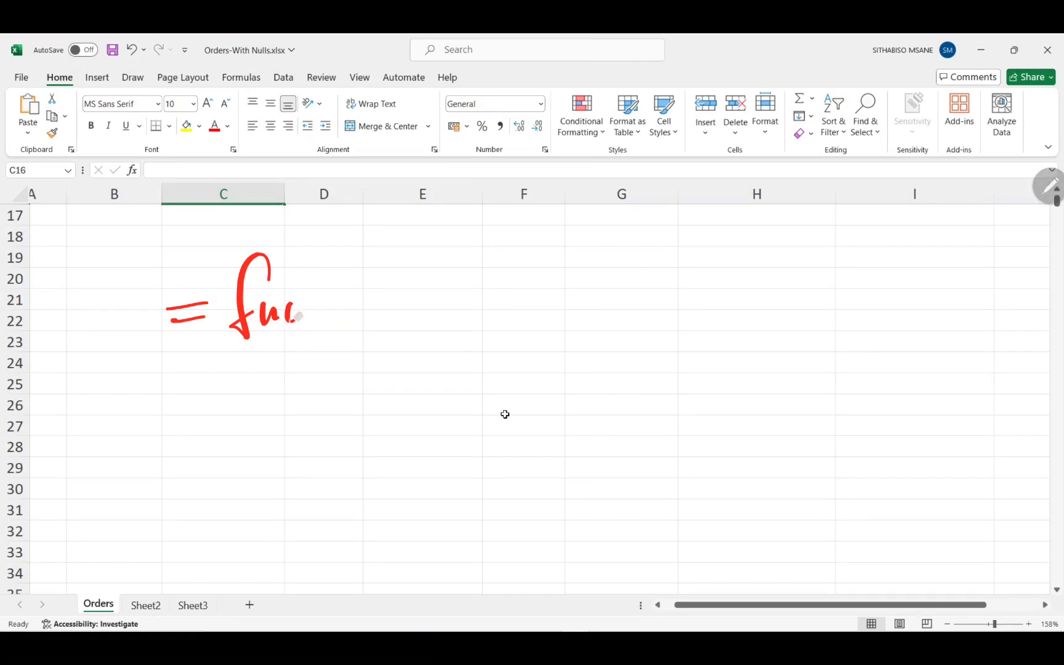
drag(285, 306, 304, 326)
drag(339, 244, 349, 349)
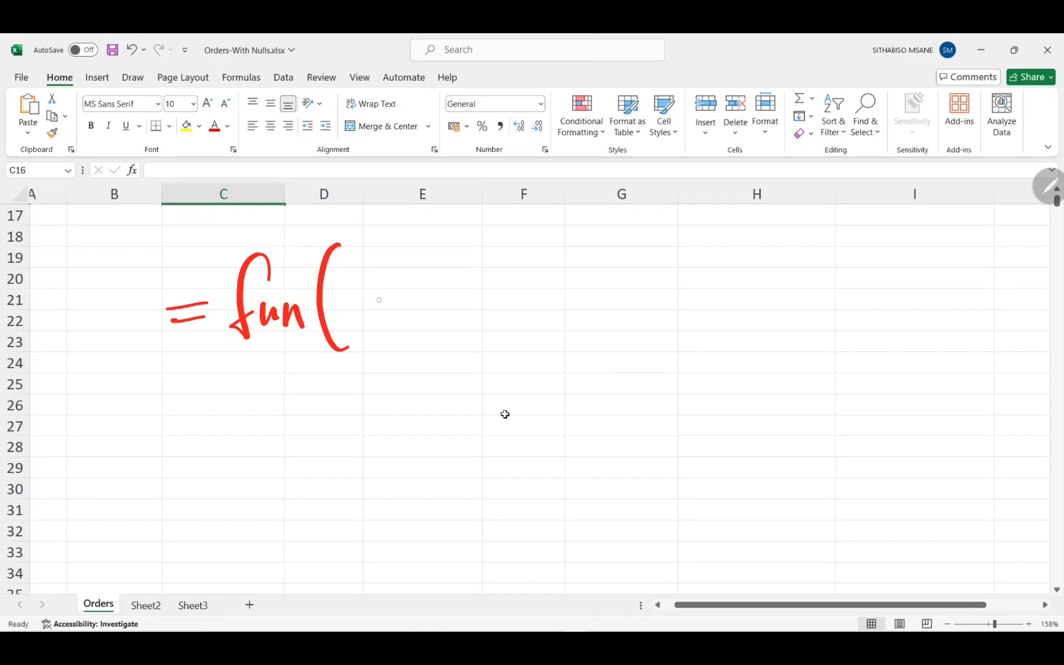
mouse_move(364, 295)
mouse_down()
mouse_move(389, 313)
mouse_move(418, 299)
mouse_move(428, 337)
mouse_up()
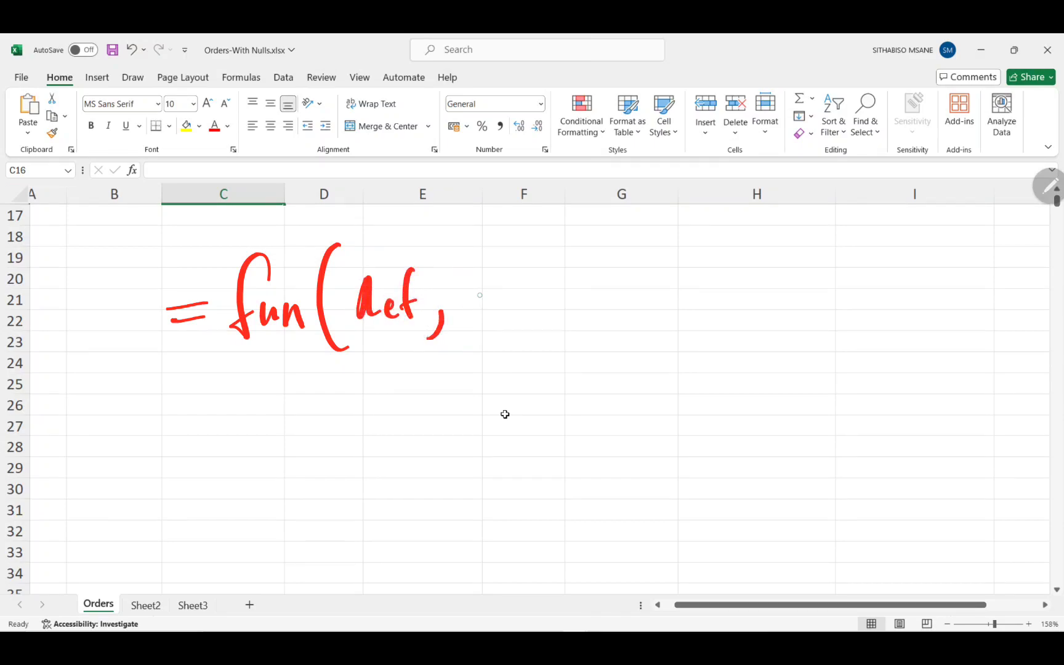
drag(476, 259, 501, 294)
drag(427, 313, 427, 323)
drag(506, 295, 529, 303)
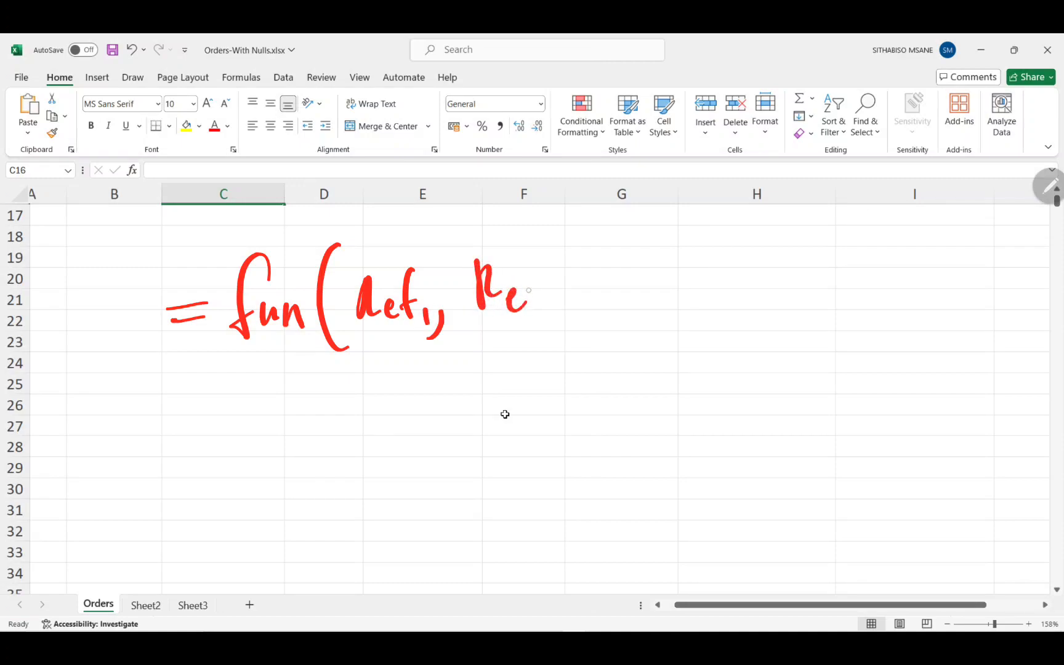
drag(541, 257, 537, 312)
drag(538, 259, 551, 257)
drag(526, 276, 573, 299)
drag(575, 253, 570, 340)
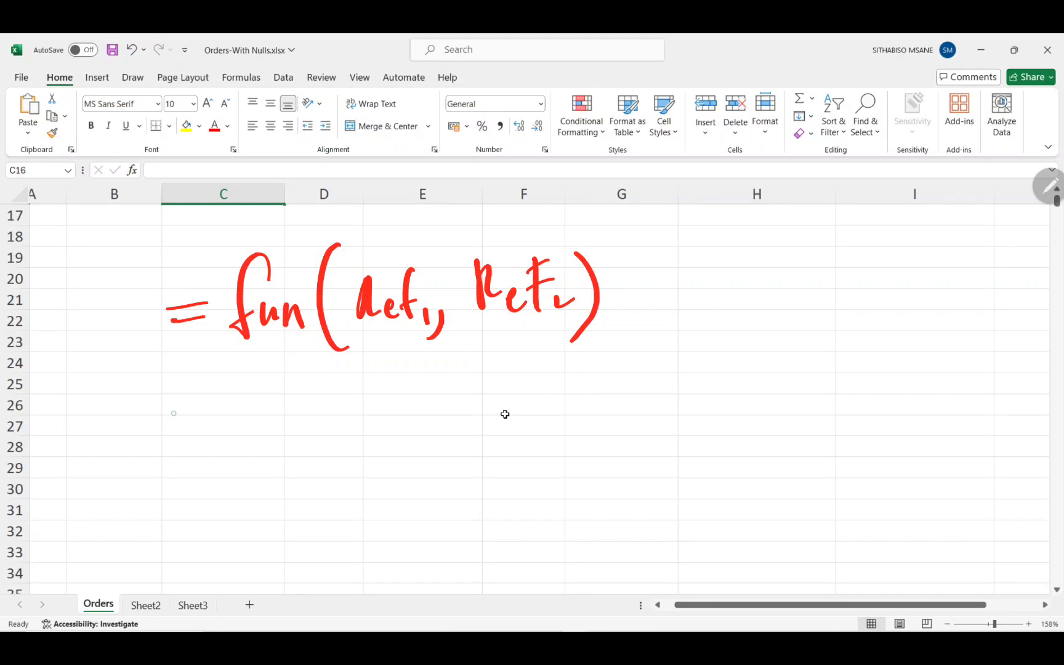
Handwrite a second syntax line in red below the first, = fn( ) with two references joined by a colon
drag(170, 408, 198, 404)
drag(170, 425, 193, 422)
mouse_move(260, 362)
mouse_down()
mouse_move(224, 442)
mouse_move(250, 424)
mouse_up()
drag(255, 438, 289, 426)
drag(321, 378, 328, 445)
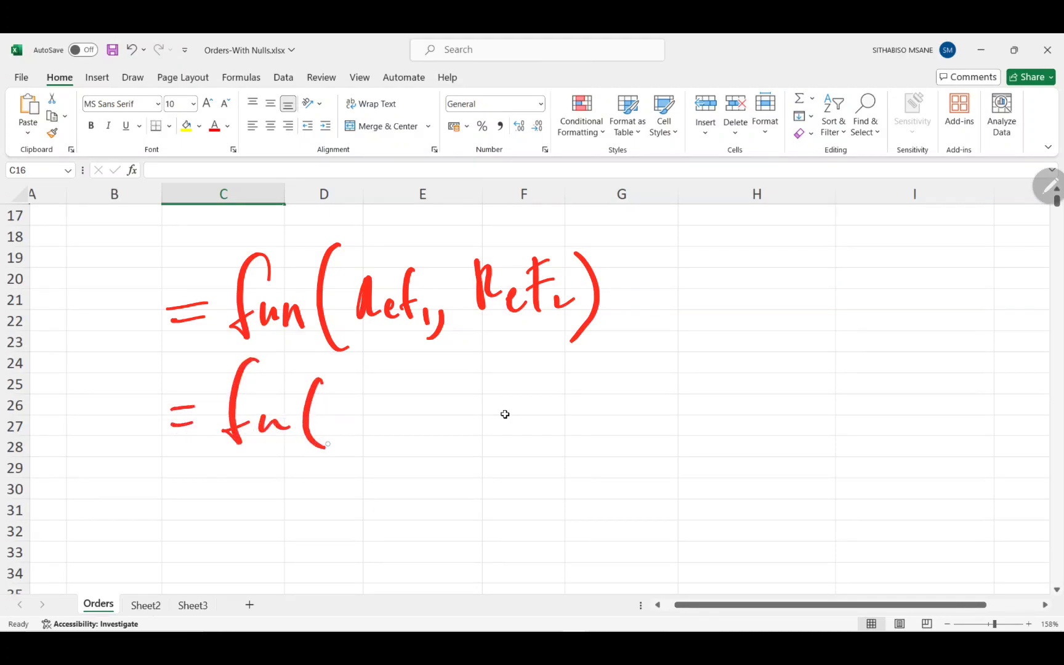
mouse_move(358, 377)
mouse_down()
mouse_move(358, 440)
mouse_move(414, 425)
mouse_up()
click(448, 390)
click(451, 419)
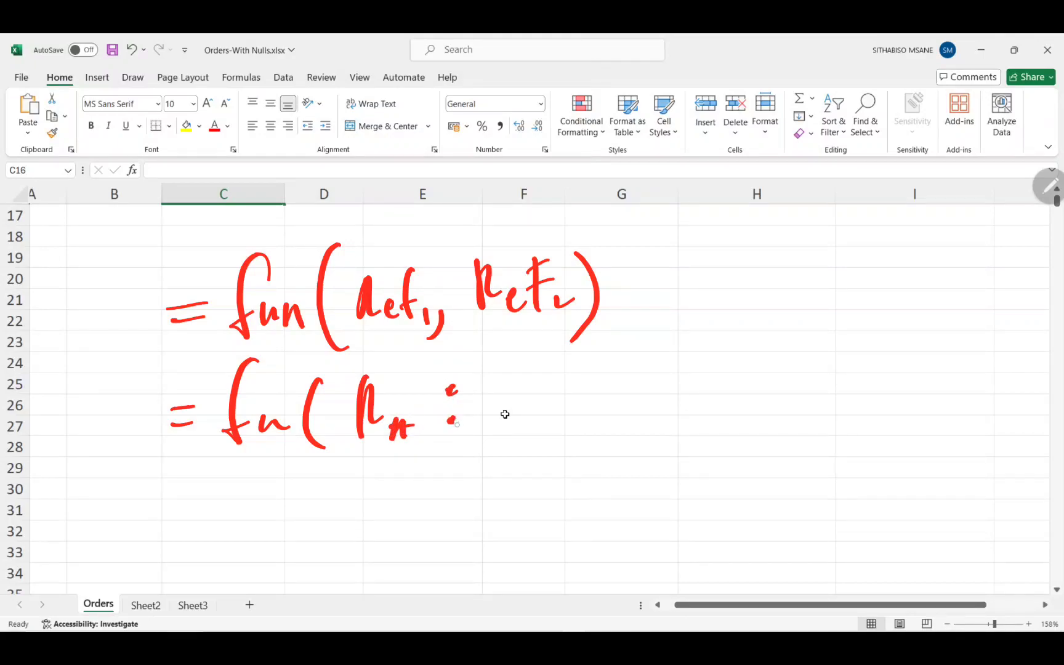
mouse_move(506, 386)
mouse_down()
mouse_move(500, 427)
mouse_move(525, 419)
mouse_move(550, 445)
mouse_up()
drag(552, 359, 559, 454)
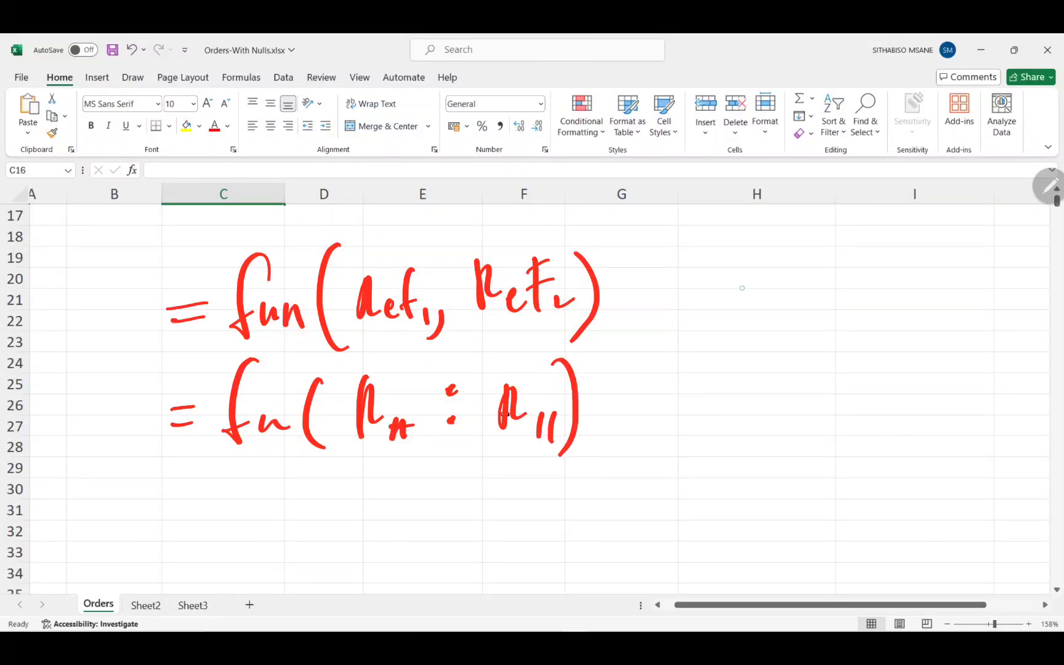
Handwrite the function names sum, max and min in red as a list beside the two syntax lines
drag(756, 276, 839, 284)
mouse_move(730, 369)
mouse_down()
mouse_move(805, 359)
mouse_move(814, 370)
mouse_up()
drag(728, 428, 763, 419)
mouse_move(781, 414)
mouse_down()
mouse_move(779, 423)
mouse_move(829, 414)
mouse_up()
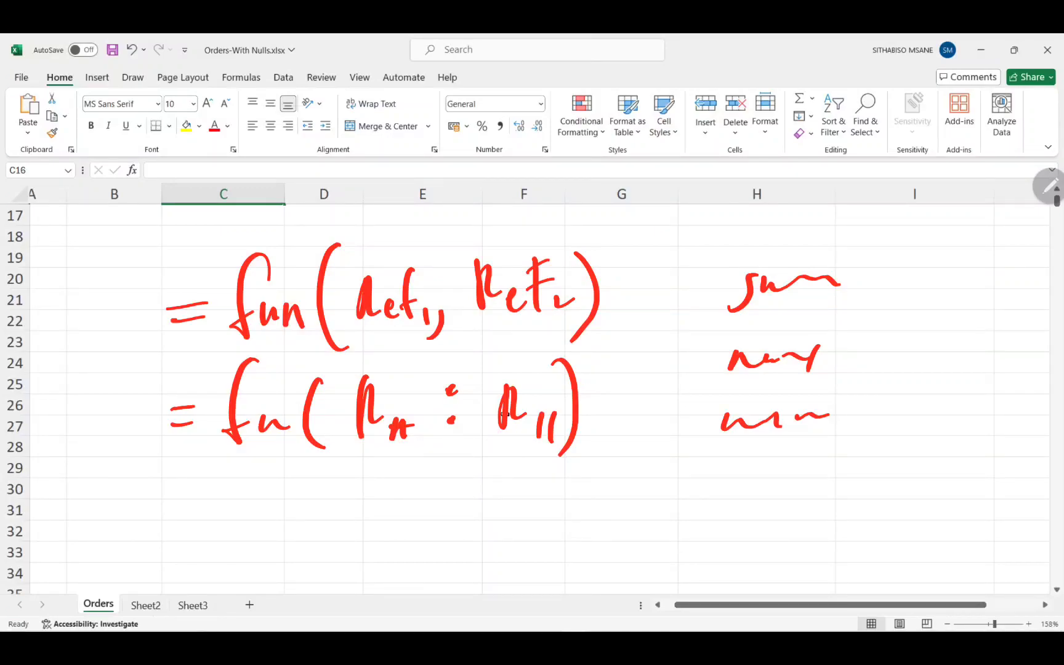
Clear the formulas from cells C13 to C15 below the Order Quantity total
scroll(509, 415, up, 5)
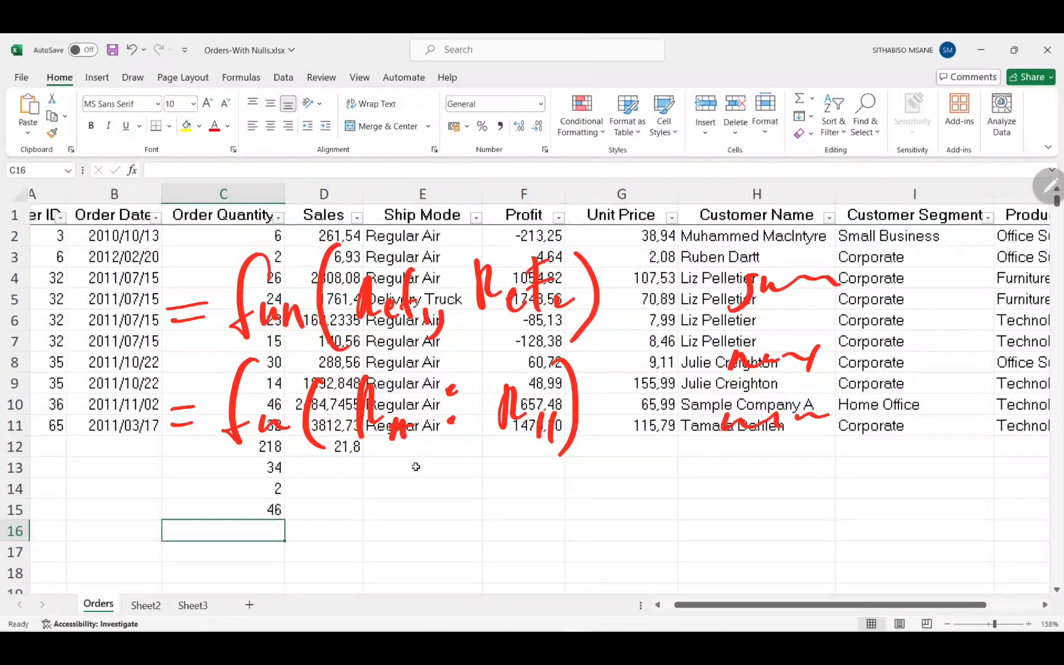
drag(208, 461, 271, 514)
key(Delete)
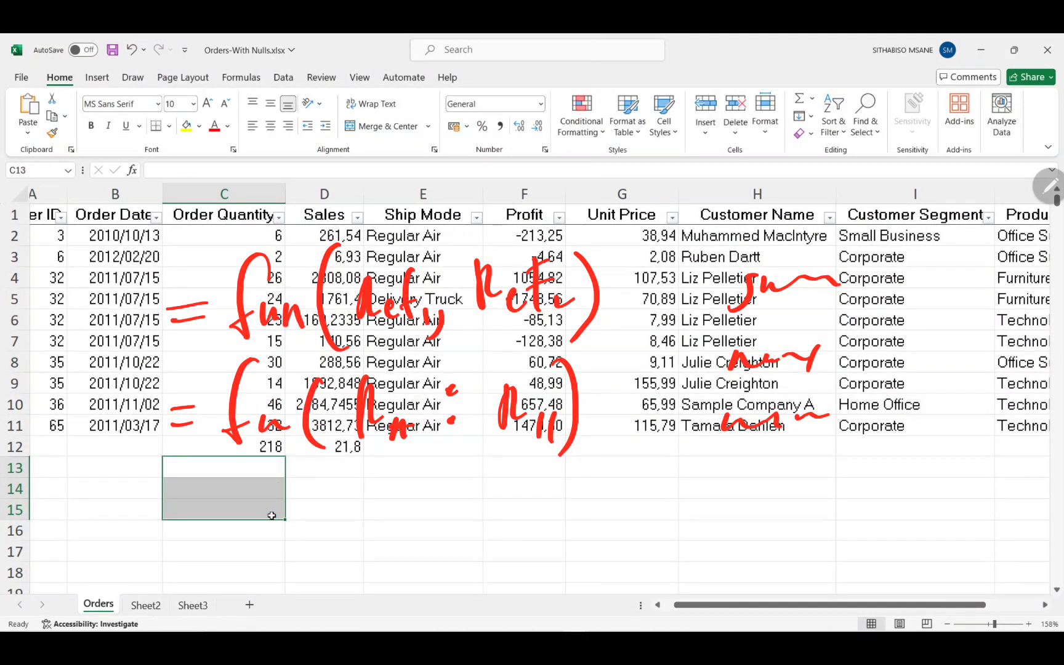
drag(221, 443, 259, 466)
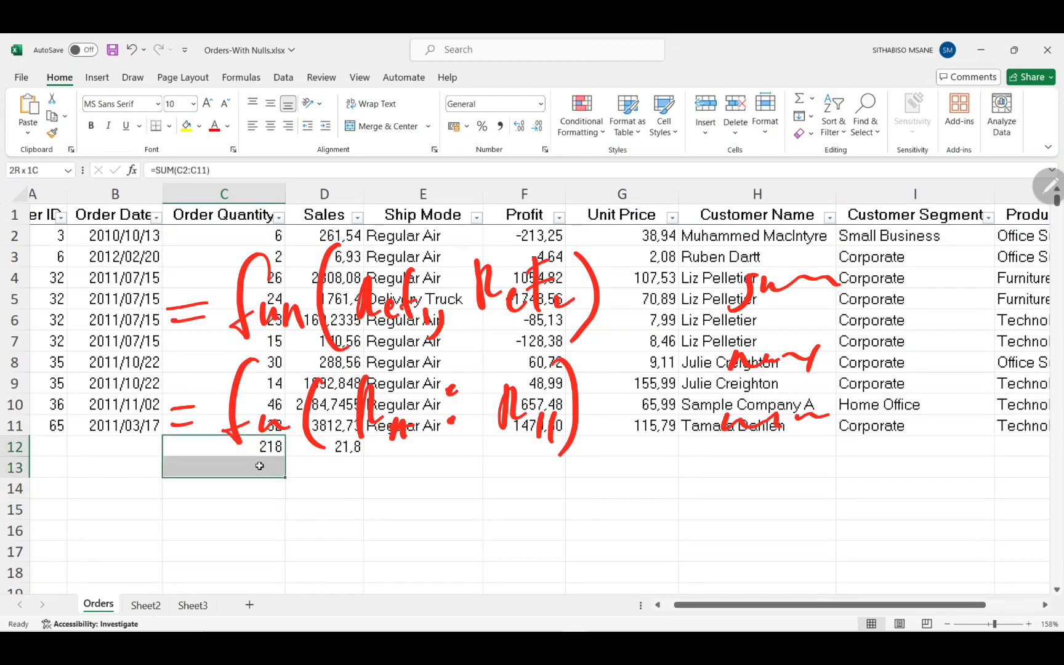
key(BackSpace)
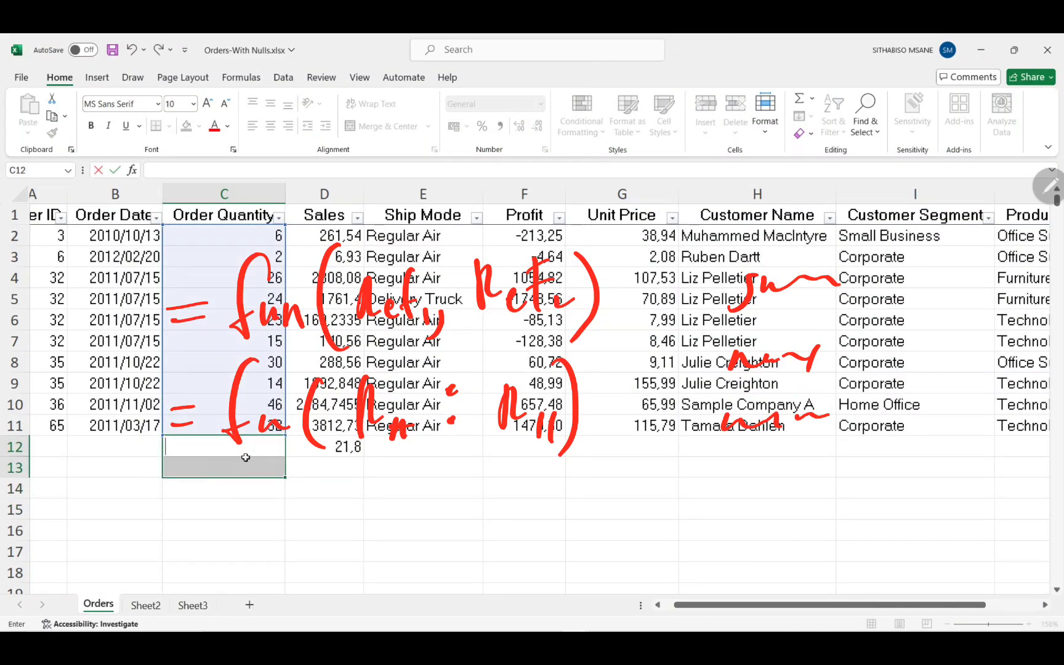
key(F2)
key(Escape)
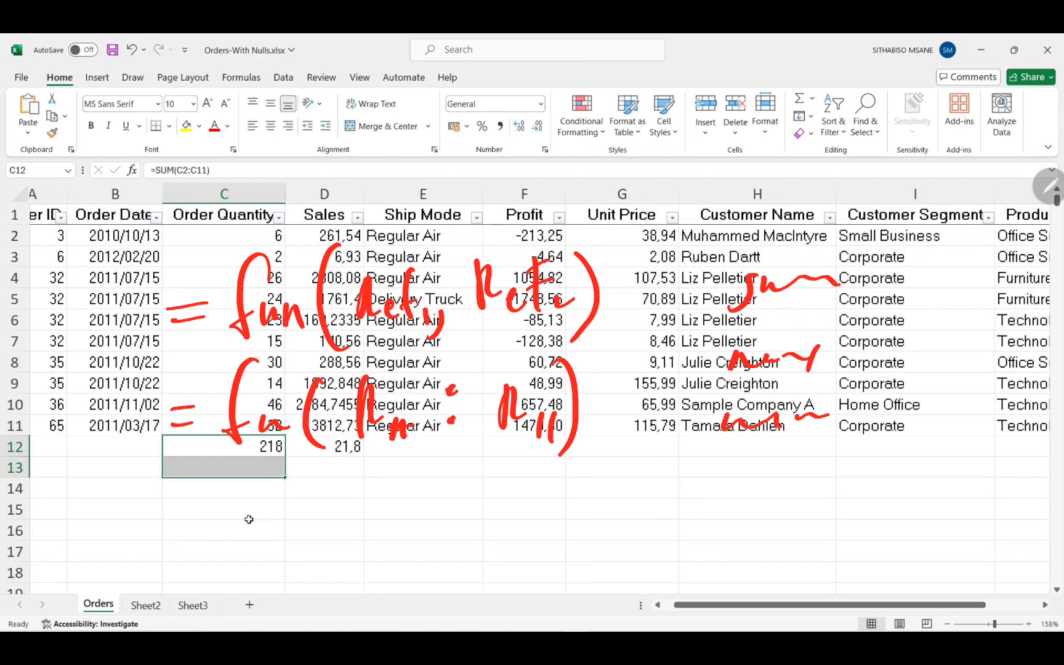
click(249, 517)
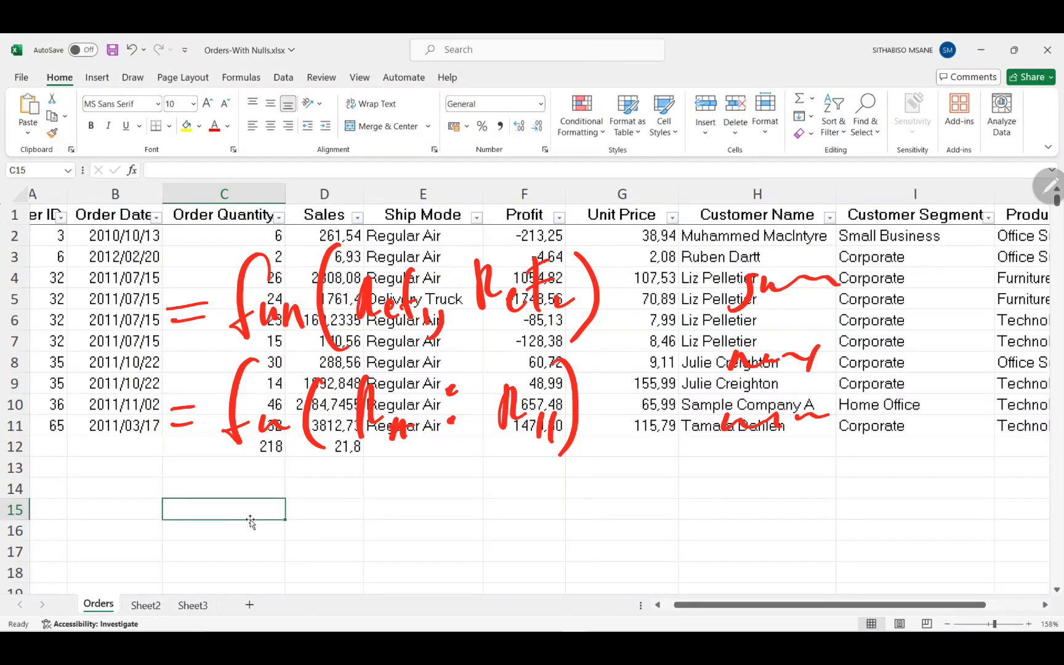
Try to enter a Sum over C2:C11 in cell C13 without a leading equals sign
click(241, 463)
text(S)
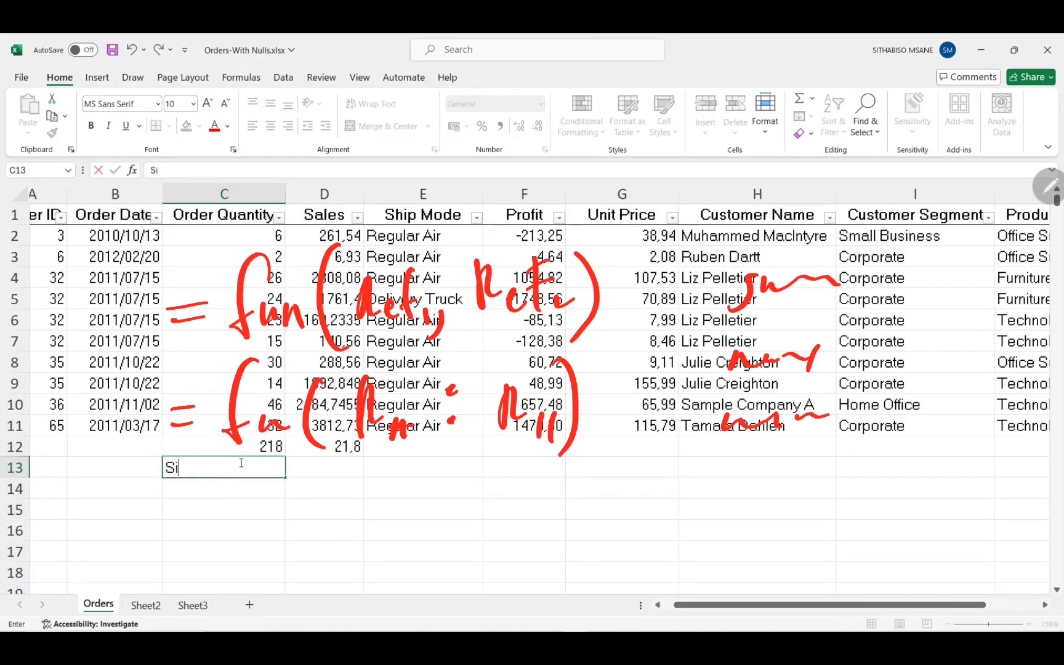
text(um())
drag(205, 233, 245, 418)
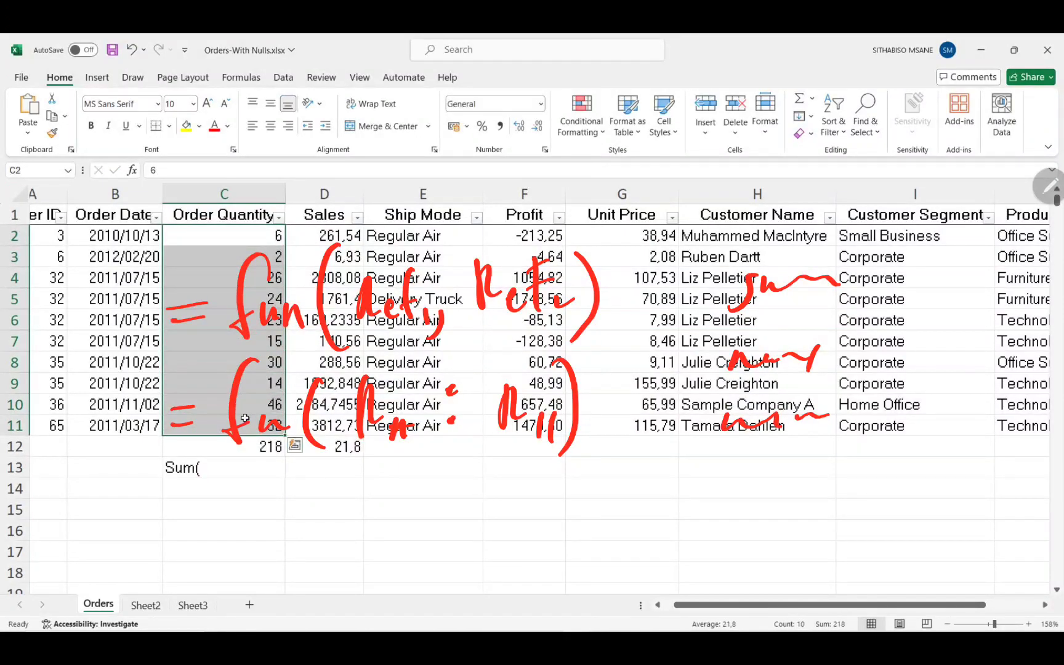
key(Return)
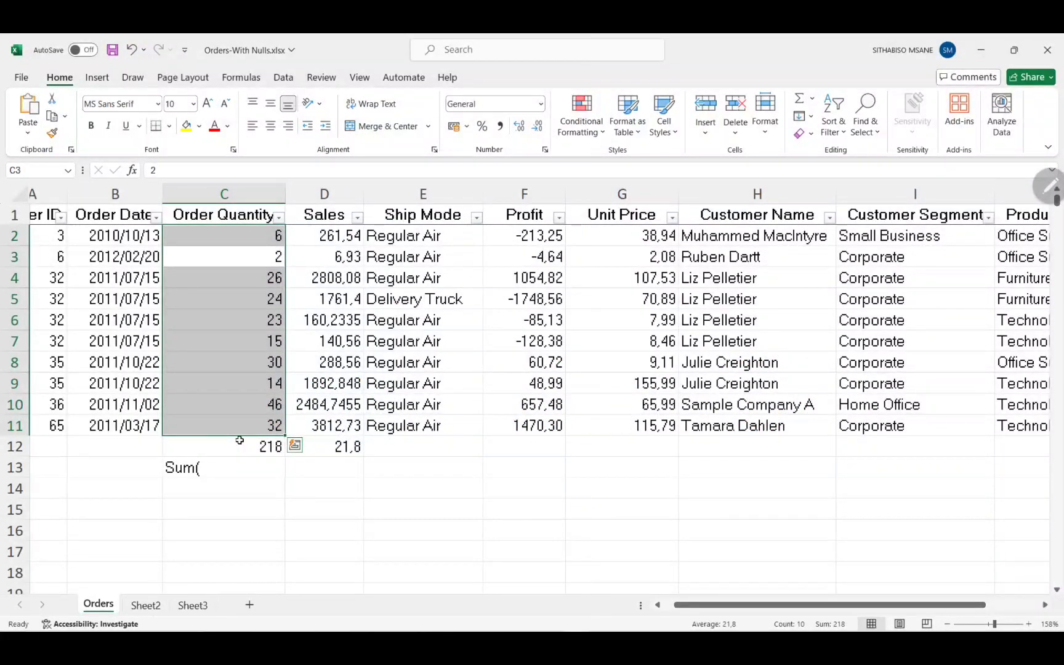
Replace the entry in cell C13 with a SUM formula over the Order Quantity range C2:C11
click(237, 459)
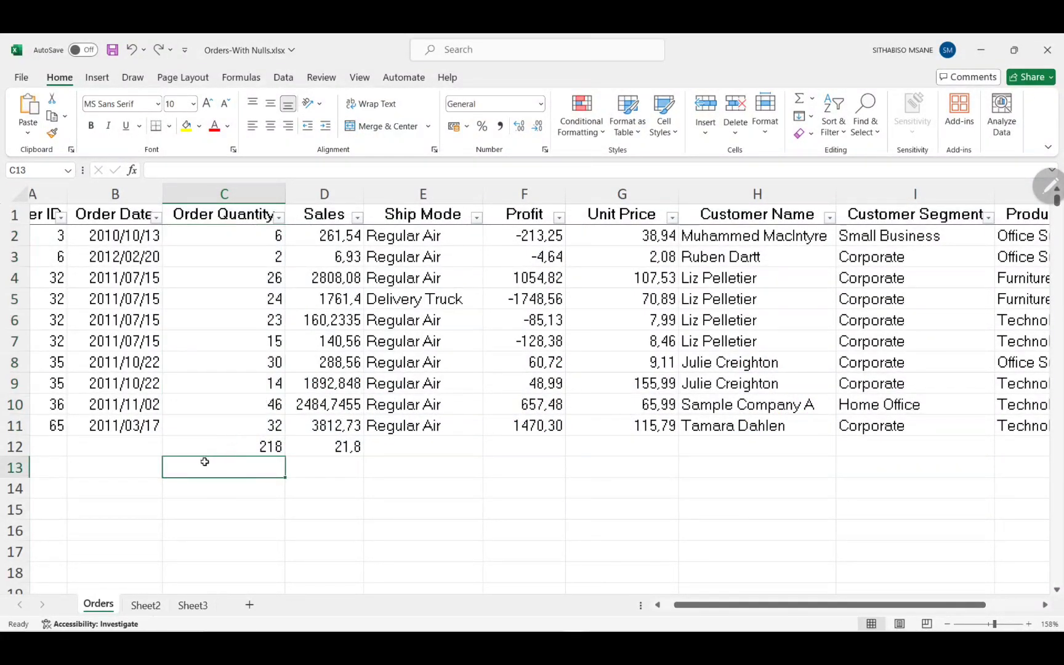
text(=)
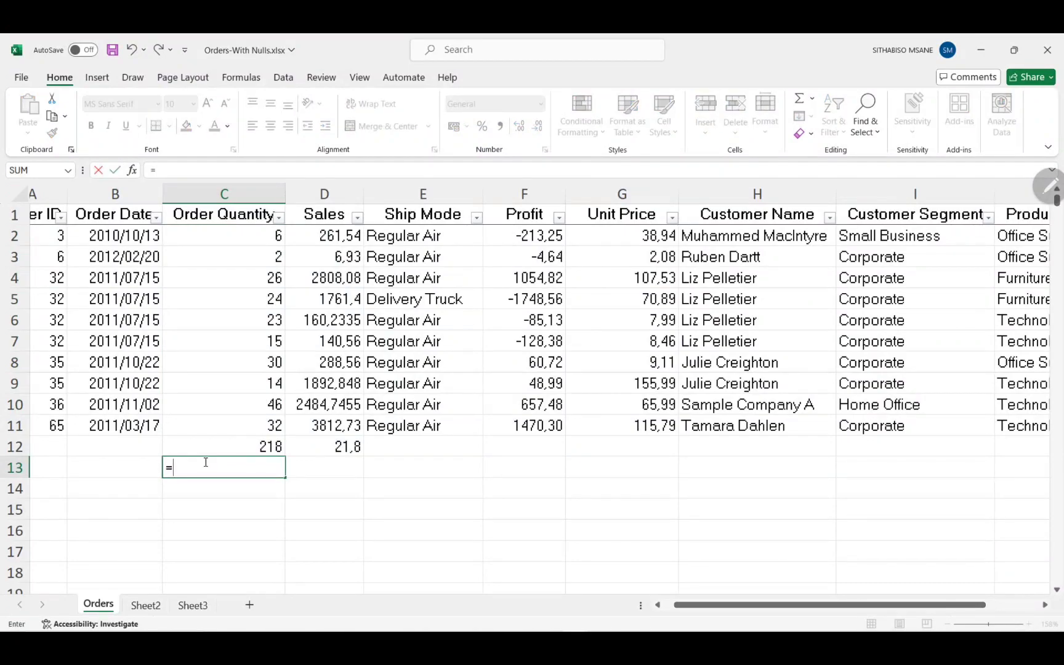
text(sumc)
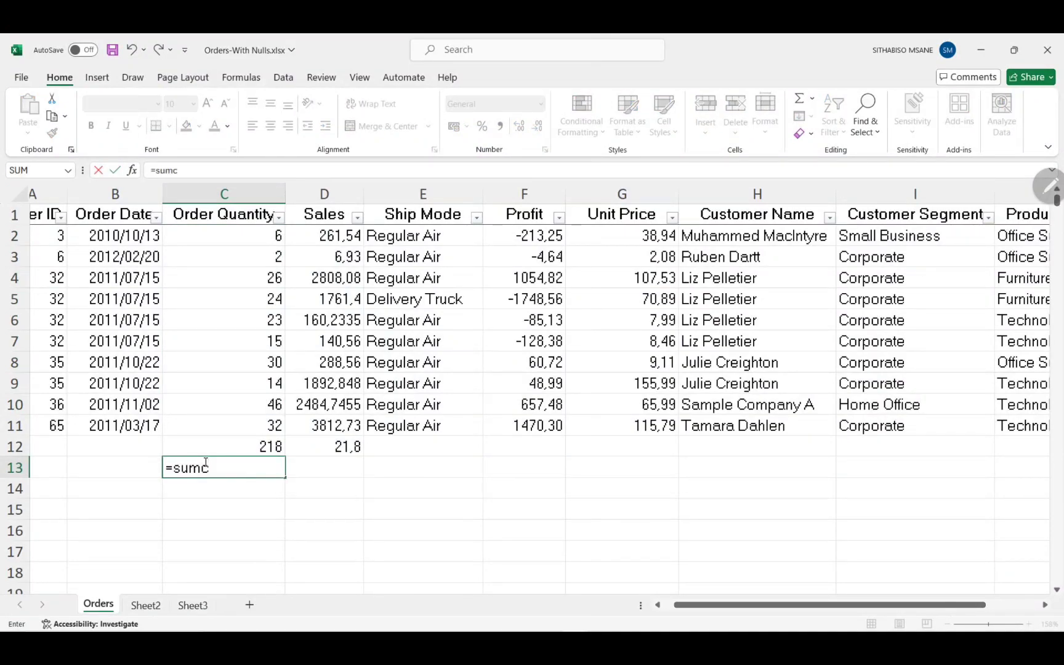
key(BackSpace)
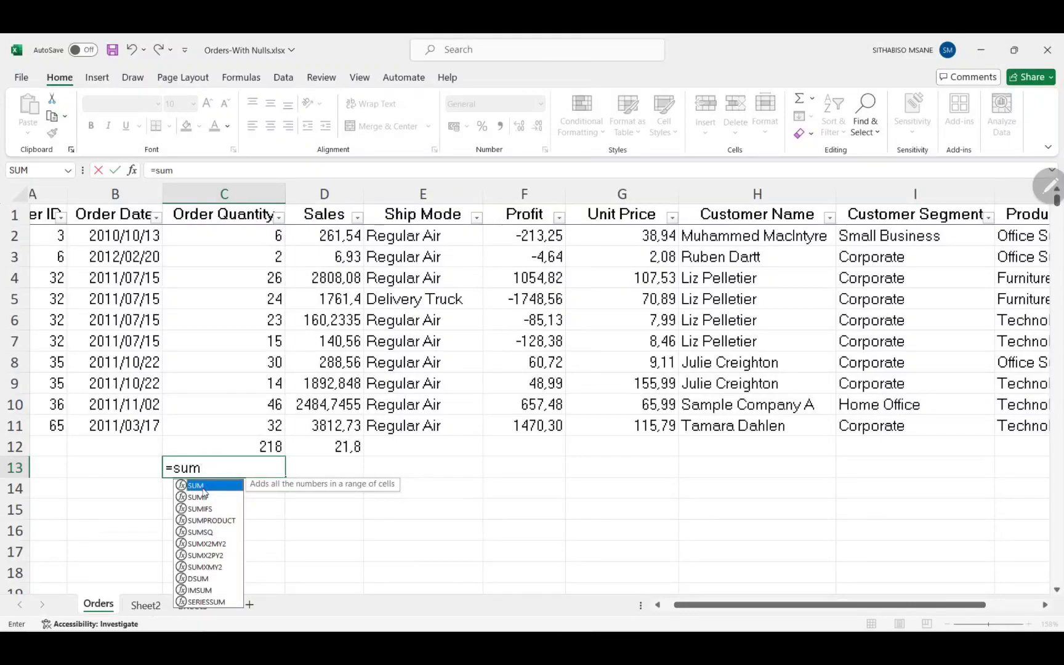
double_click(204, 488)
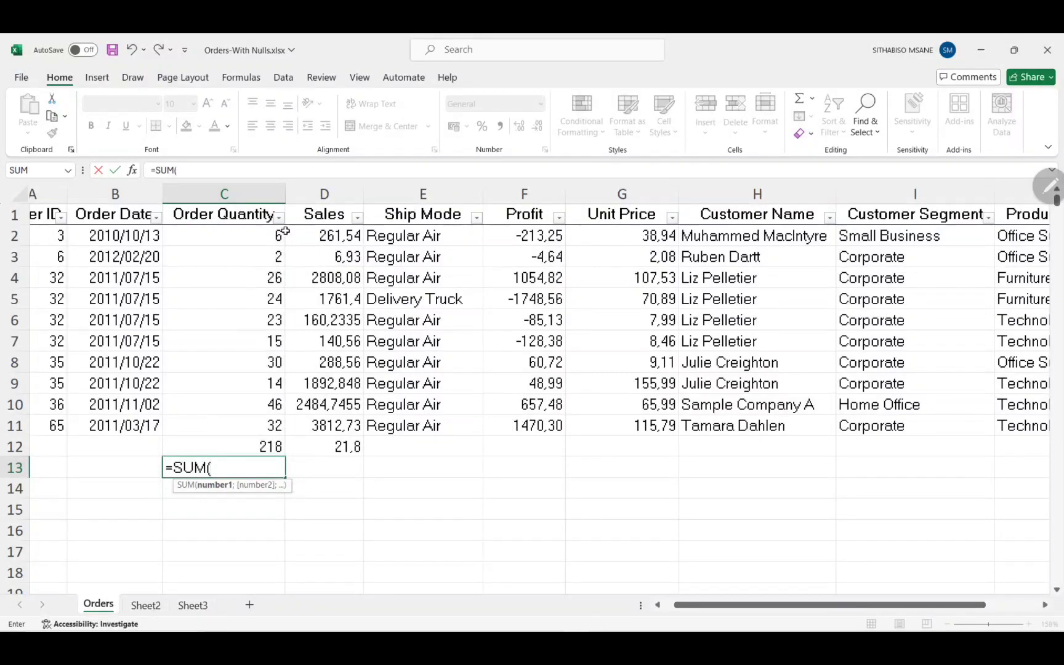
drag(204, 236, 253, 419)
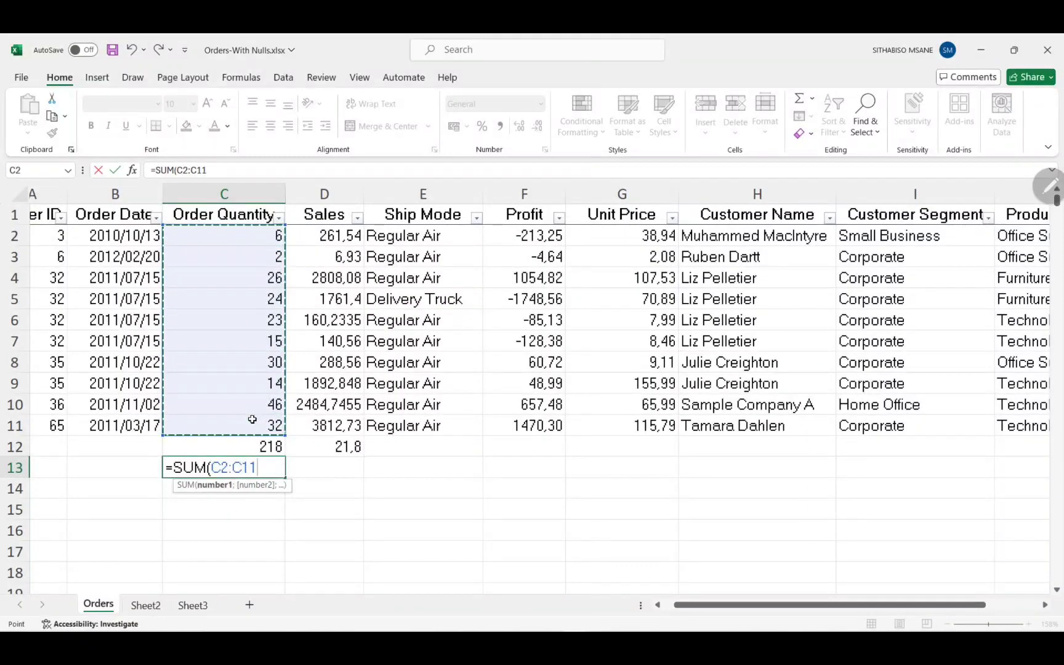
key(Return)
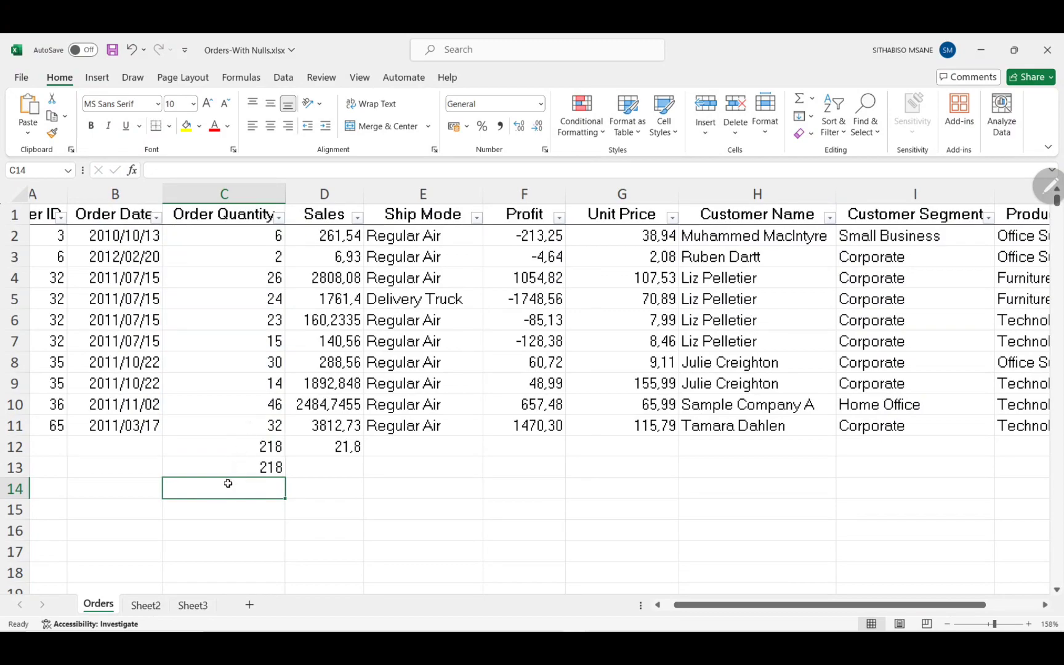
Find the smallest Order Quantity in cell C14 with a MIN formula over C2:C11
text(min)
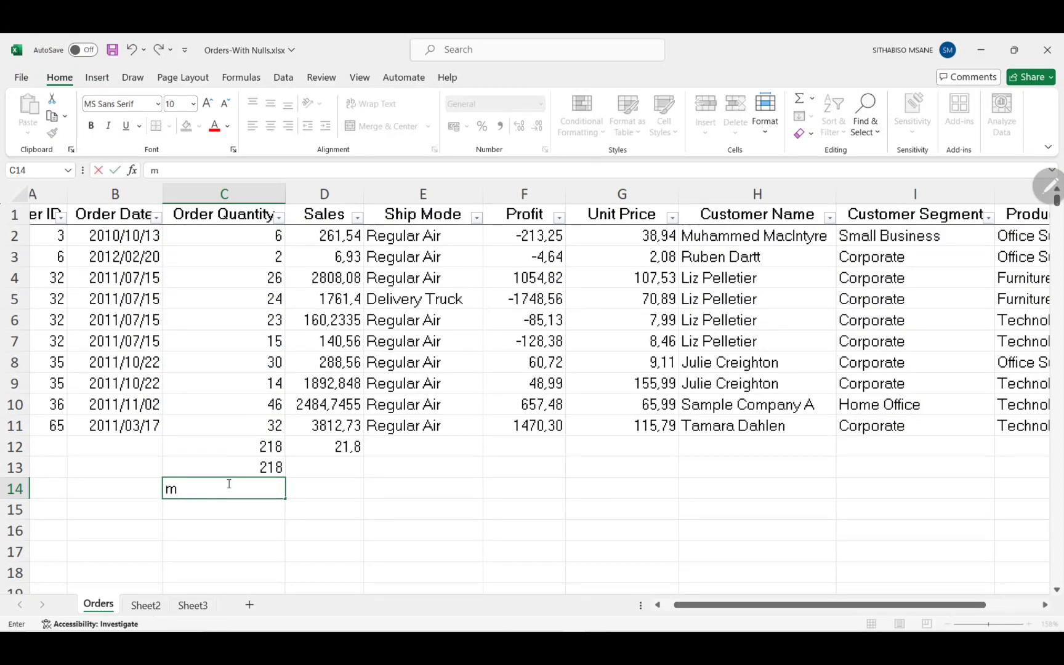
key(BackSpace)
key(BackSpace)
text(=)
key(BackSpace)
key(BackSpace)
text(=min)
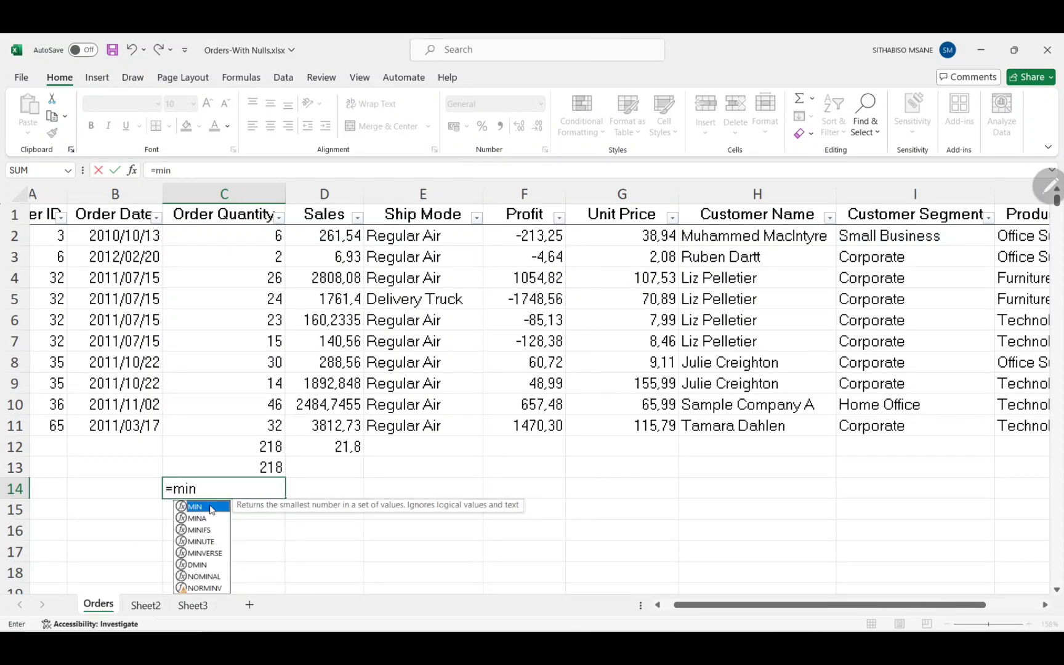
double_click(210, 509)
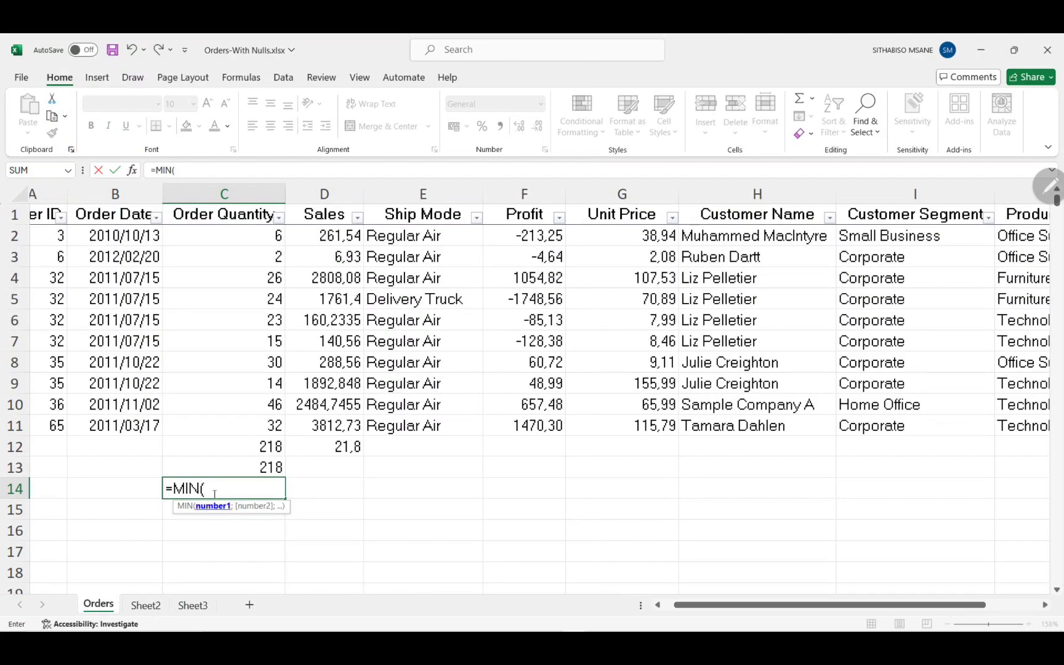
drag(214, 231, 275, 423)
text())
key(Return)
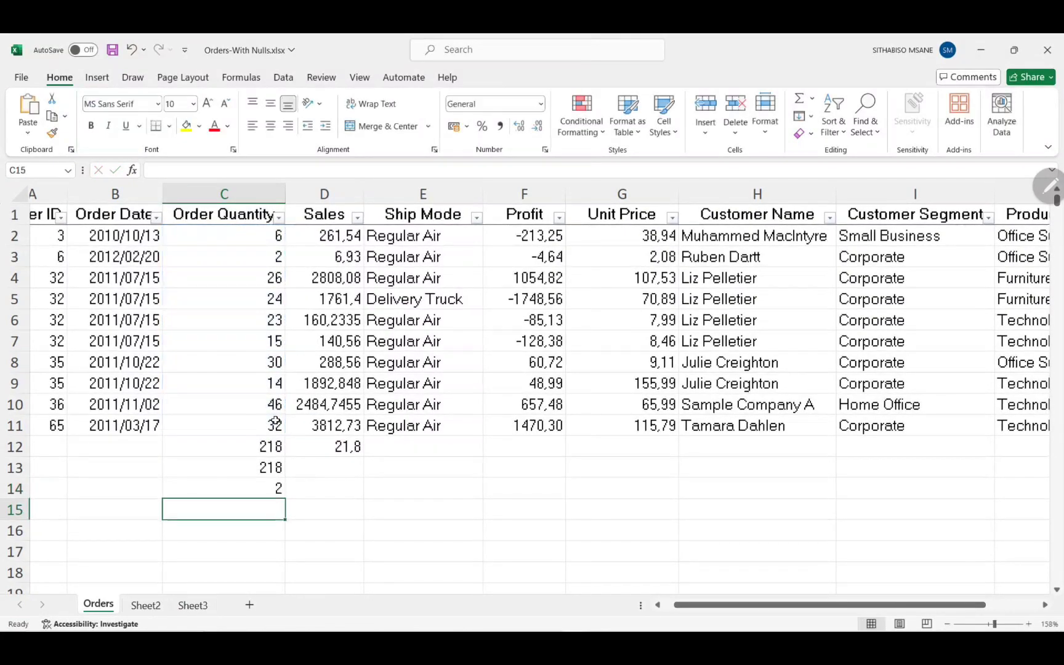
Calculate the Order Quantity's standard deviation in cell C15 with =STDEV.P(C2:C11) and review the finished formula
double_click(247, 506)
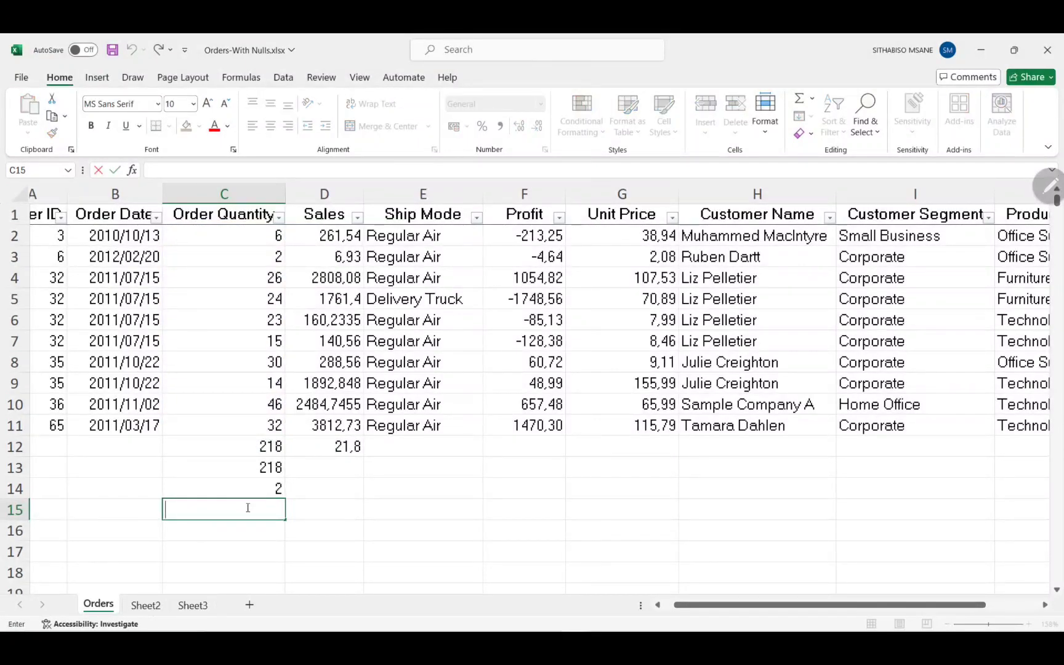
text(+)
key(BackSpace)
text(s)
right_click(248, 510)
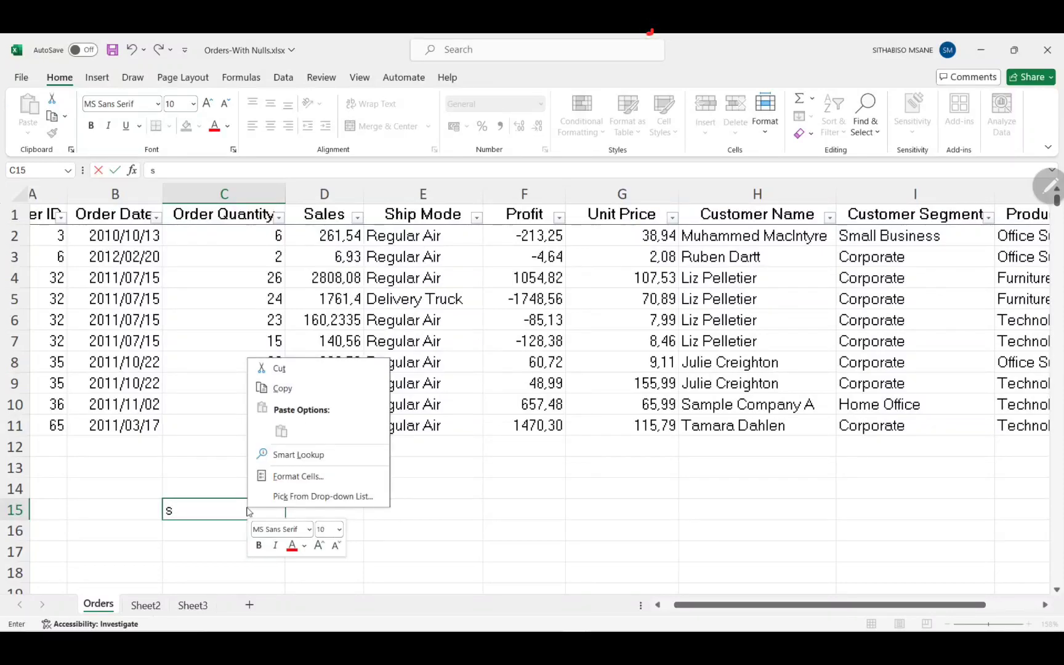
click(203, 500)
key(BackSpace)
text(=)
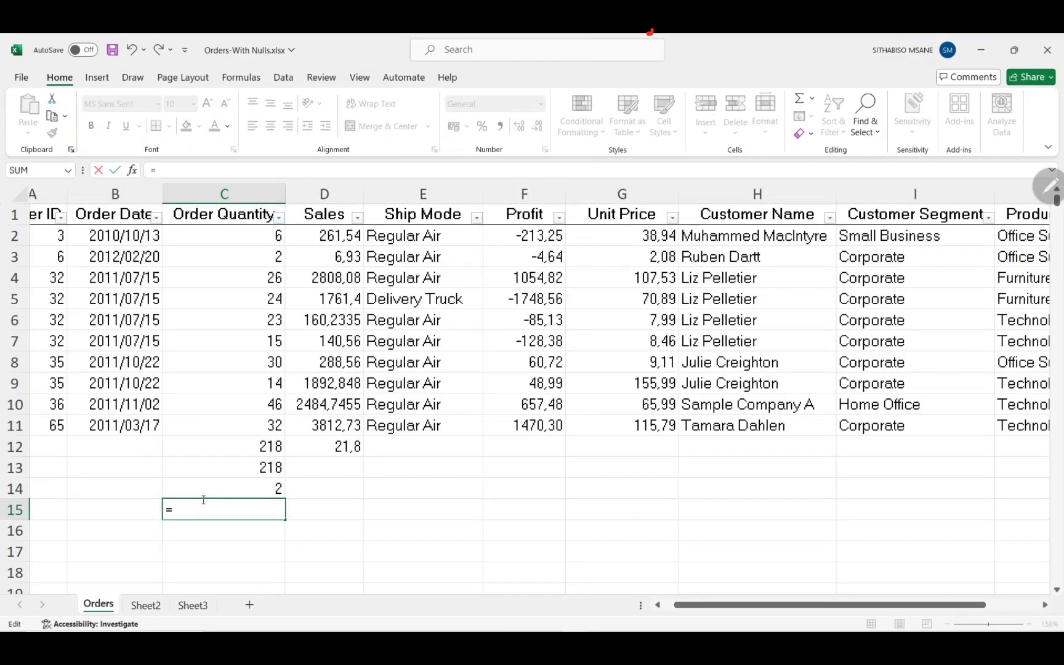
text(s)
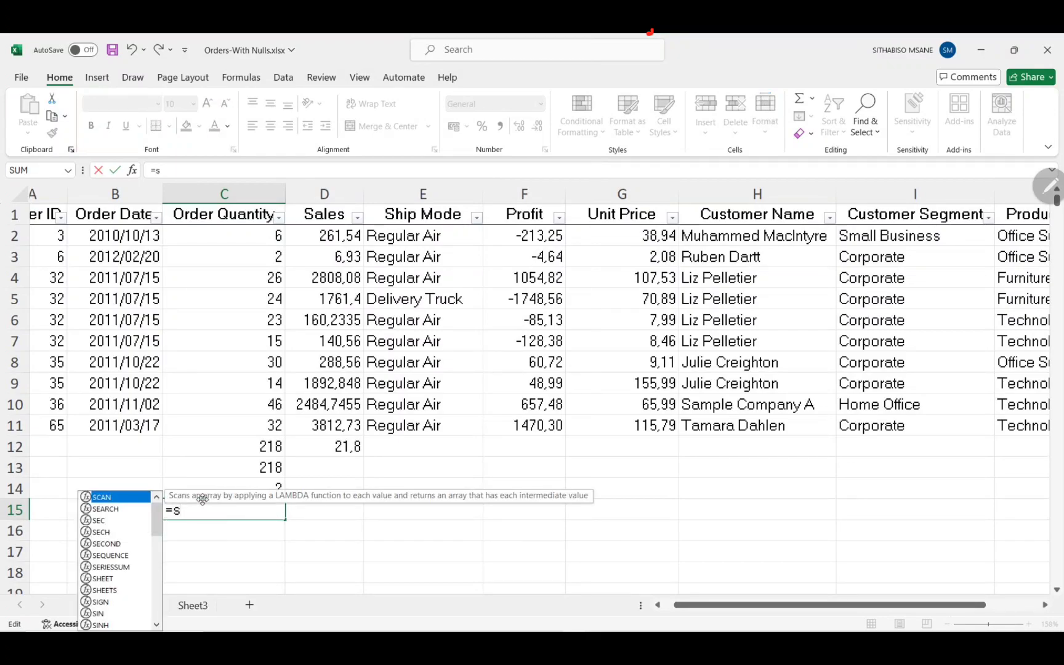
text(t)
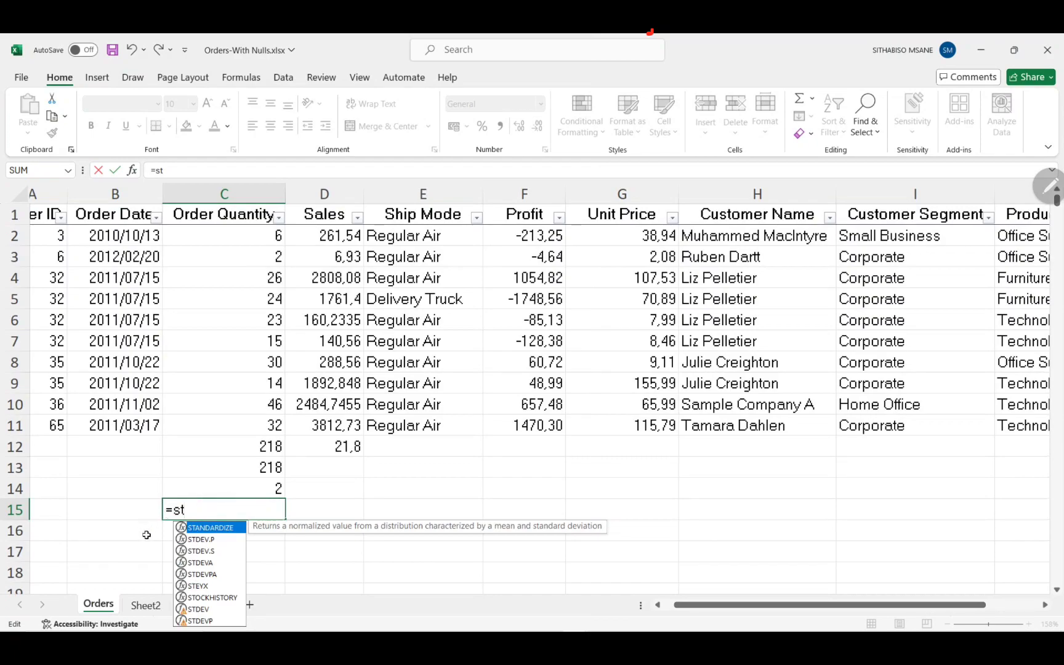
double_click(227, 541)
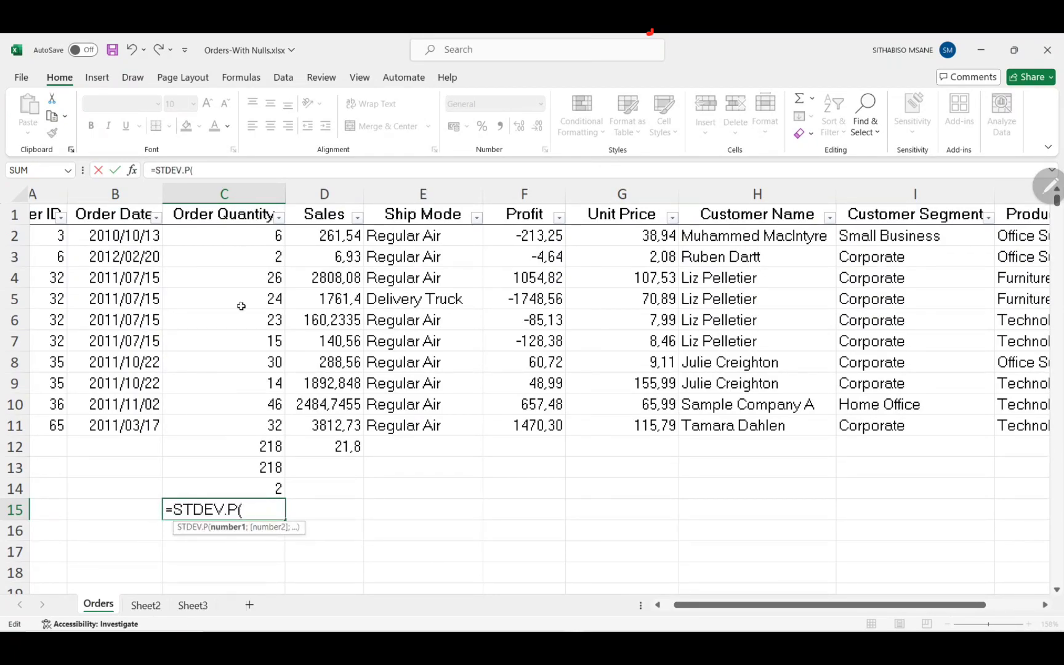
drag(219, 233, 269, 420)
key(Return)
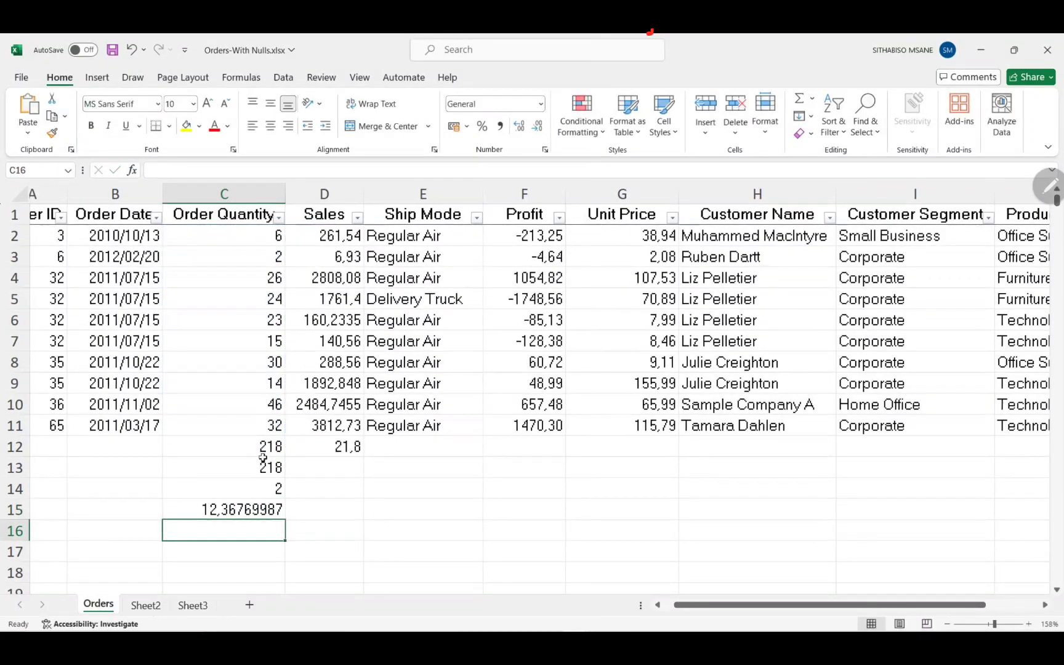
click(248, 509)
double_click(248, 509)
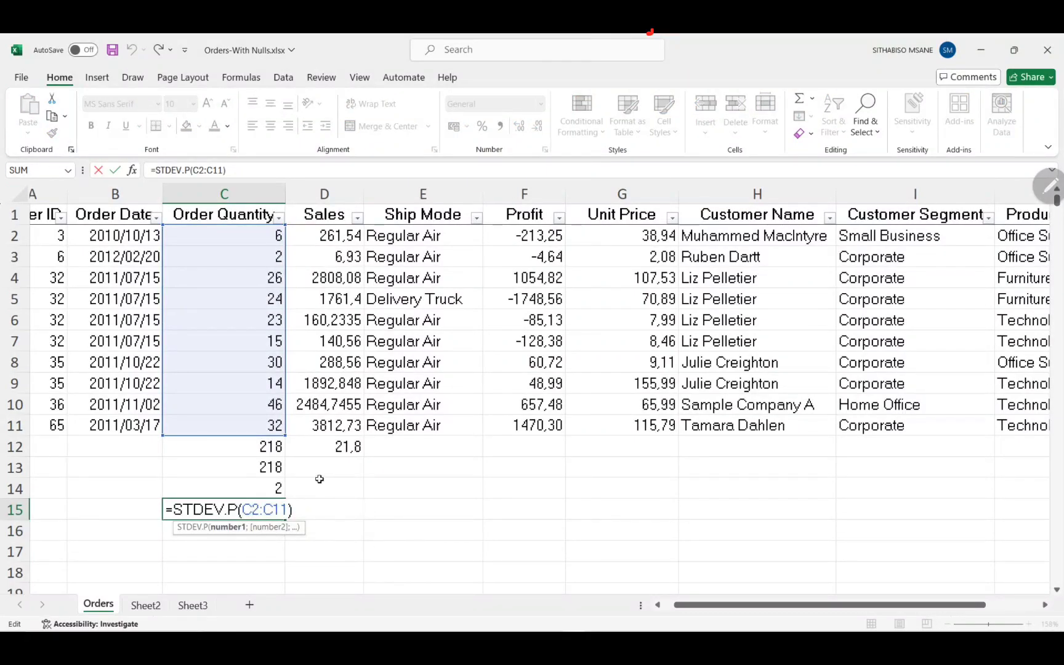
key(Escape)
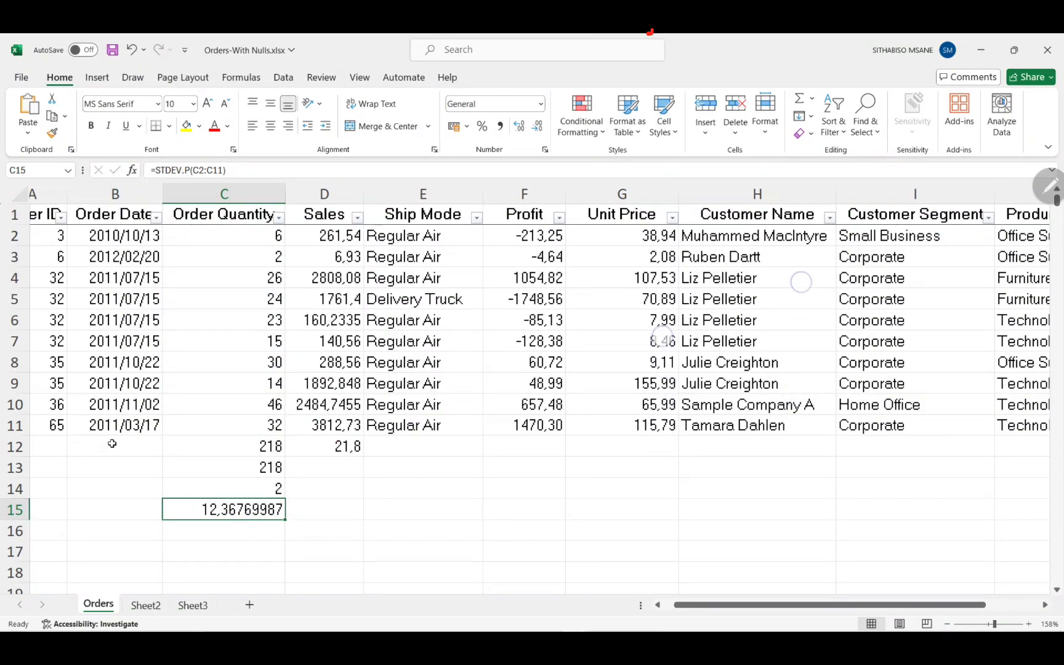
Handwrite the rounding syntax Round(Input, 2) in red on the empty rows below the table
scroll(112, 443, down, 1)
scroll(112, 443, down, 4)
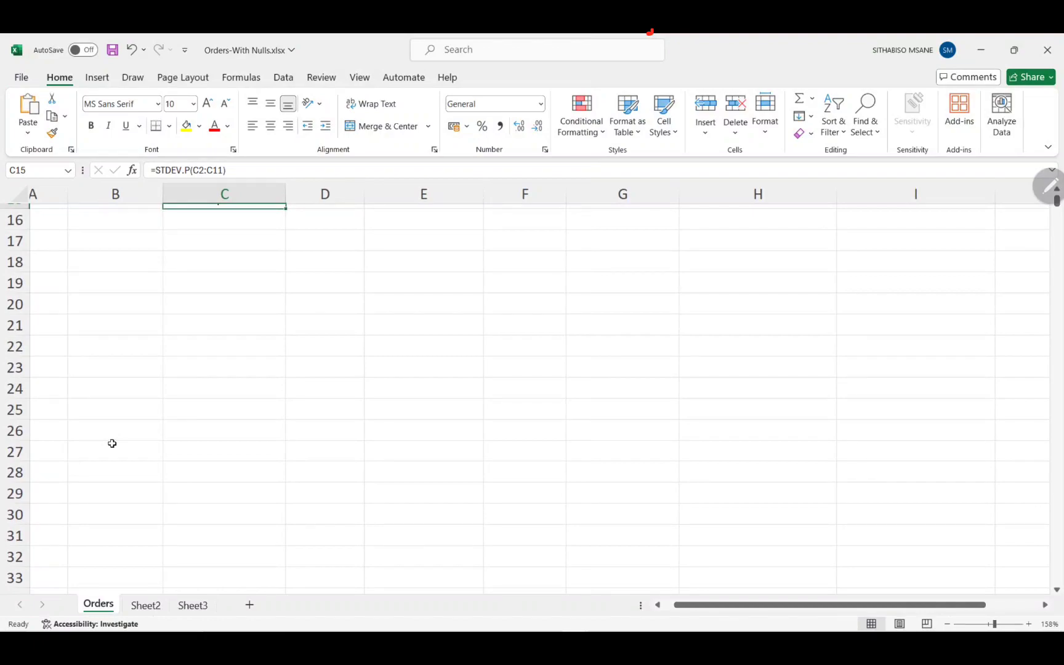
mouse_move(430, 319)
mouse_down()
mouse_move(566, 300)
mouse_move(585, 312)
mouse_up()
mouse_move(634, 248)
mouse_down()
mouse_move(619, 260)
mouse_move(636, 323)
mouse_move(690, 289)
mouse_move(736, 306)
mouse_move(732, 298)
mouse_move(659, 308)
mouse_move(721, 300)
mouse_up()
drag(736, 286, 759, 327)
drag(775, 285, 769, 317)
drag(777, 300, 762, 324)
drag(799, 280, 822, 303)
drag(834, 242, 853, 328)
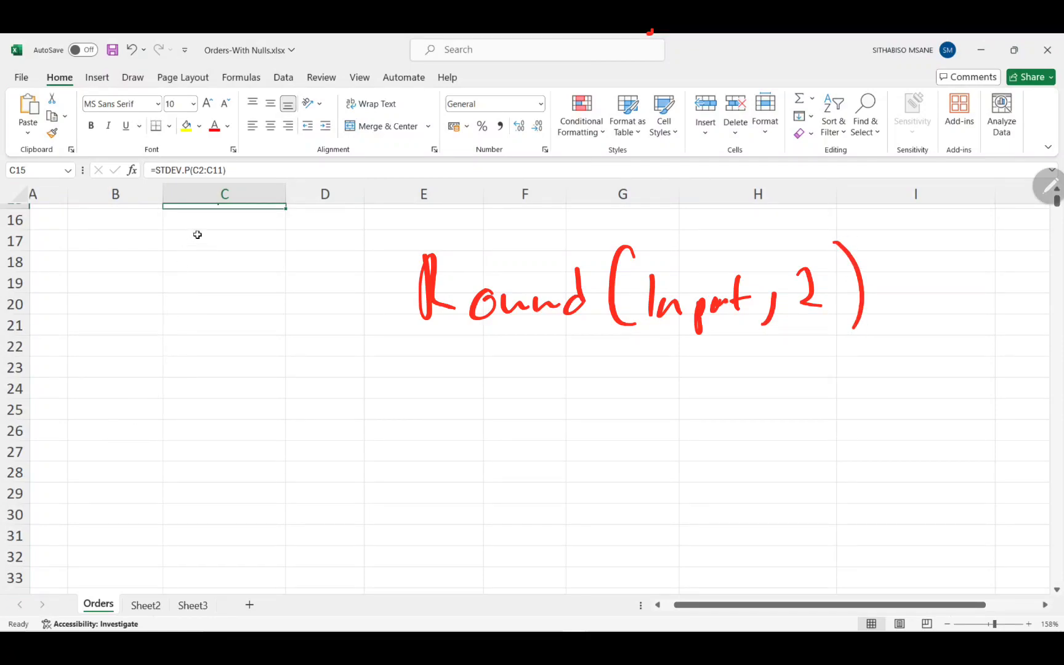
Try to enter =ROUND(2.3453,2) in cell C17, using a decimal point and a comma separator
scroll(216, 232, up, 5)
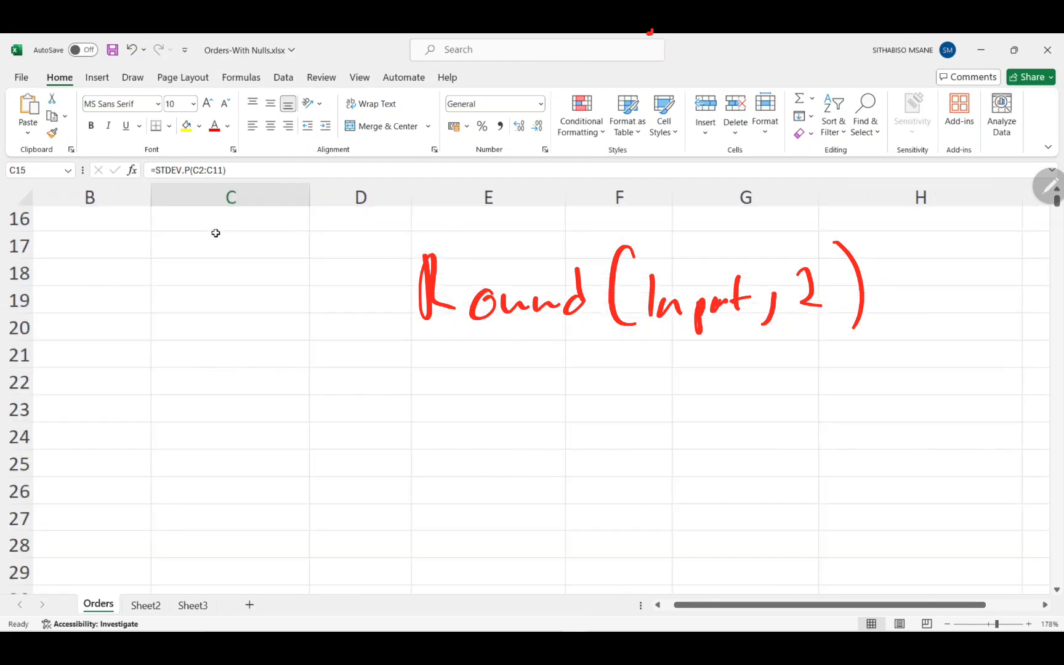
click(201, 263)
text(+)
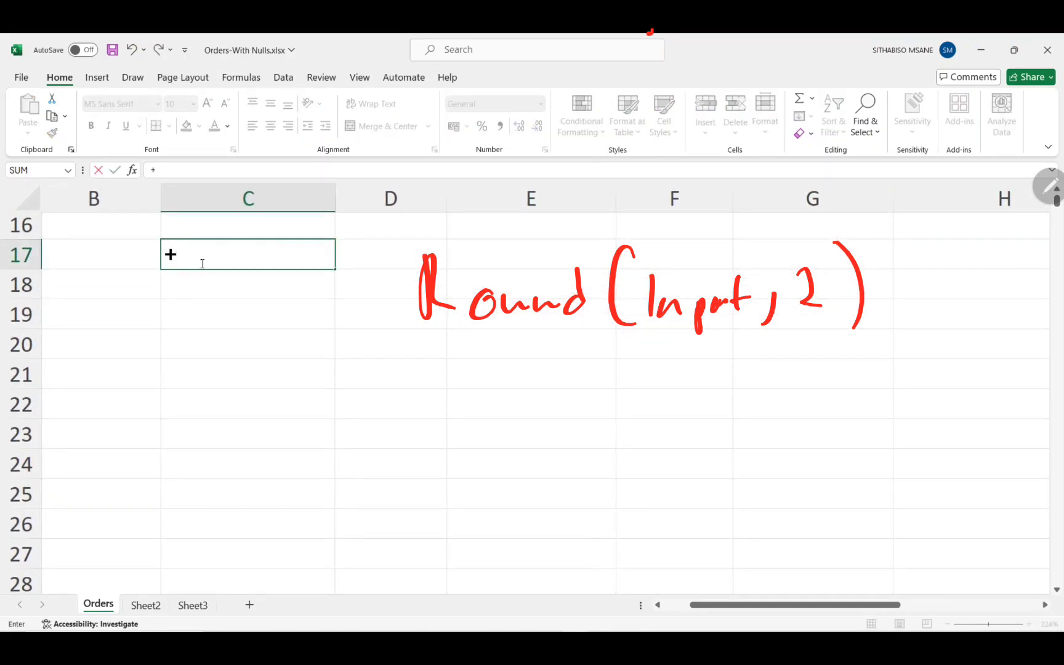
key(Escape)
text(=ro)
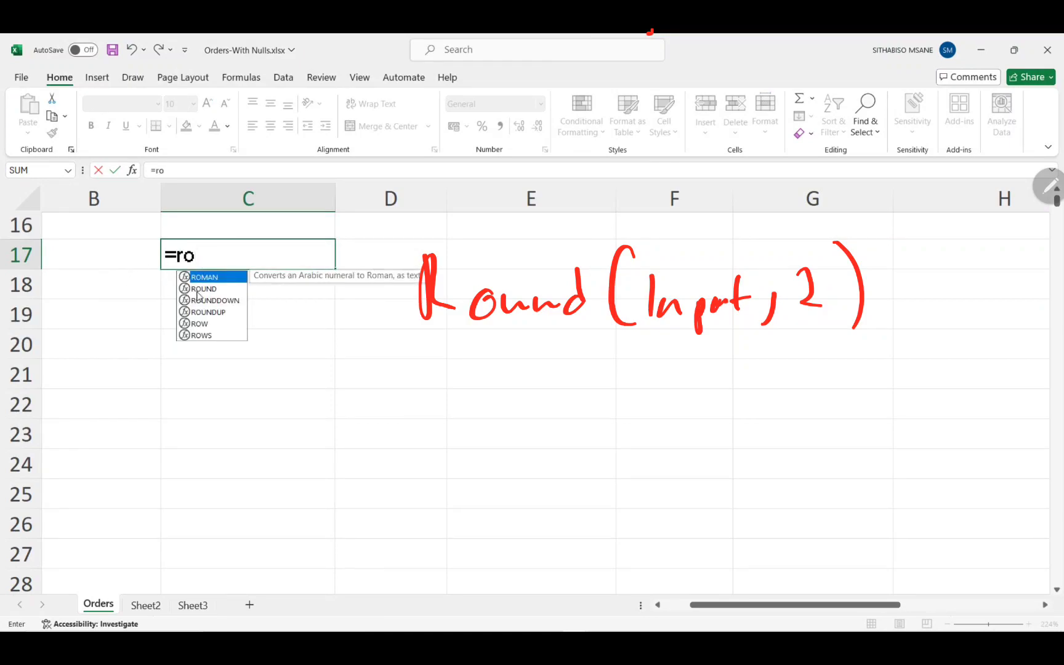
click(197, 292)
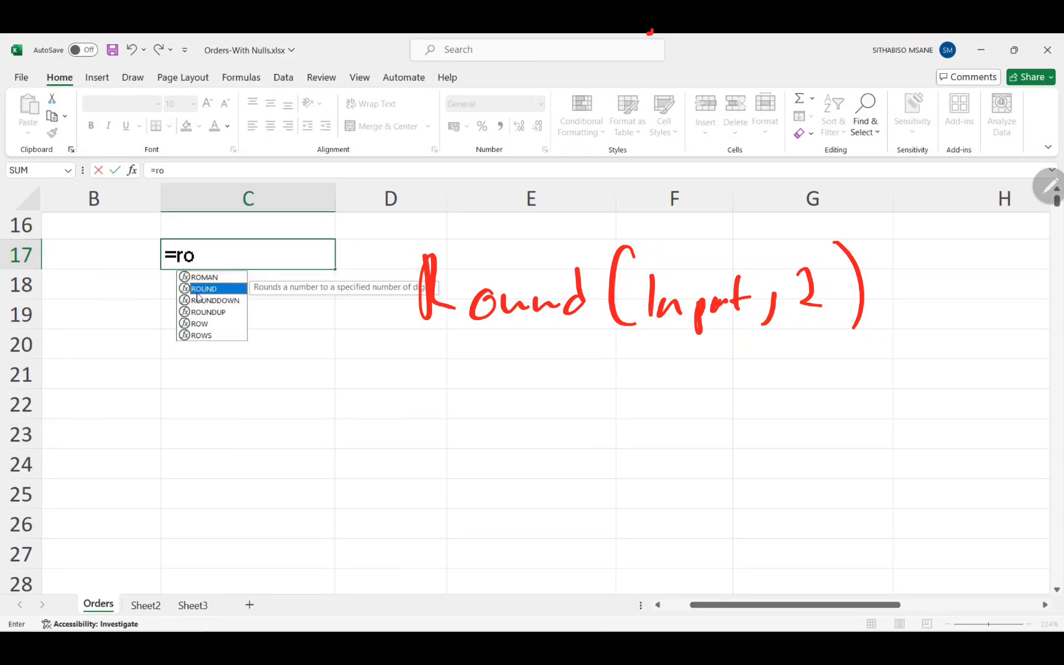
double_click(197, 292)
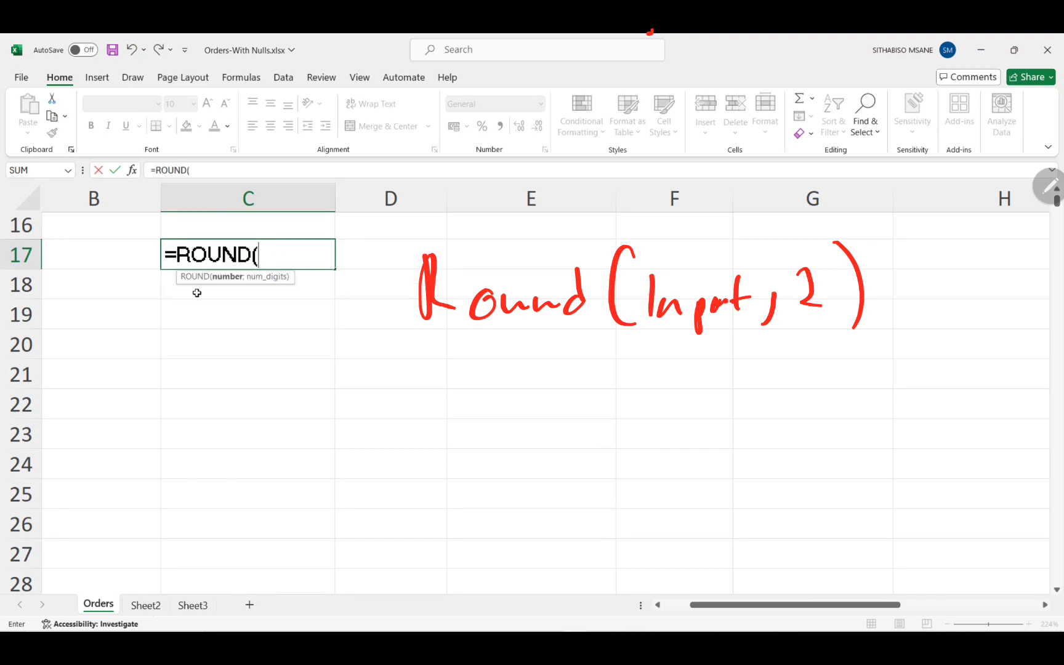
text(2.3453)
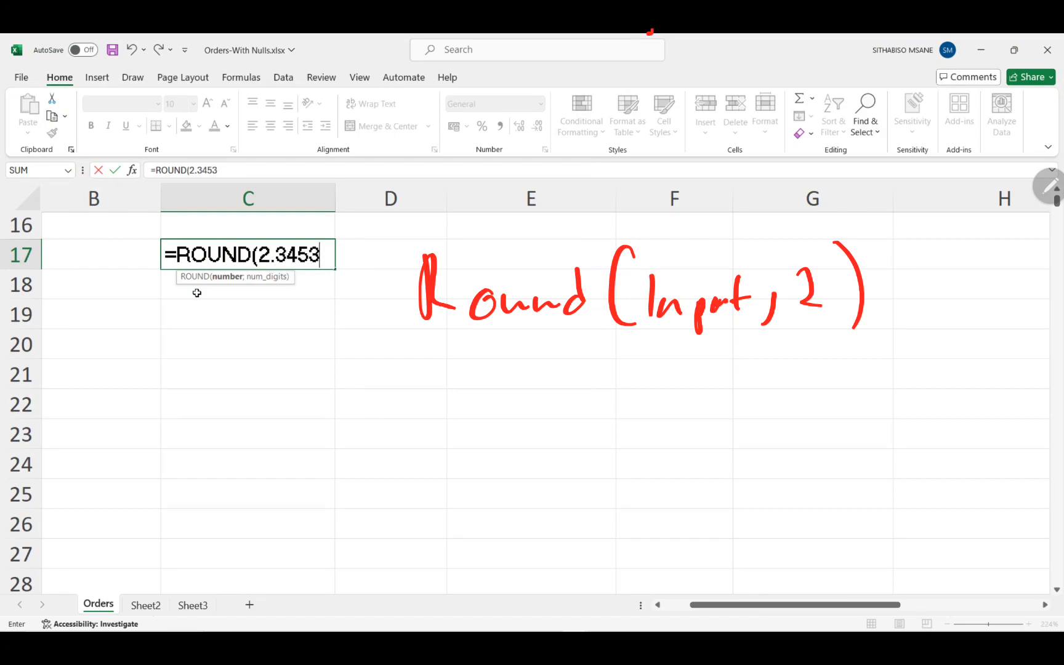
text(,2))
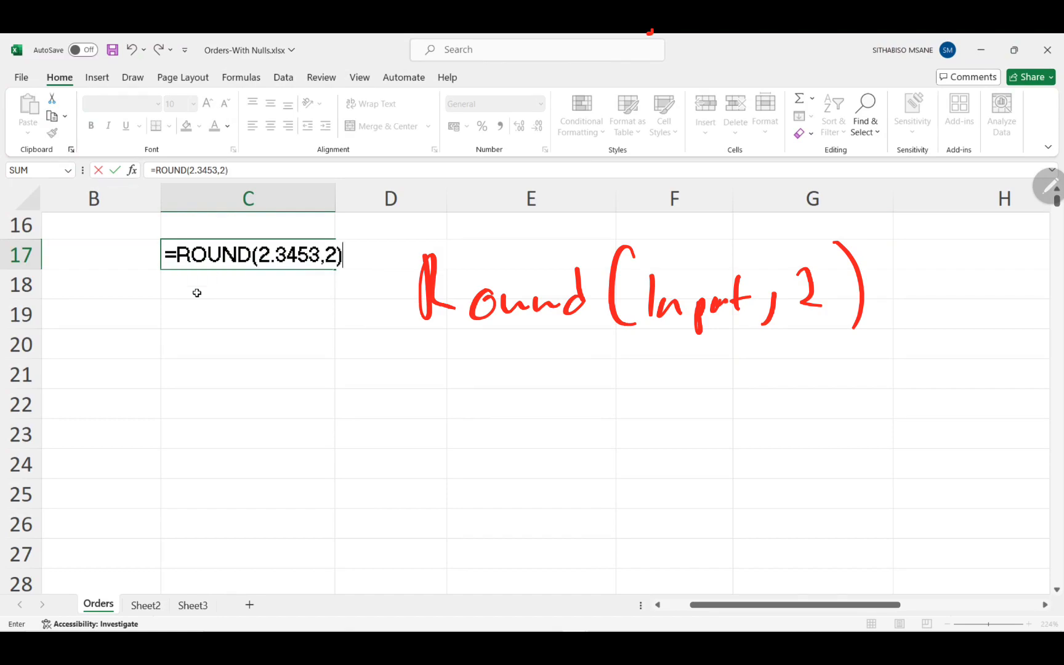
key(Return)
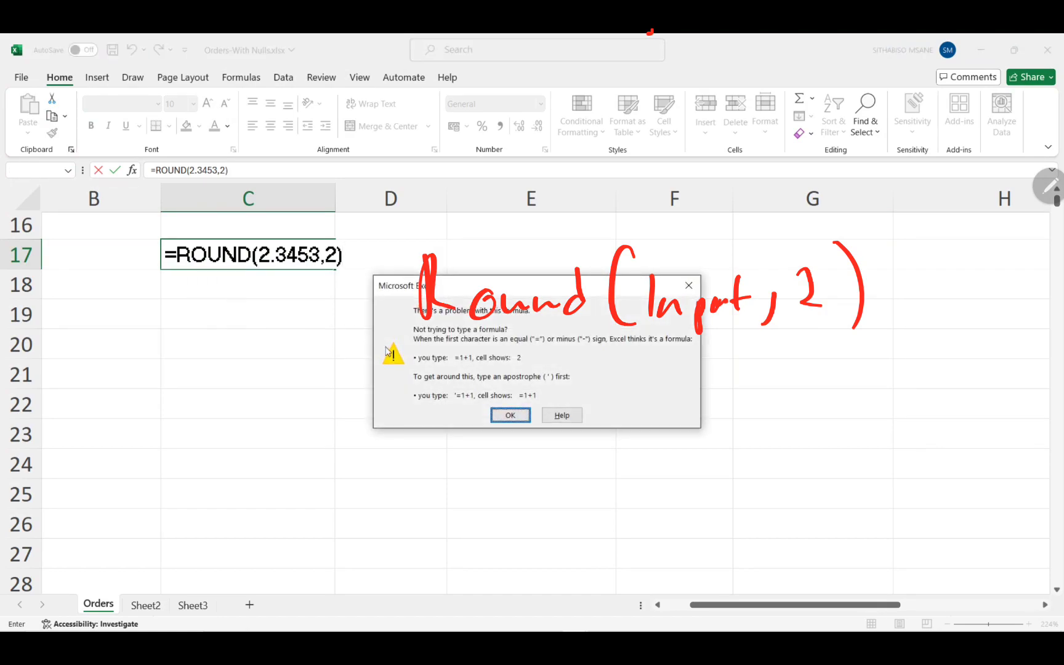
click(515, 416)
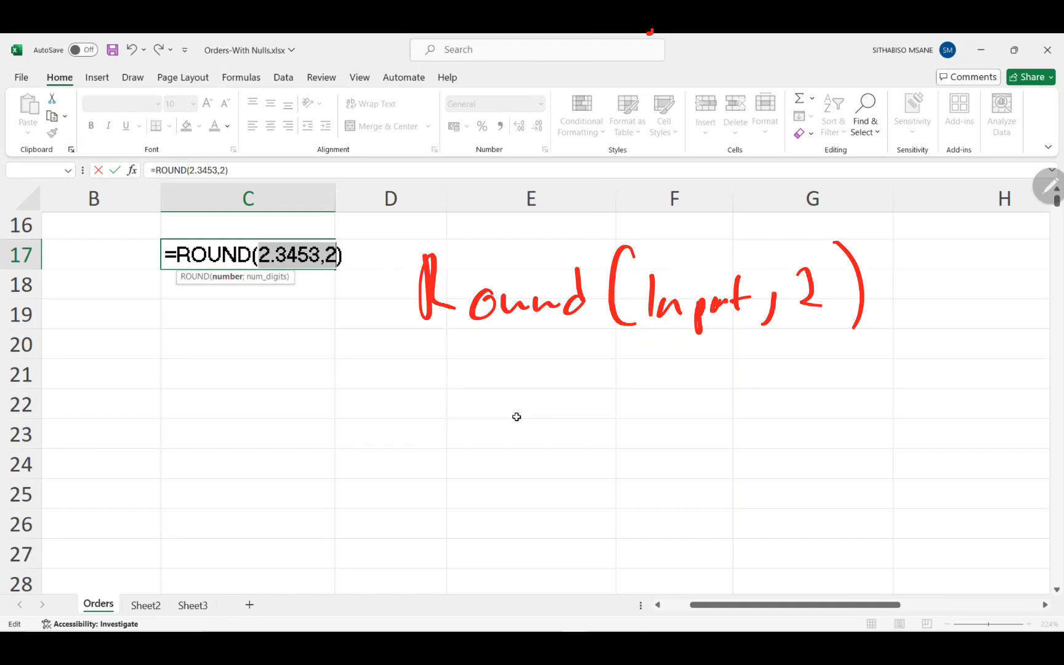
Enter =ROUND(2,3453;2) in cell C17 and turn the handwritten comma in the red syntax note into a semicolon
text(2,3453;2)
click(290, 263)
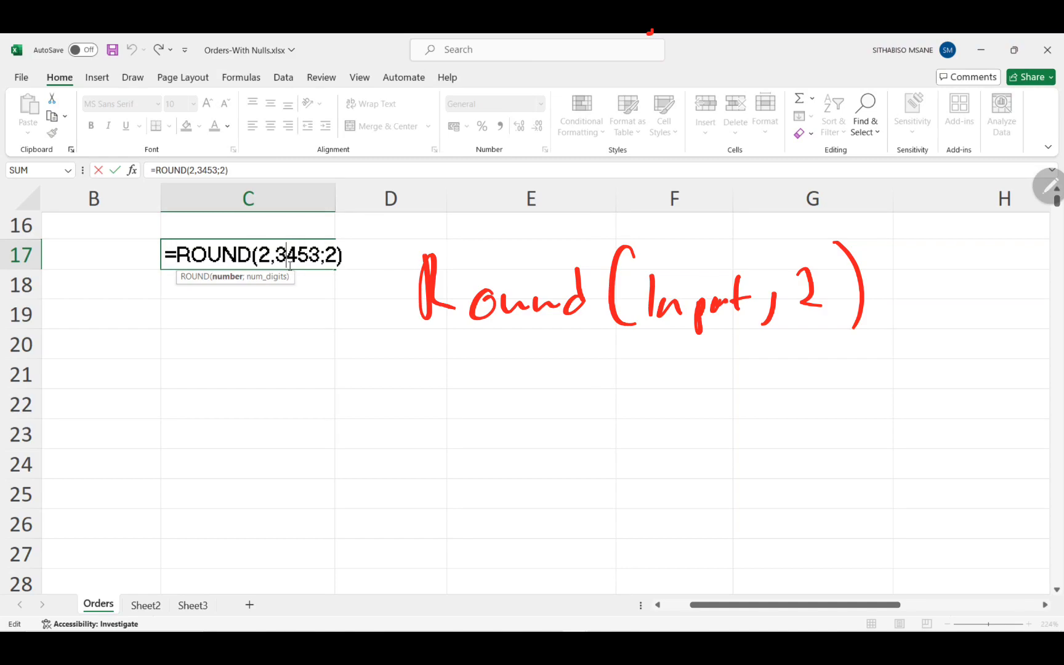
click(771, 271)
click(205, 319)
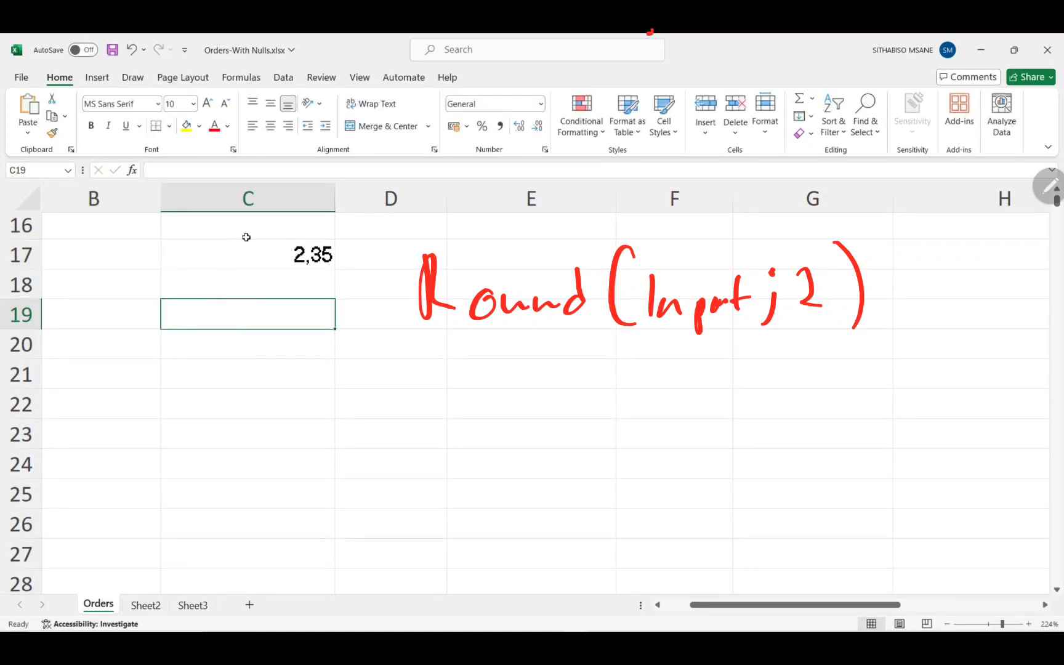
Reopen the ROUND formula in cell C17 and handwrite its arguments 2,345;2 in red beneath it
scroll(246, 237, up, 6)
key(Up)
key(Up)
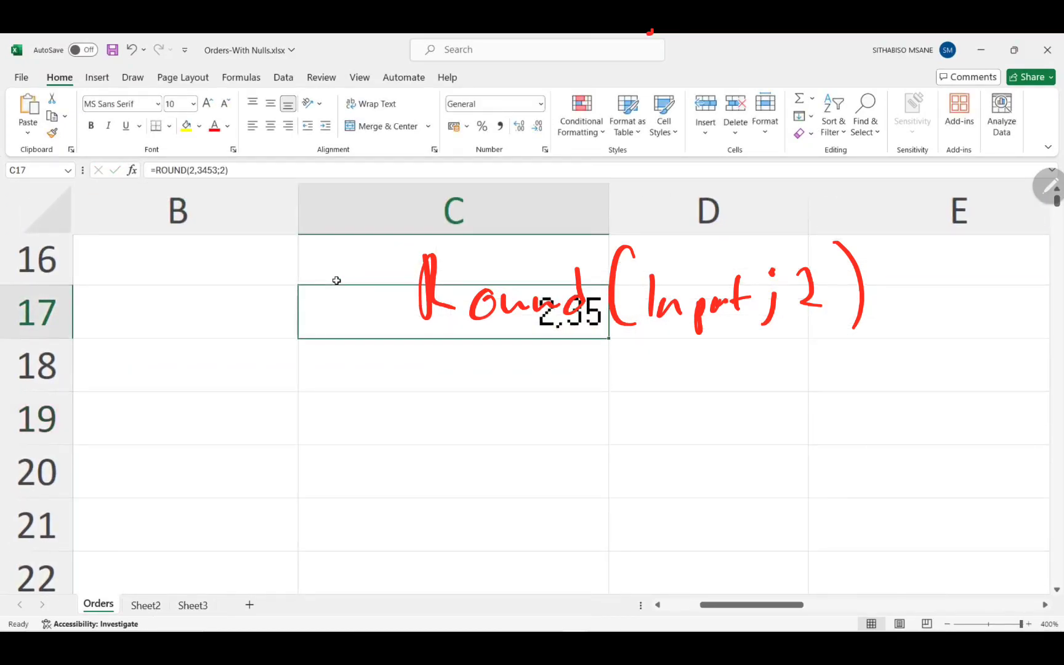
double_click(417, 314)
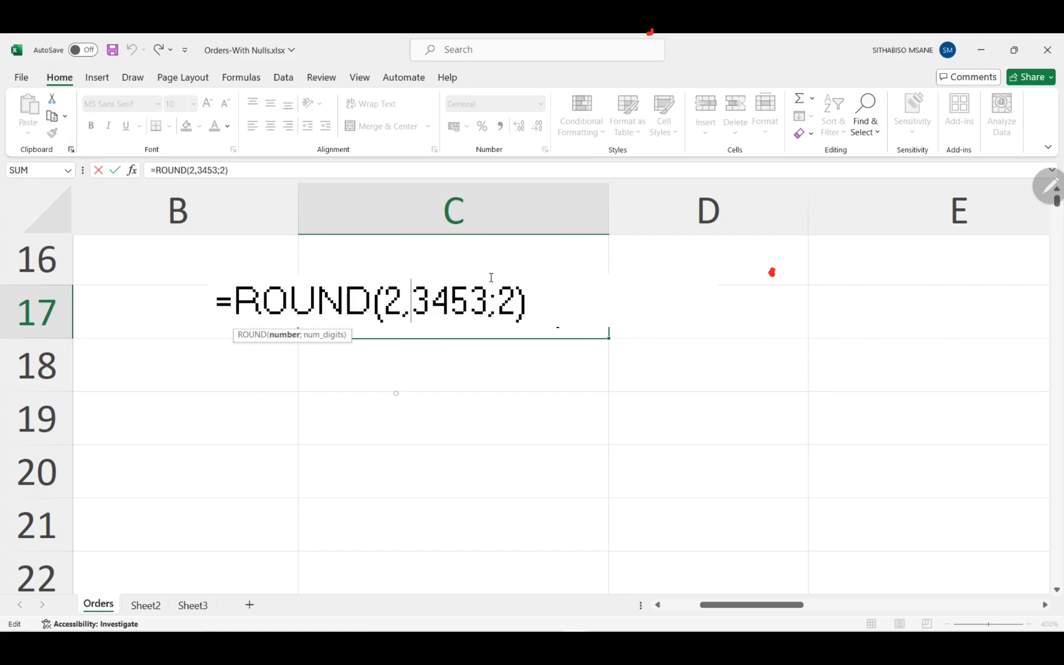
drag(378, 380, 412, 407)
mouse_move(409, 397)
mouse_down()
mouse_move(400, 421)
mouse_move(433, 399)
mouse_move(458, 401)
mouse_up()
mouse_move(453, 384)
mouse_down()
mouse_move(454, 412)
mouse_move(499, 430)
mouse_up()
mouse_move(500, 382)
mouse_down()
mouse_move(525, 380)
mouse_move(540, 407)
mouse_up()
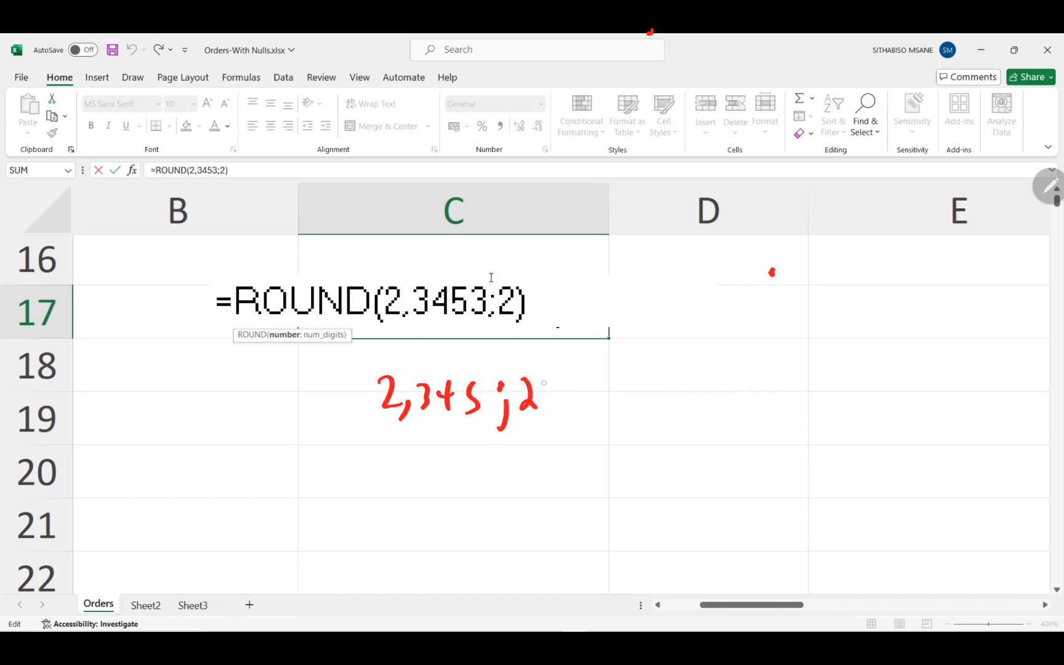
Enclose the handwritten arguments in red parentheses and write an equals sign and the Round function name in front
drag(543, 365, 549, 429)
mouse_move(363, 356)
mouse_down()
mouse_move(352, 413)
mouse_move(374, 435)
mouse_up()
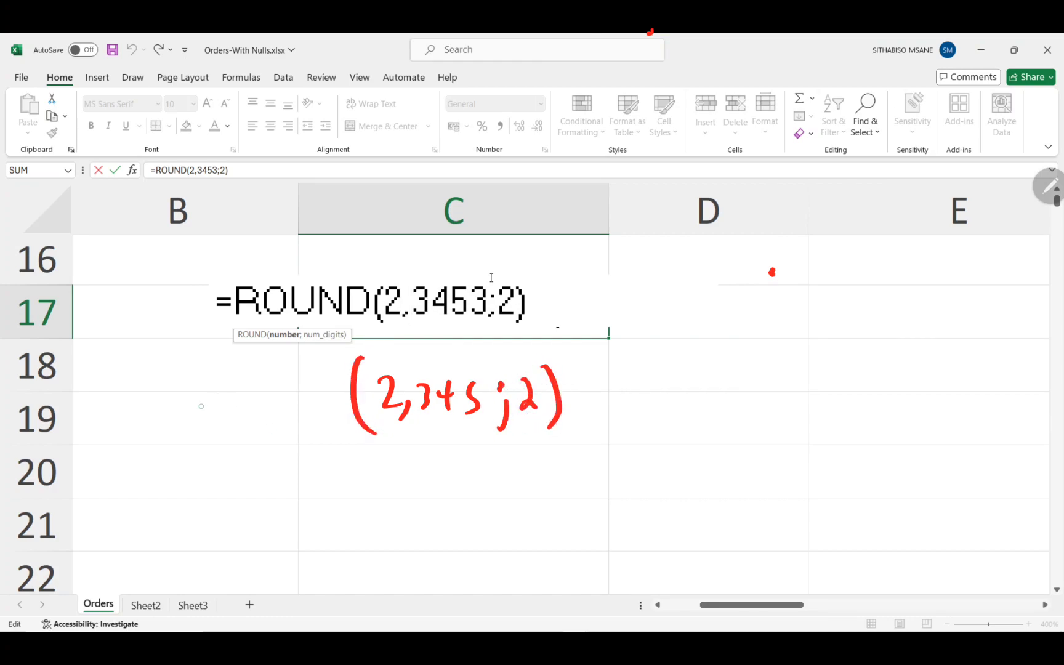
drag(195, 412, 212, 410)
mouse_move(226, 378)
mouse_down()
mouse_move(241, 411)
mouse_move(256, 409)
mouse_up()
drag(266, 410, 338, 403)
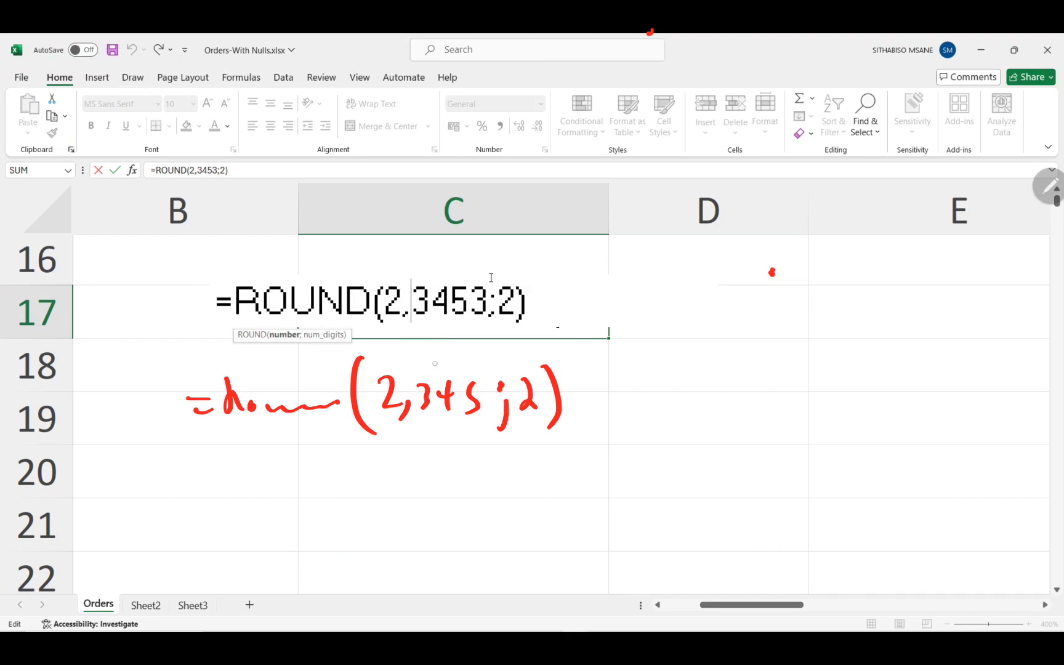
Erase the handwritten number 2,345 and write the cell reference C4 in its place
drag(394, 394, 471, 397)
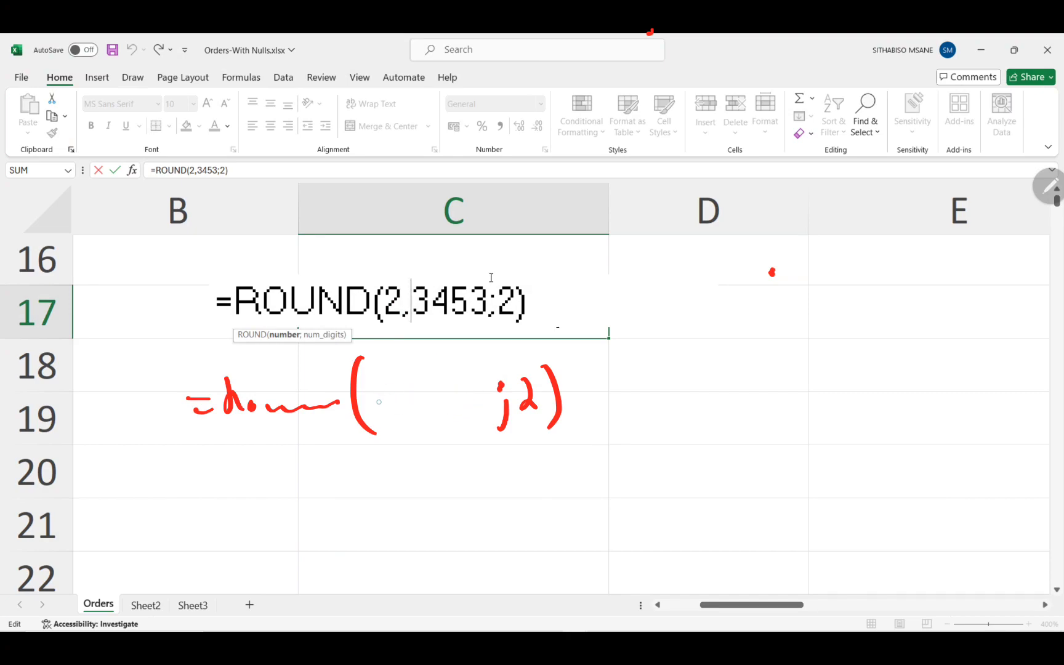
drag(397, 376, 394, 418)
mouse_move(411, 406)
mouse_down()
mouse_move(422, 408)
mouse_move(422, 435)
mouse_up()
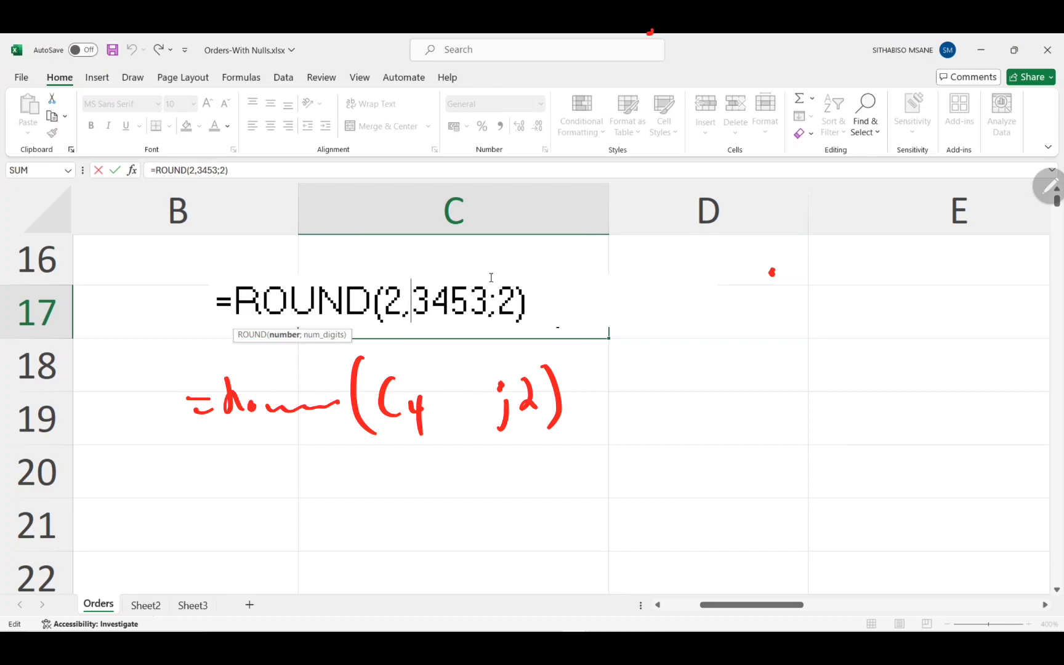
Replace the number in cell C17's formula with a cell reference to give =ROUND(C15;2), circling C15's value in red
double_click(452, 406)
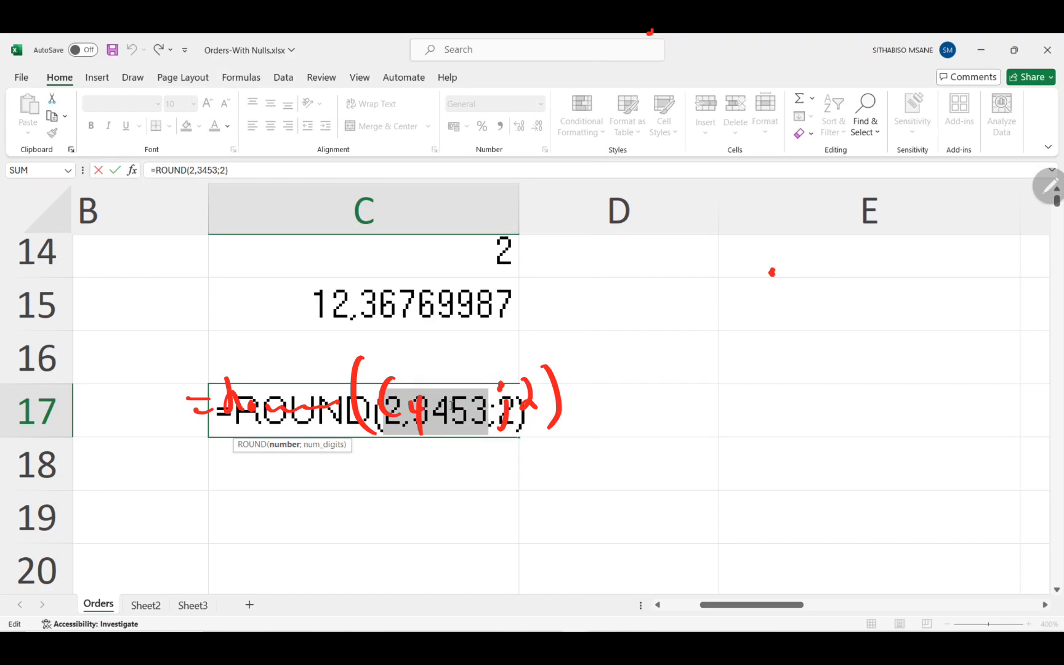
click(451, 406)
click(488, 404)
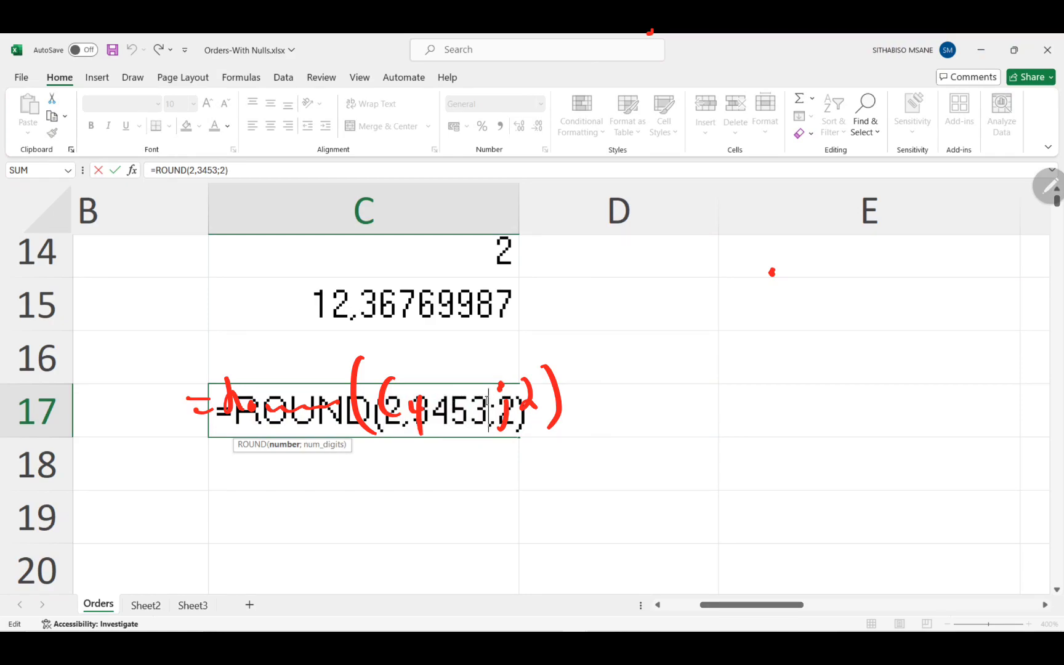
key(BackSpace)
key(BackSpace)
key(BackSpace)
key(BackSpace)
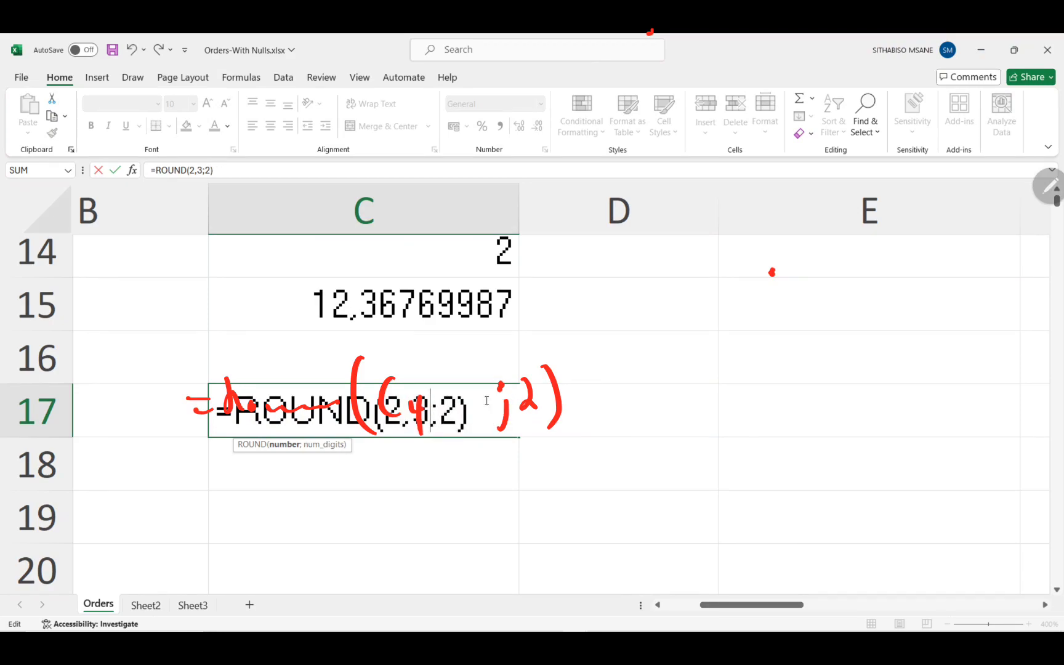
key(BackSpace)
key(BackSpace)
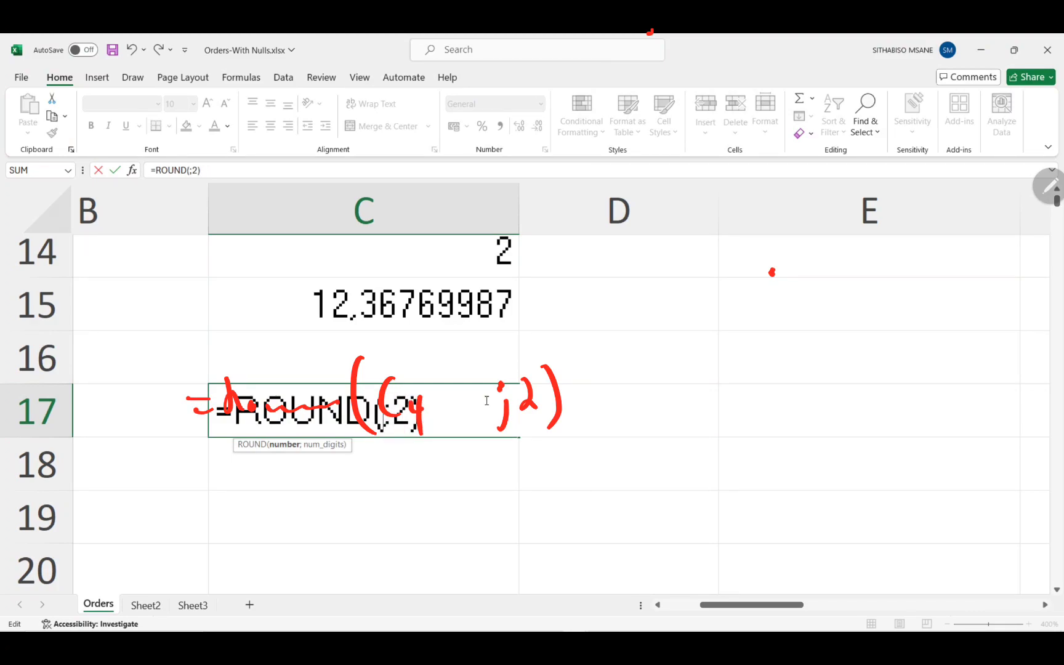
mouse_move(305, 274)
mouse_down()
mouse_move(424, 334)
mouse_move(512, 282)
mouse_move(304, 275)
mouse_up()
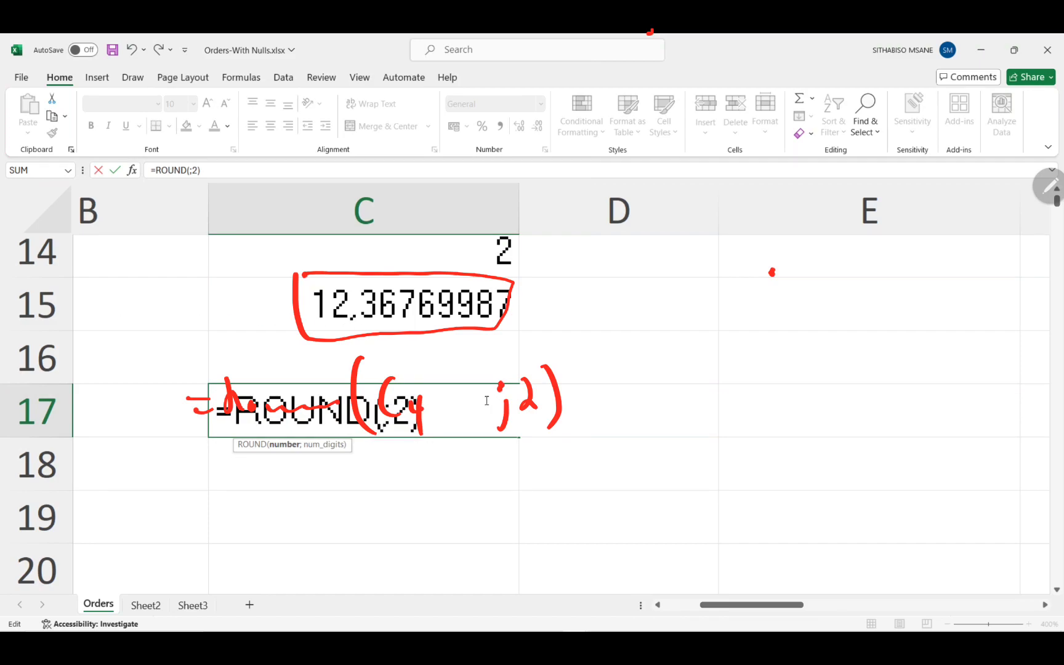
text(c15)
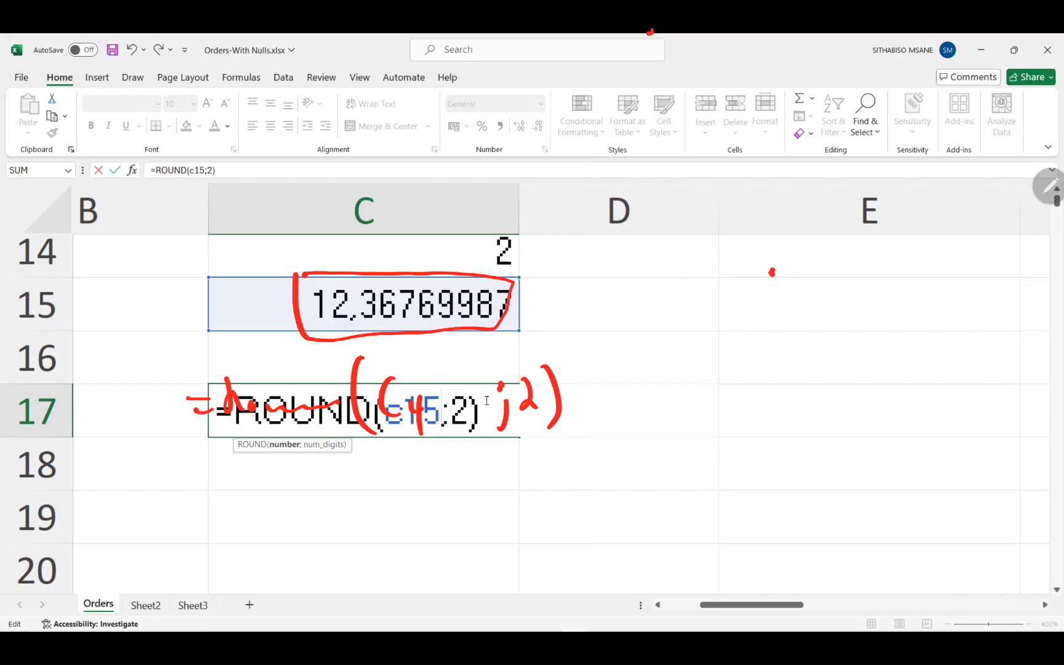
key(Return)
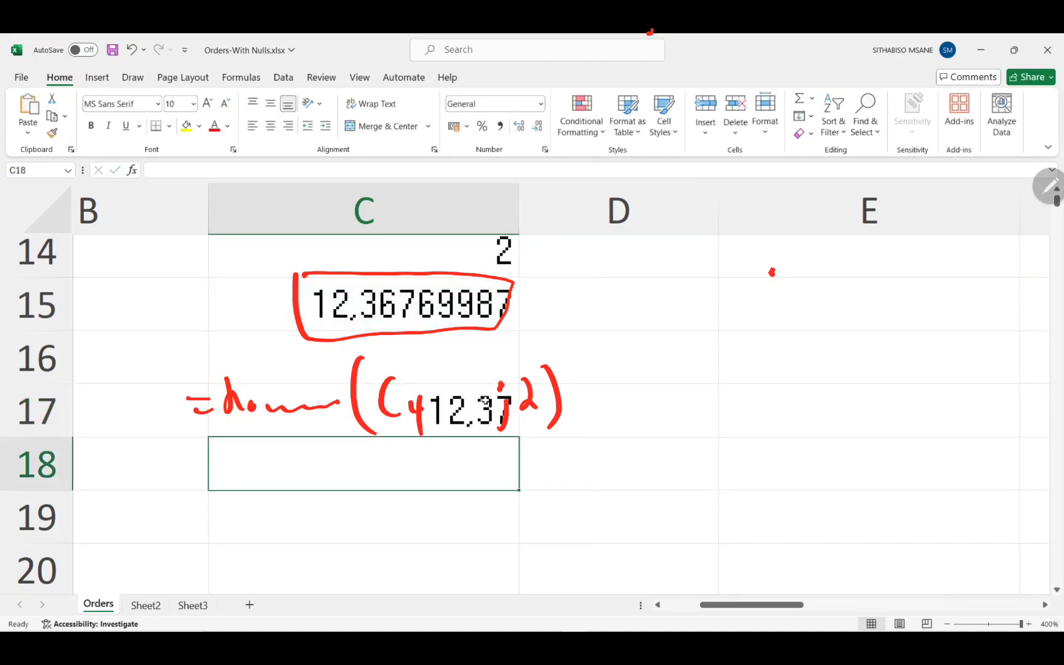
Change the number of decimal places in cell C17's ROUND formula to 3
double_click(481, 401)
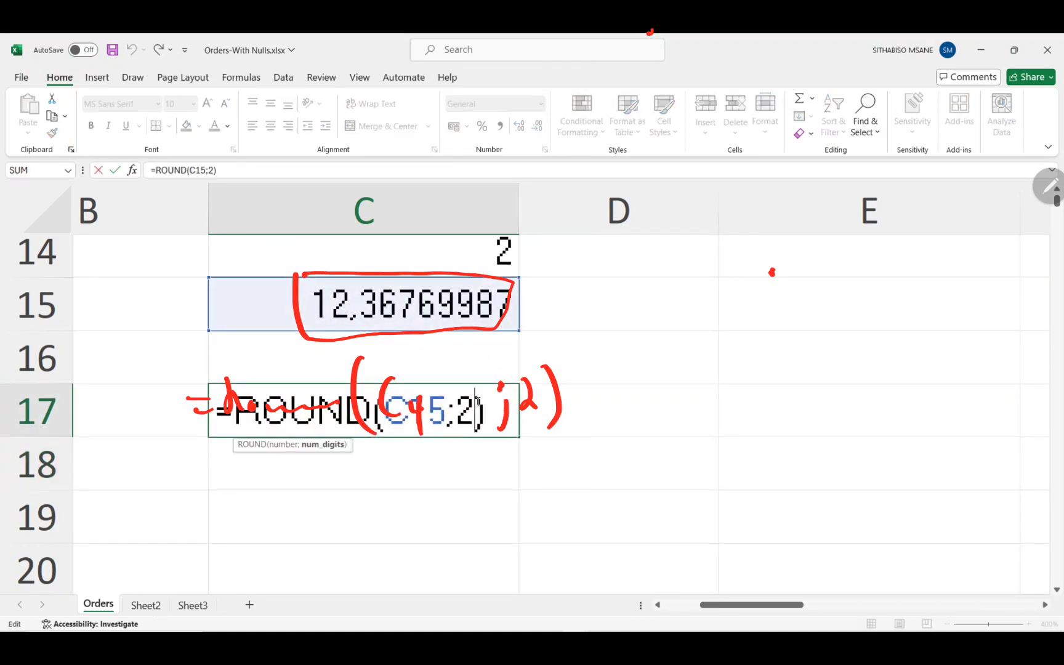
key(BackSpace)
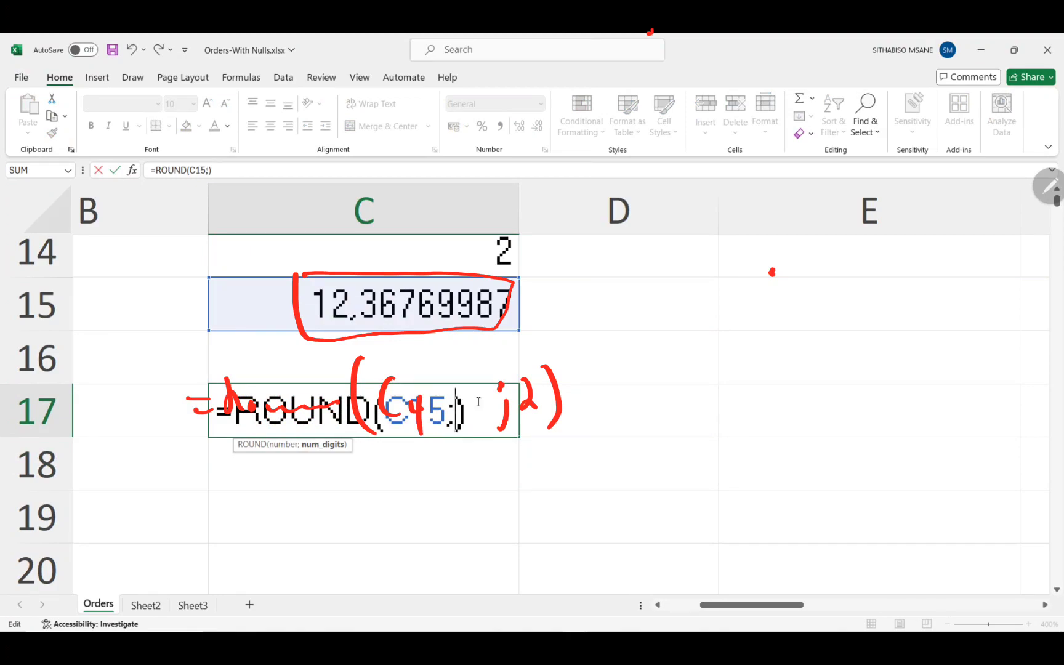
text(3)
key(Return)
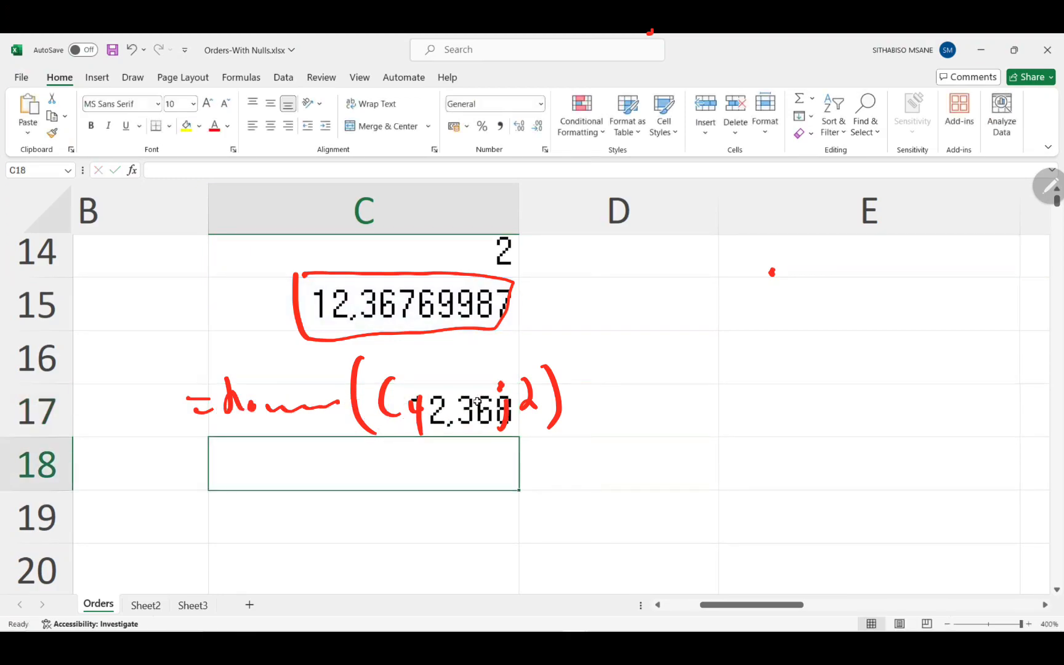
Change the number of decimal places in cell C17's ROUND formula to 6
double_click(437, 403)
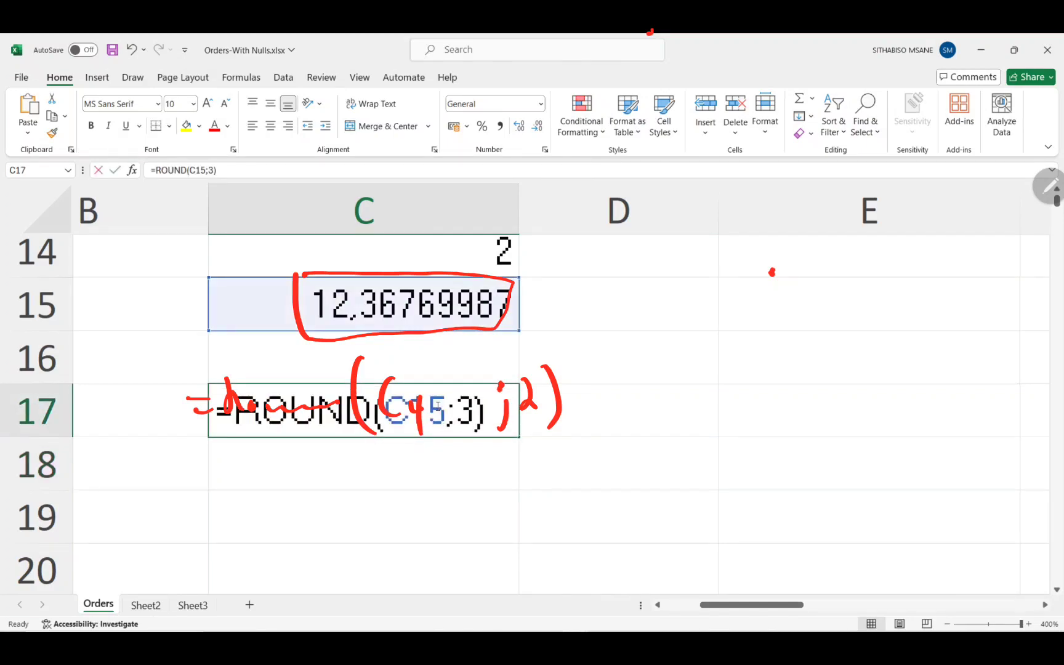
key(Right)
key(Right)
key(Right)
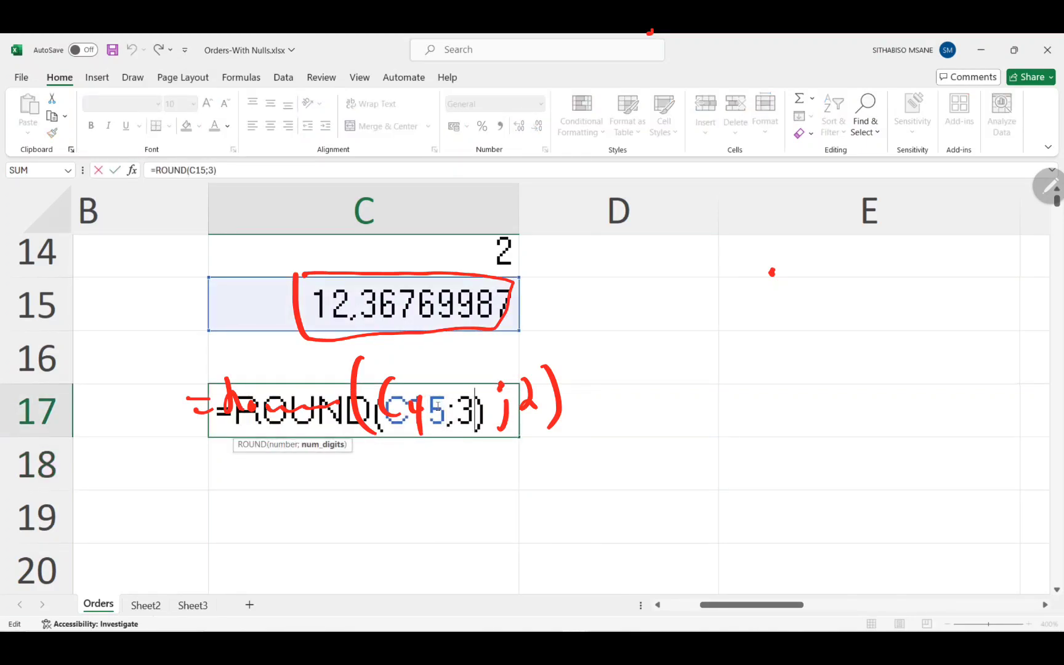
key(BackSpace)
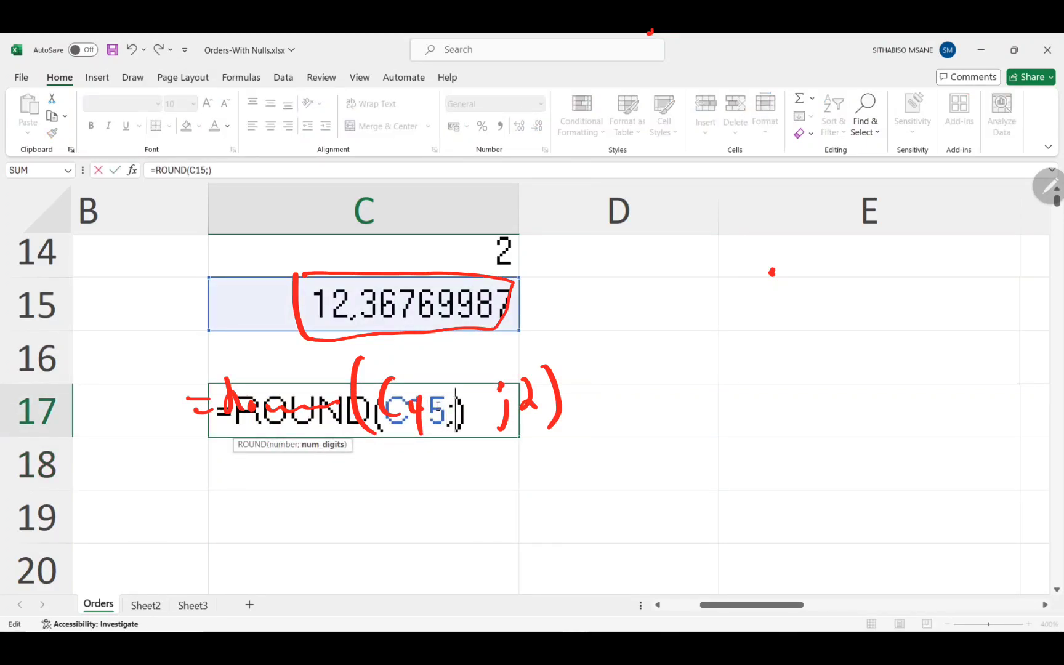
text(6)
key(Return)
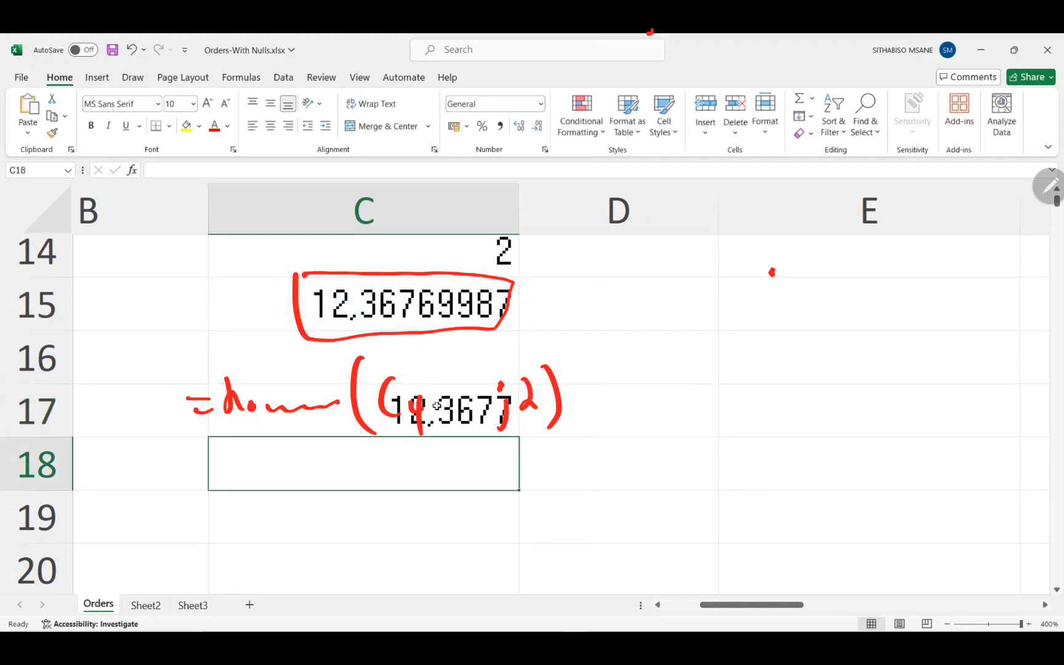
Set the number of decimal places in cell C17's formula to 2, giving =ROUND(C15;2)
click(455, 413)
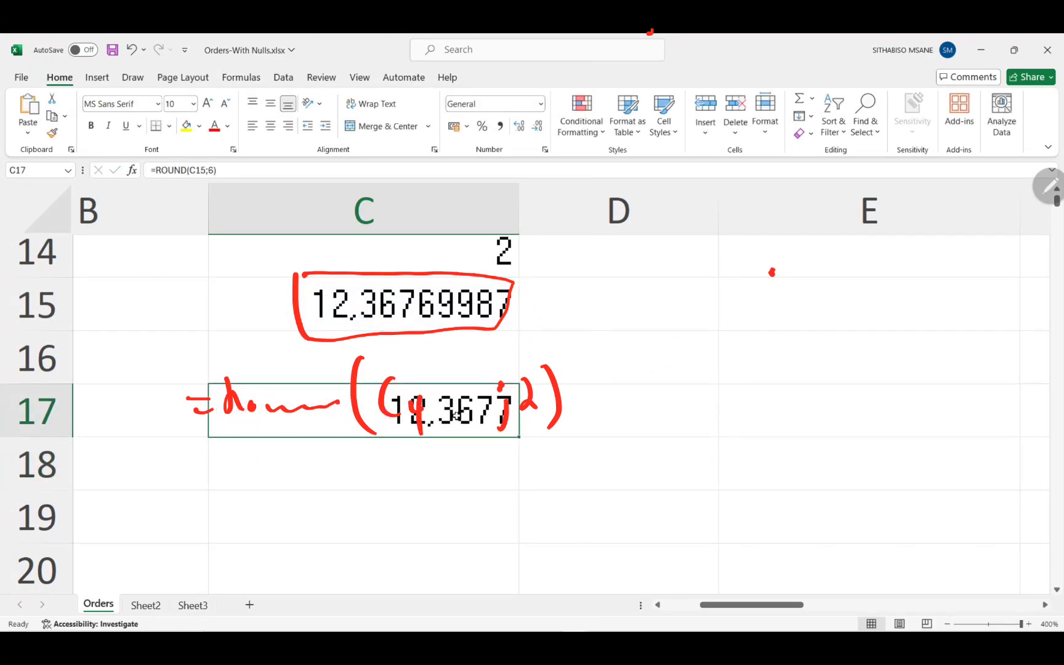
key(F2)
click(457, 412)
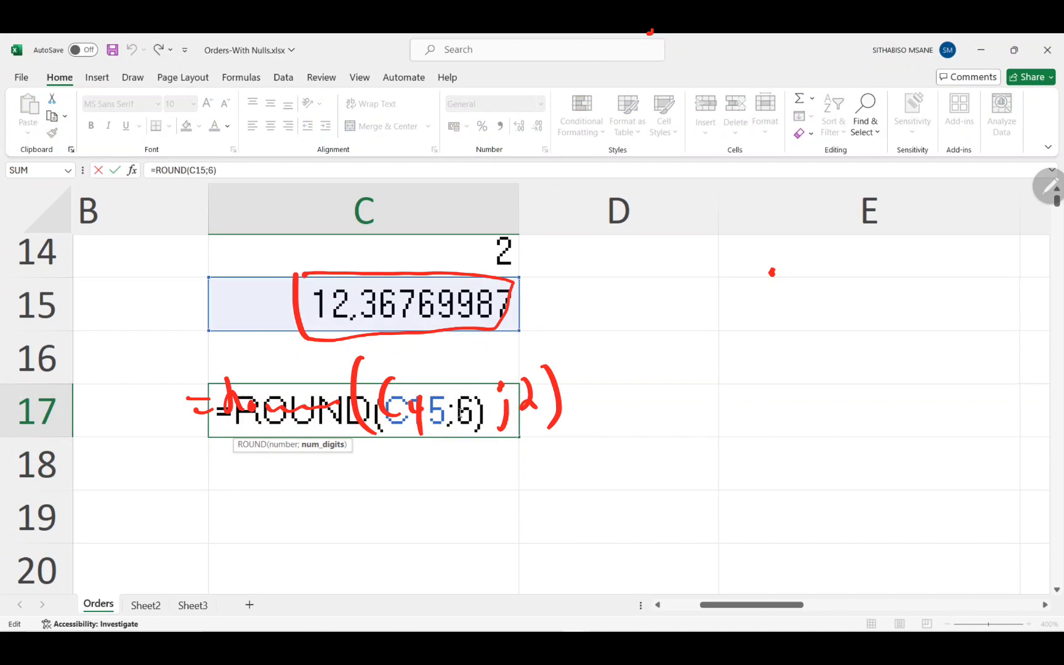
click(467, 411)
key(BackSpace)
text(2)
key(Return)
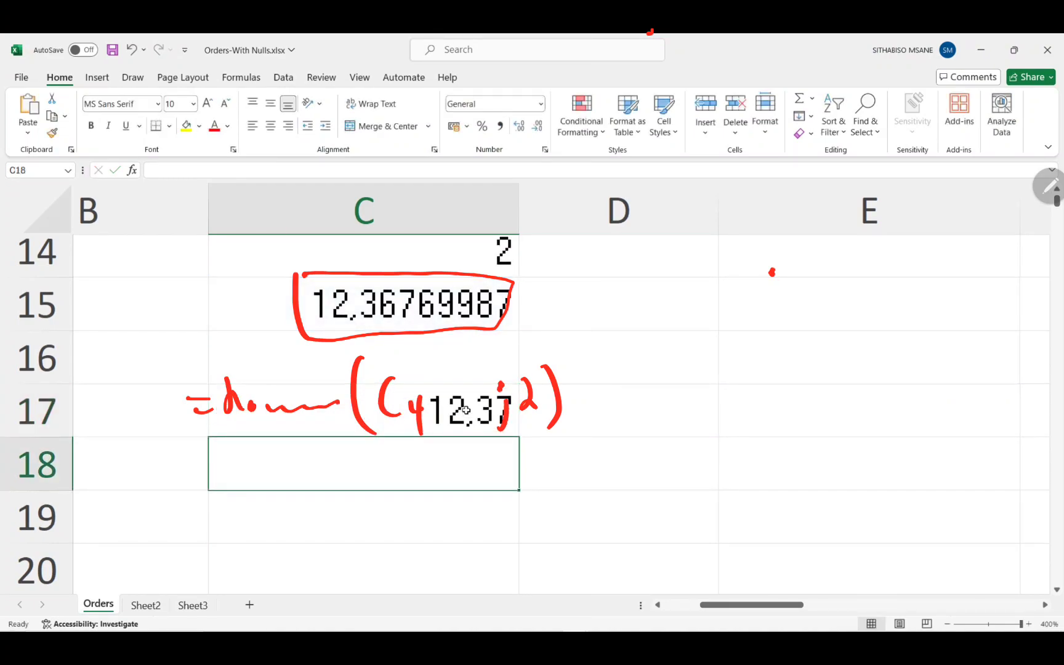